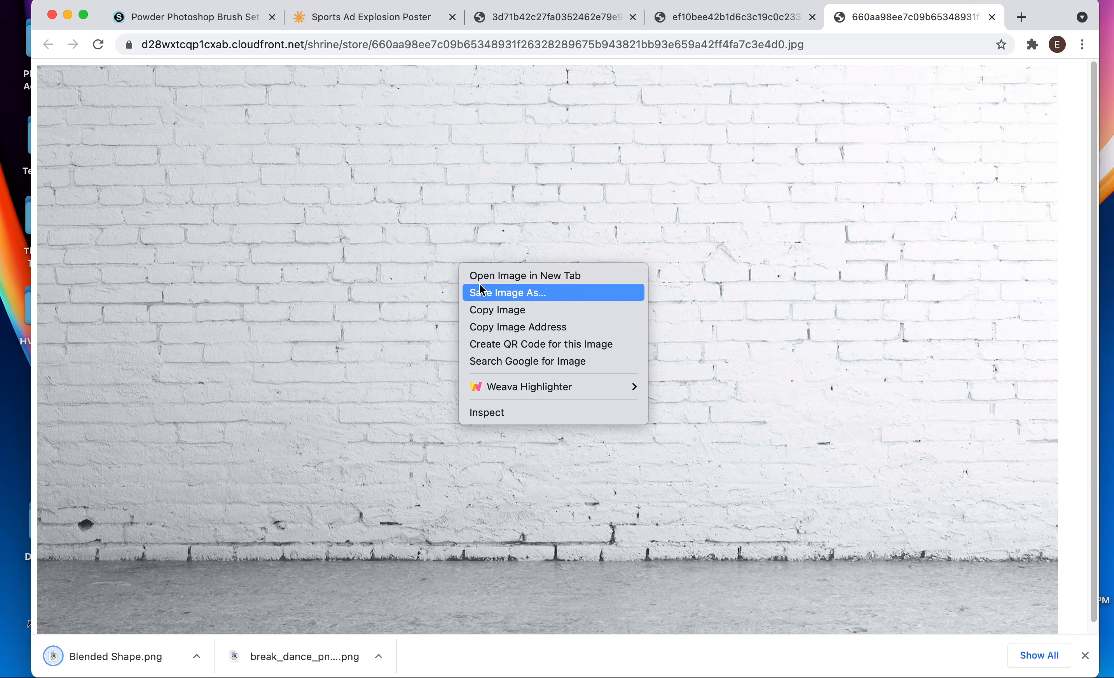
Step: Save the white wall image to the desktop as wall-40 and close the three opened image tabs
left_click(475, 290)
left_click(666, 379)
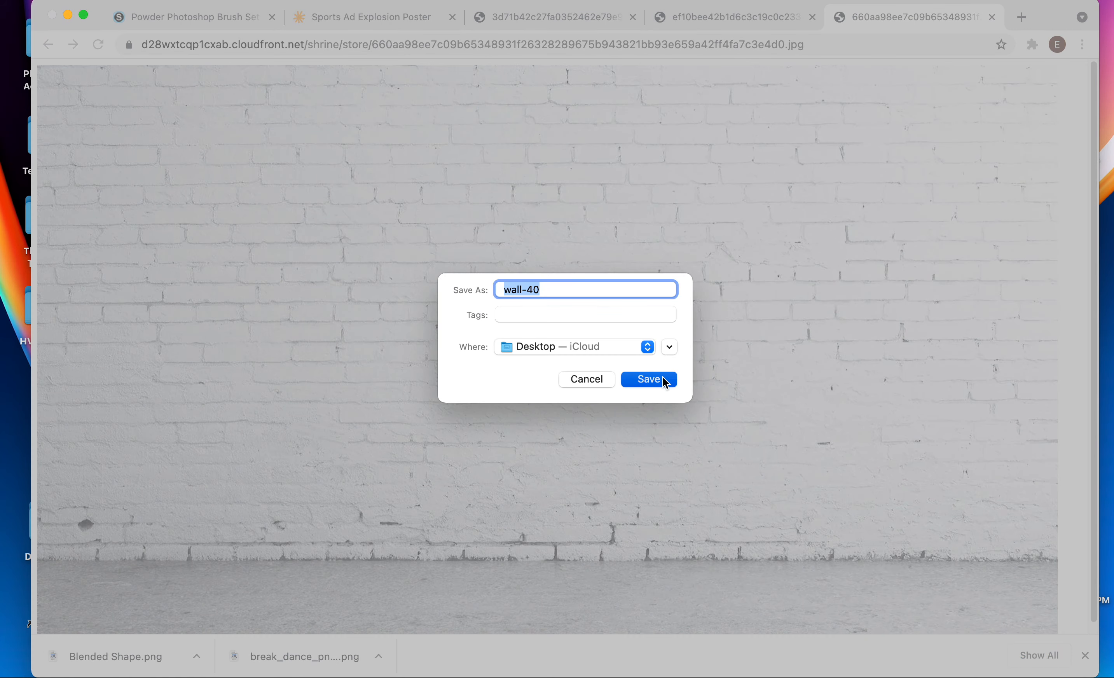
left_click(992, 16)
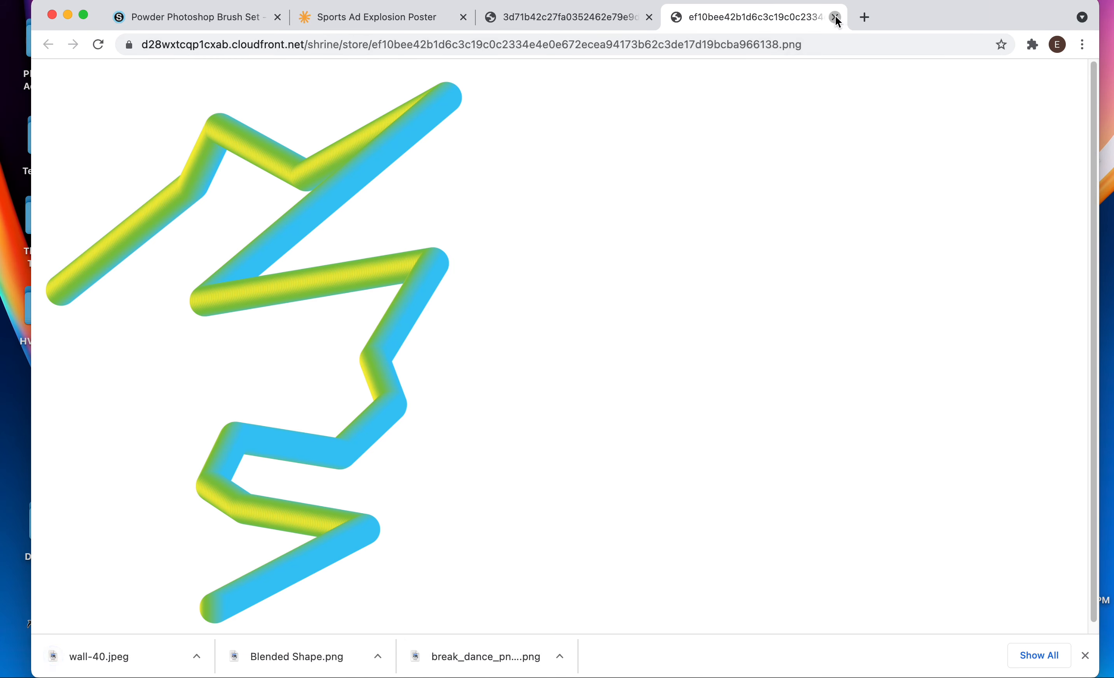
left_click(837, 17)
left_click(651, 17)
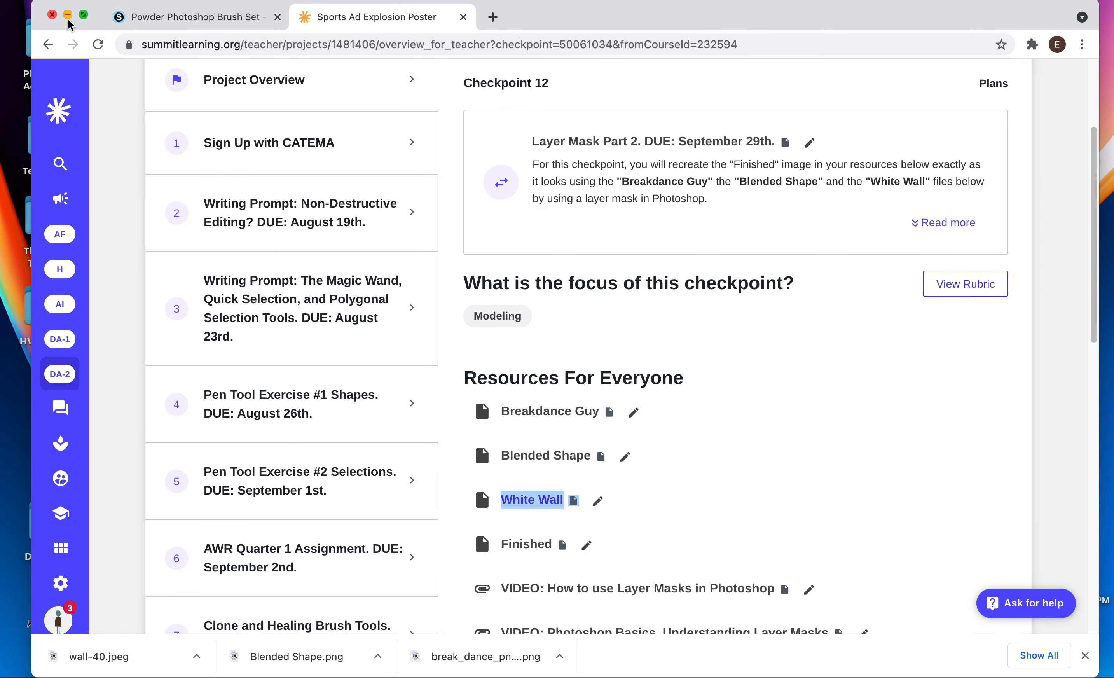
Step: Open the Finished resource in a new tab, save its image to the desktop as Breakdance-Guy, and minimize the browser
right_click(535, 548)
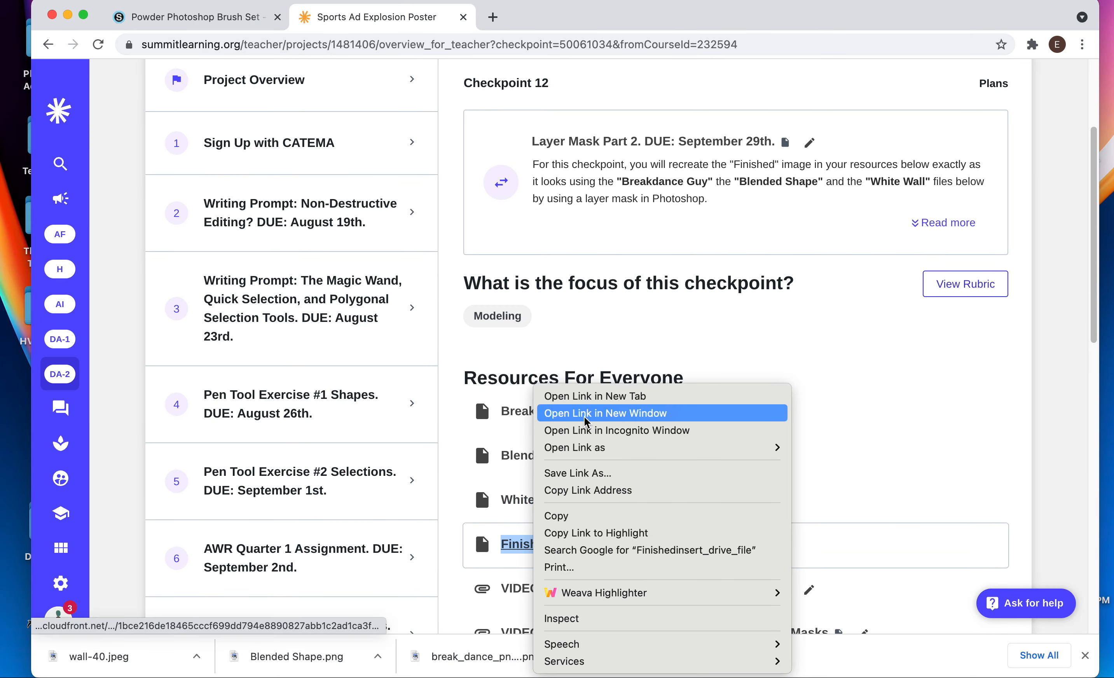
left_click(587, 397)
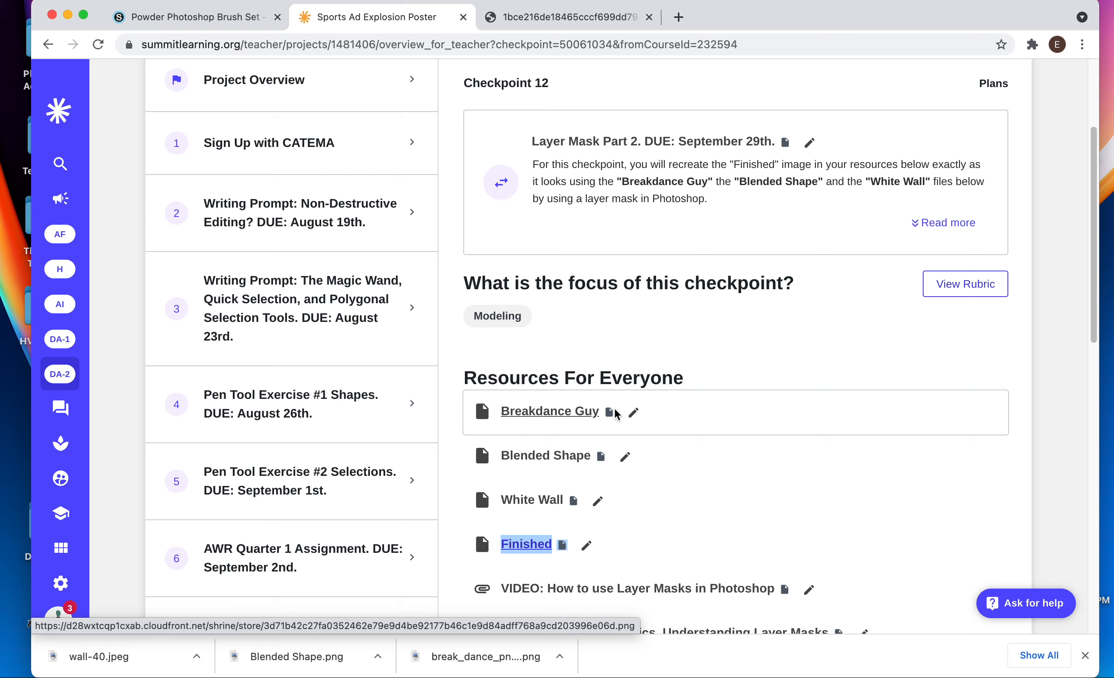
left_click(565, 18)
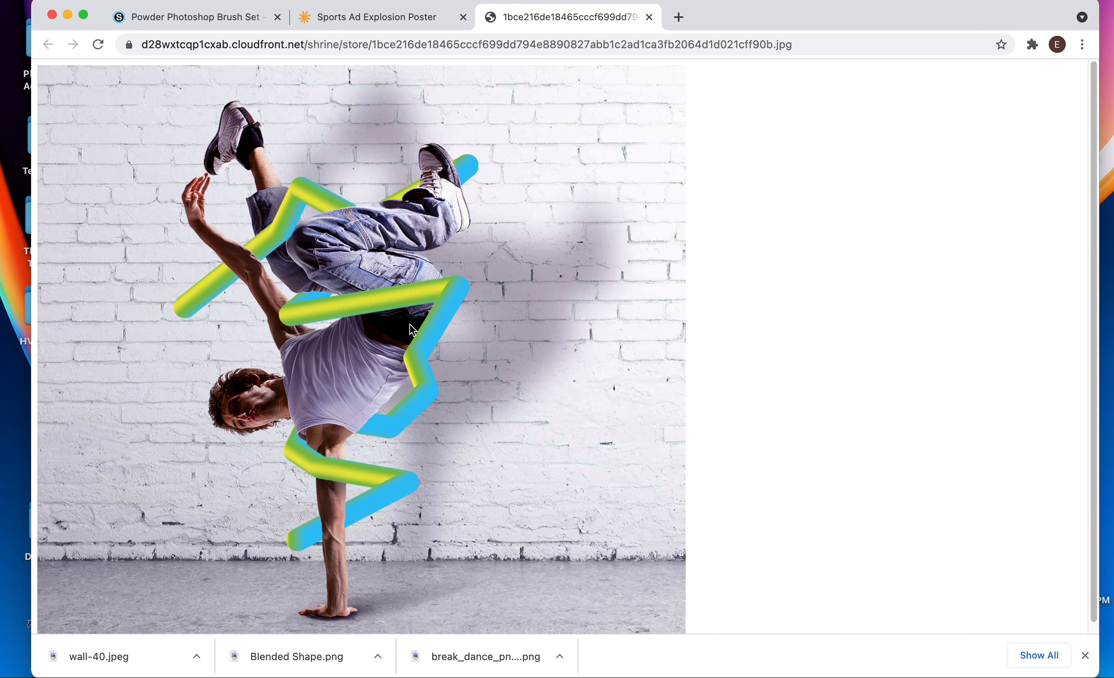
right_click(394, 252)
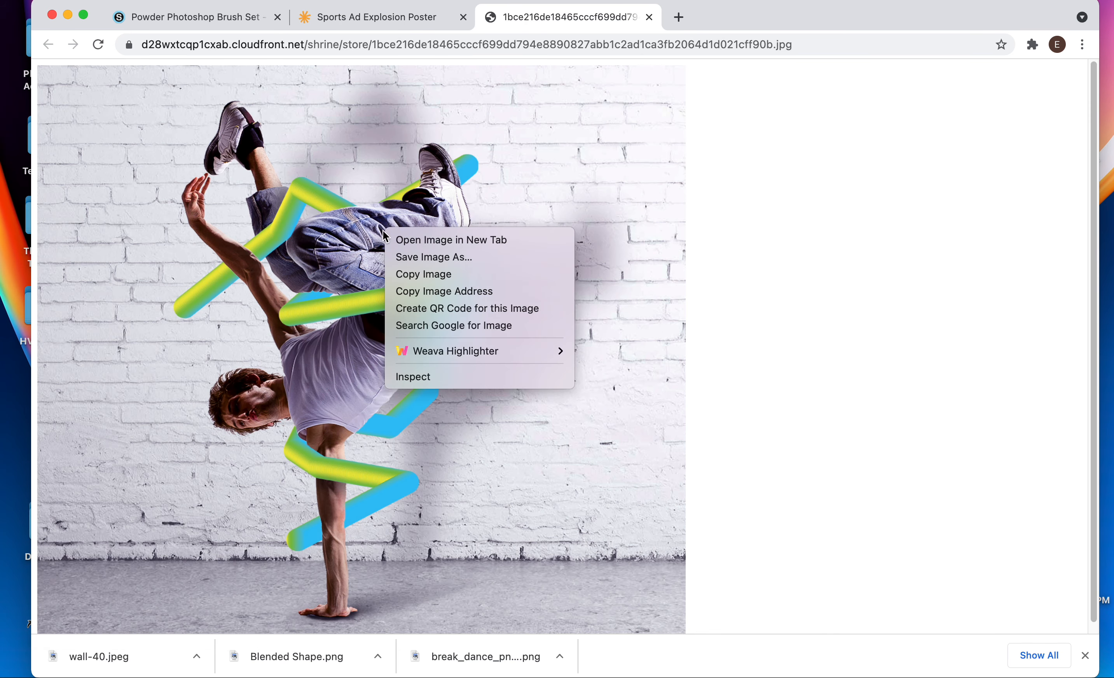
left_click(404, 256)
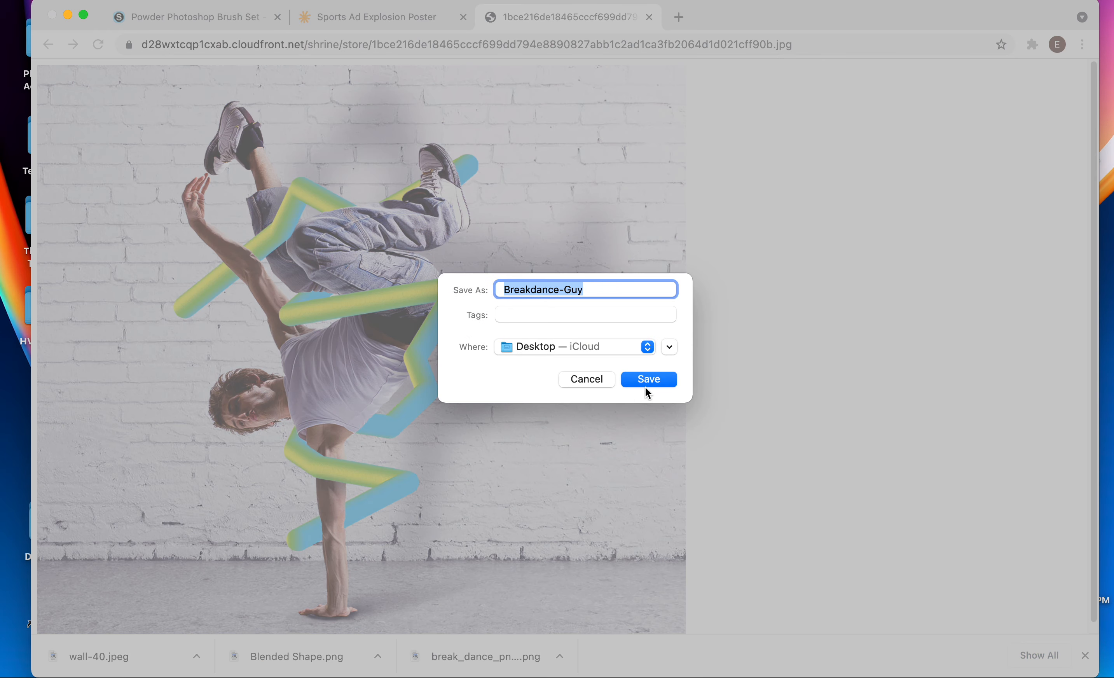
left_click(648, 380)
left_click(67, 18)
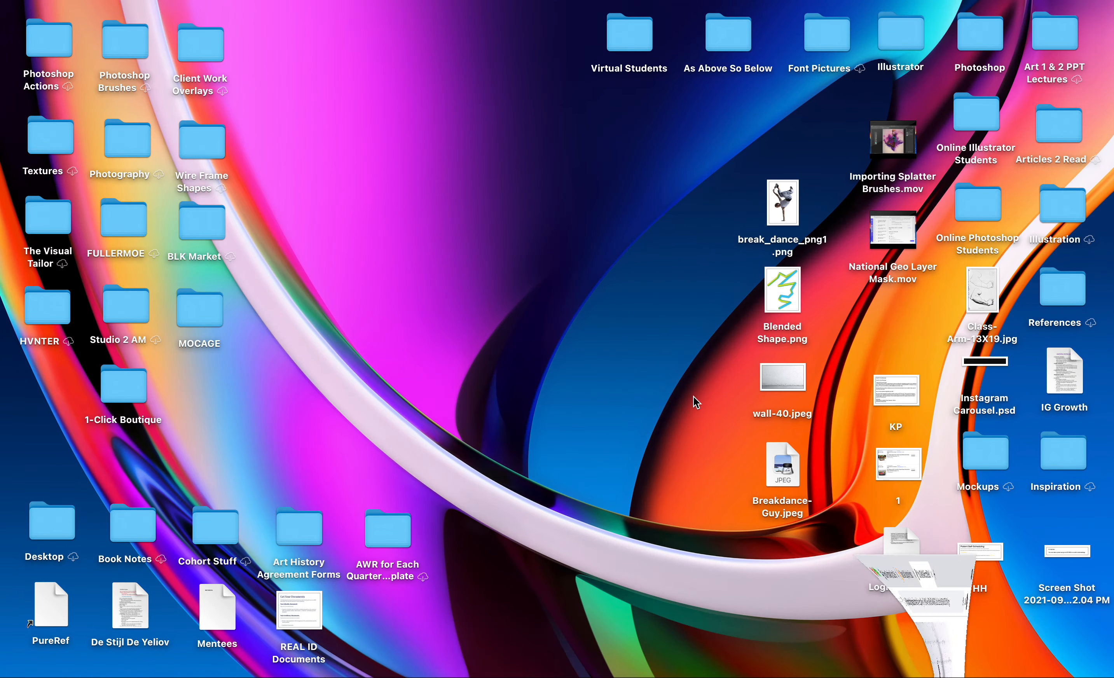
Step: Open wall-40.jpeg from the desktop in Photoshop, reverting the already open document to its unedited version
left_click_drag(782, 379, 501, 670)
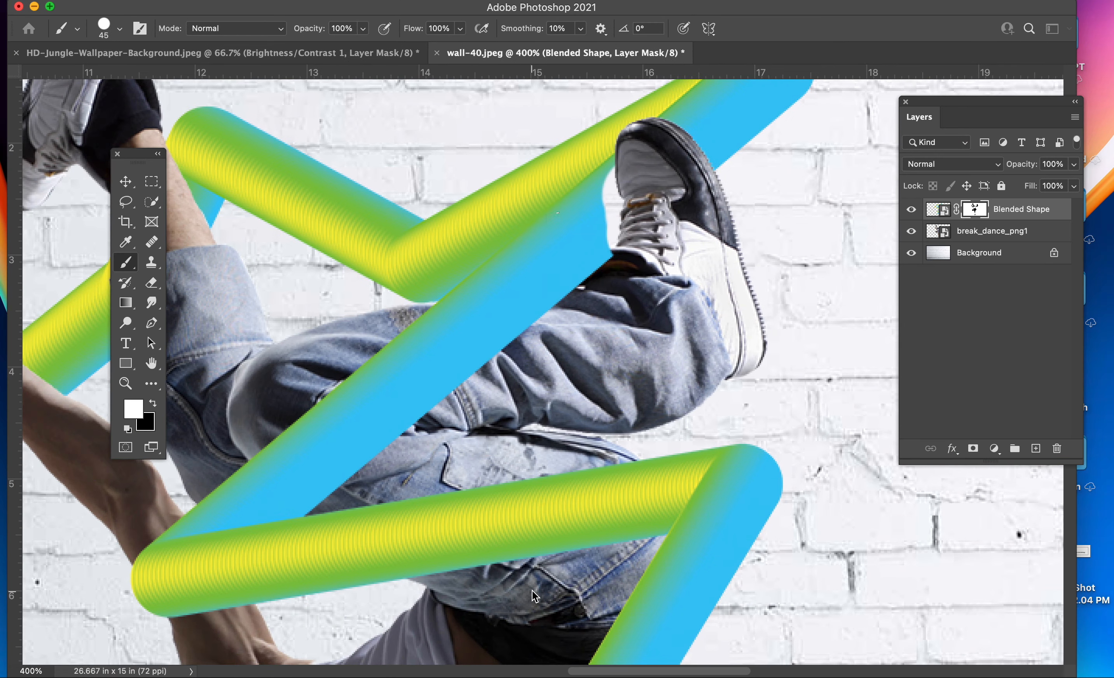
left_click(612, 279)
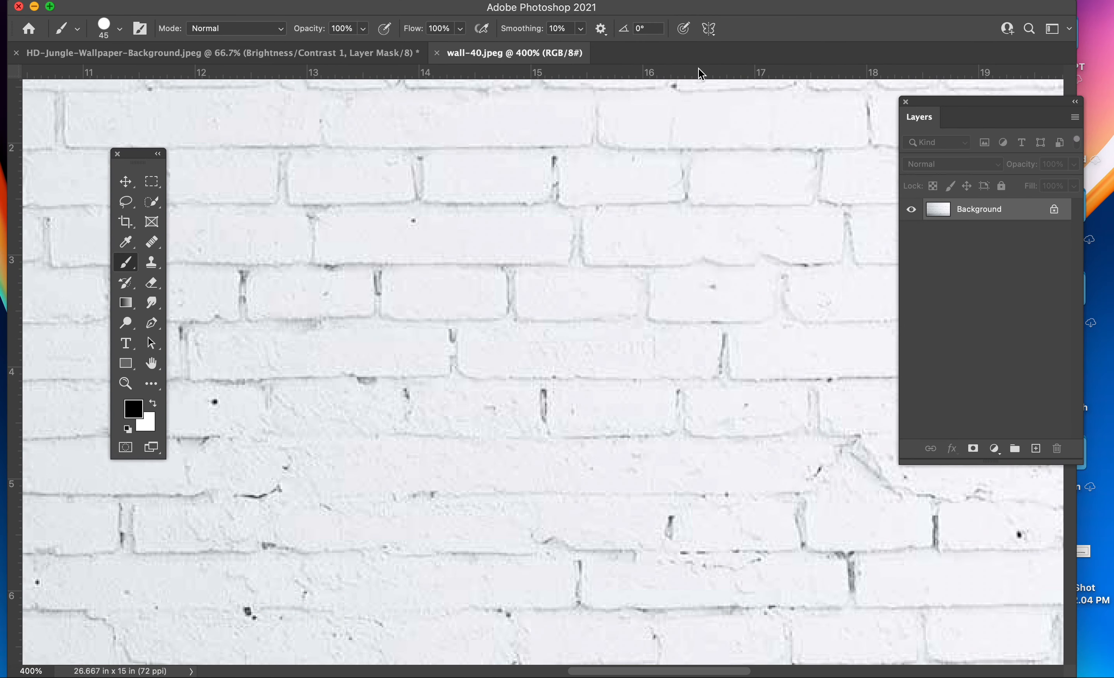
scroll(757, 192, "down", 1)
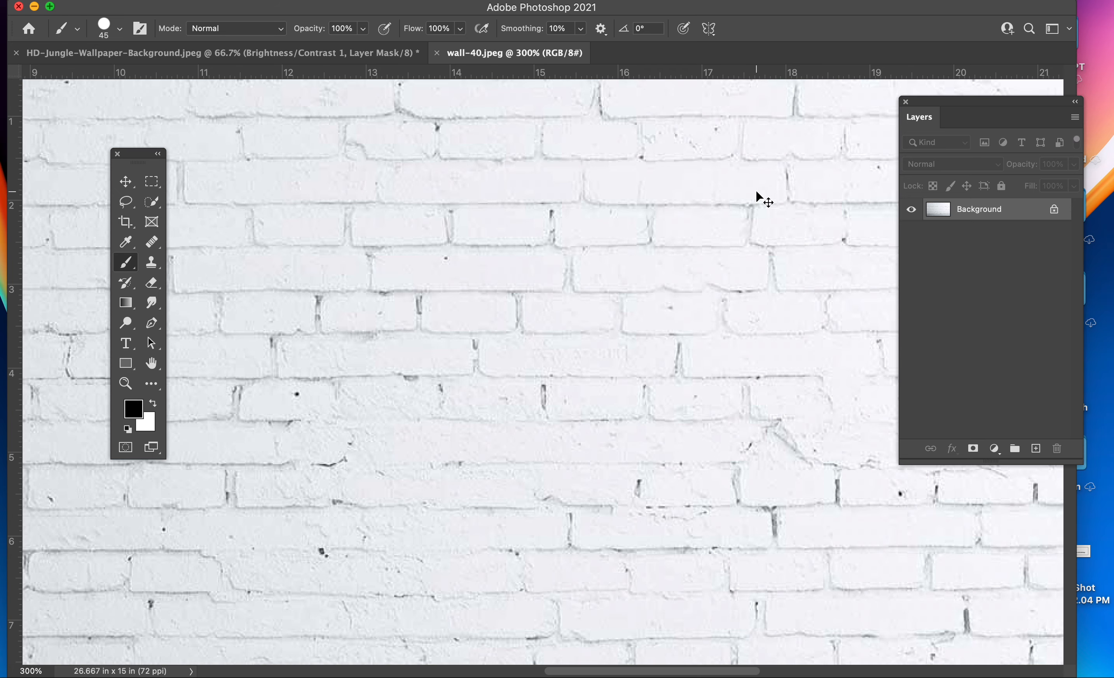
key("super+0")
key("v")
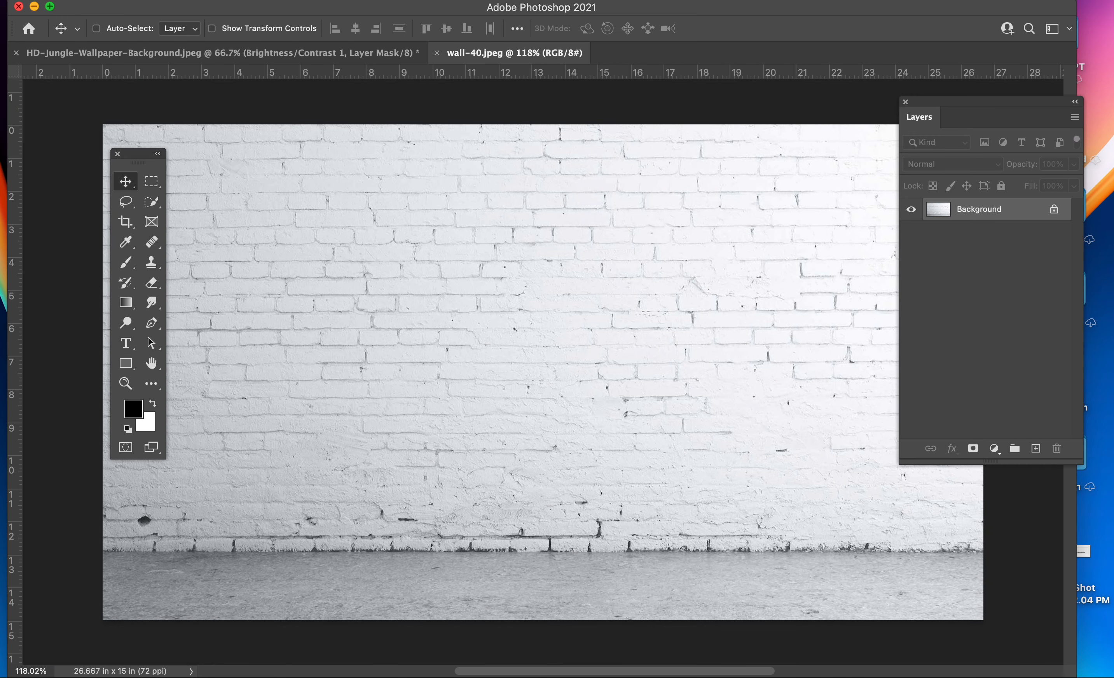
Step: Place break_dance_png1.png and Blended Shape.png from the desktop into the wall document, accepting the dancer at its default size
left_click_drag(870, 16, 455, 18)
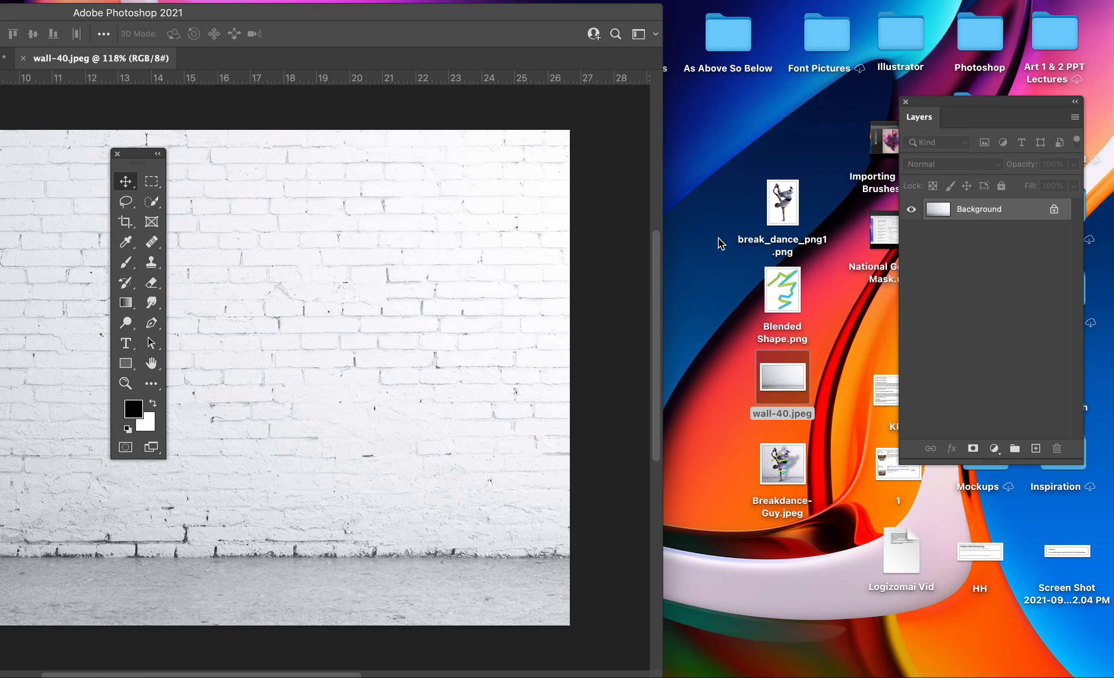
left_click(737, 171)
left_click_drag(740, 181, 799, 287)
left_click_drag(767, 211, 288, 303)
left_click_drag(357, 18, 728, 18)
left_click(728, 34)
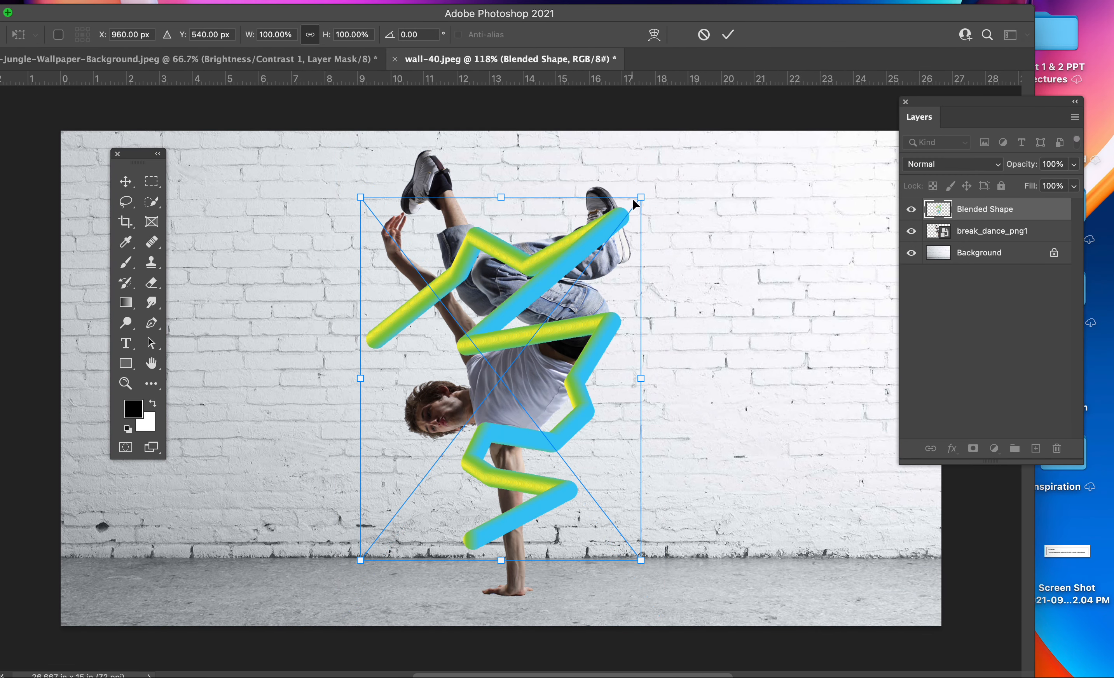
Step: Enlarge the placed Blended Shape and position it over the dancer
left_click_drag(641, 197, 690, 134)
left_click_drag(612, 288, 583, 308)
key("Return")
Step: Place Breakdance-Guy.jpeg from the desktop as a reference layer and move it to the left side of the wall
left_click_drag(772, 36, 400, 16)
left_click_drag(782, 478, 485, 403)
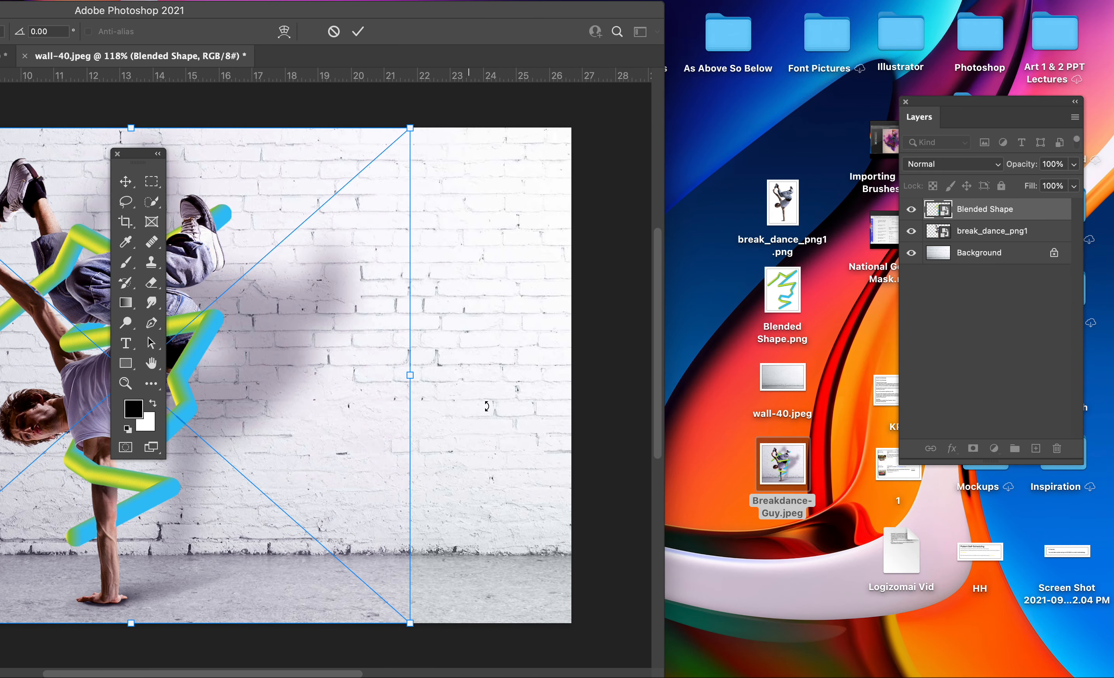
left_click_drag(300, 11, 706, 10)
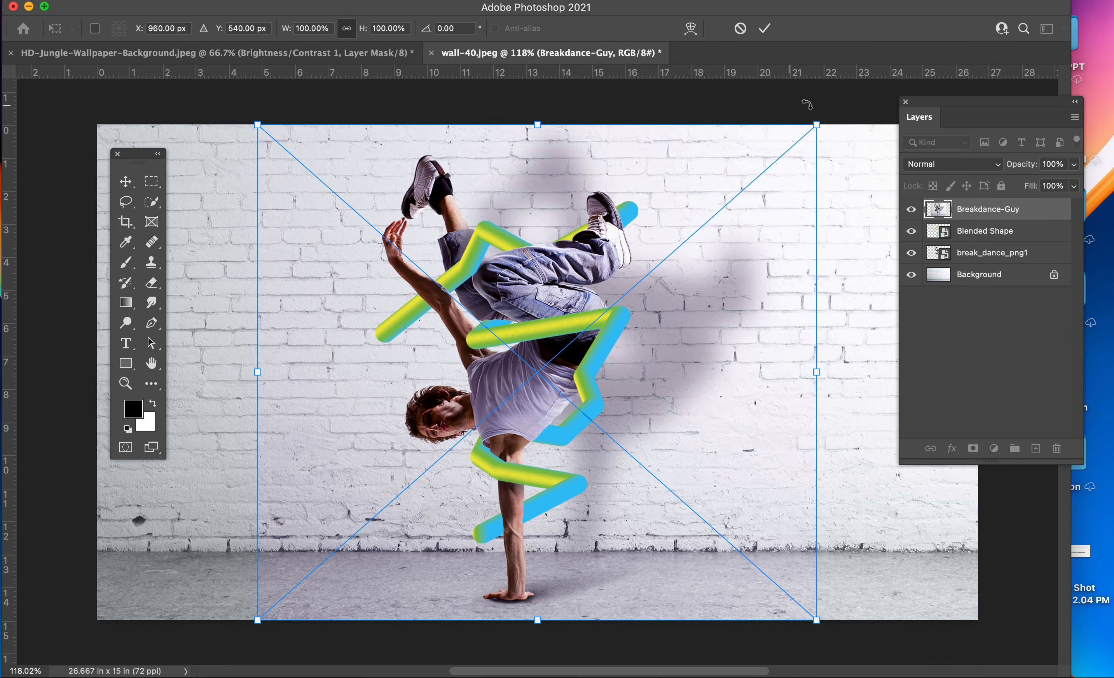
left_click_drag(652, 370, 377, 378)
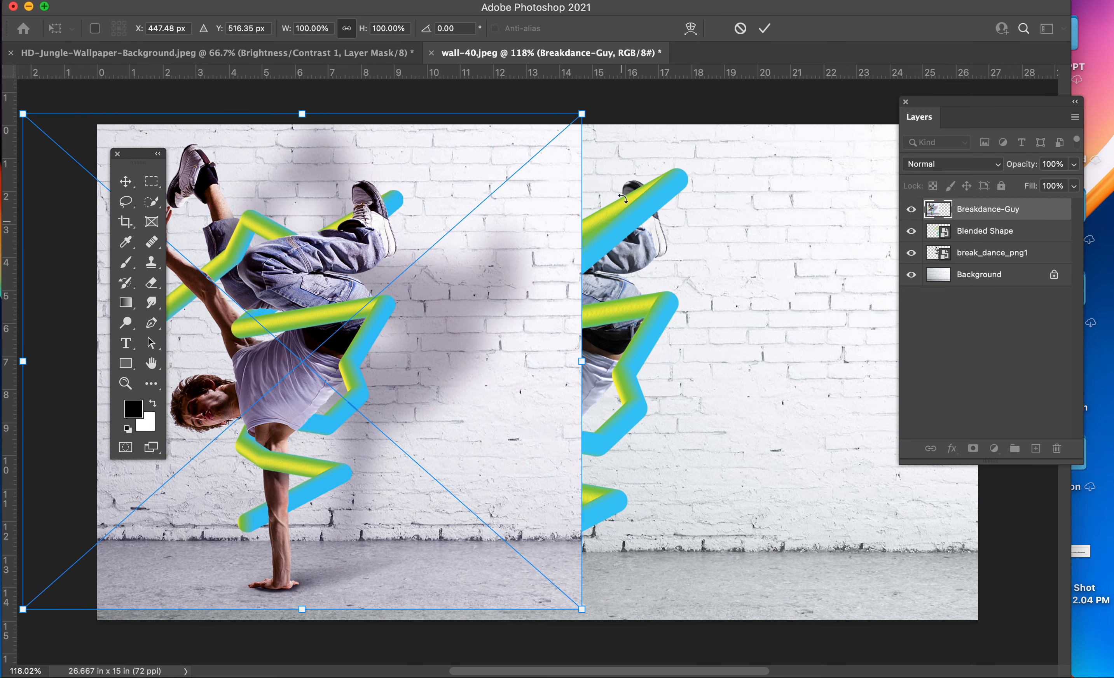
key("Return")
Step: Rasterize the Breakdance-Guy layer and delete the rectangular selection covering the empty wall along its right side
key("e")
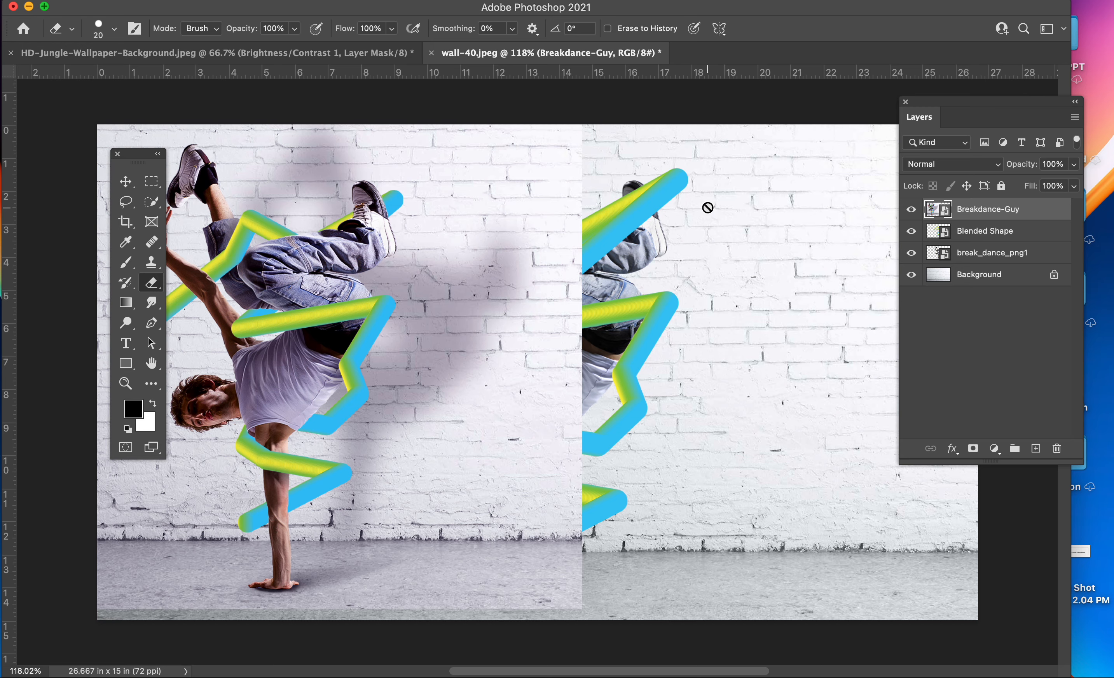
key("m")
left_click_drag(700, 113, 444, 651)
key("BackSpace")
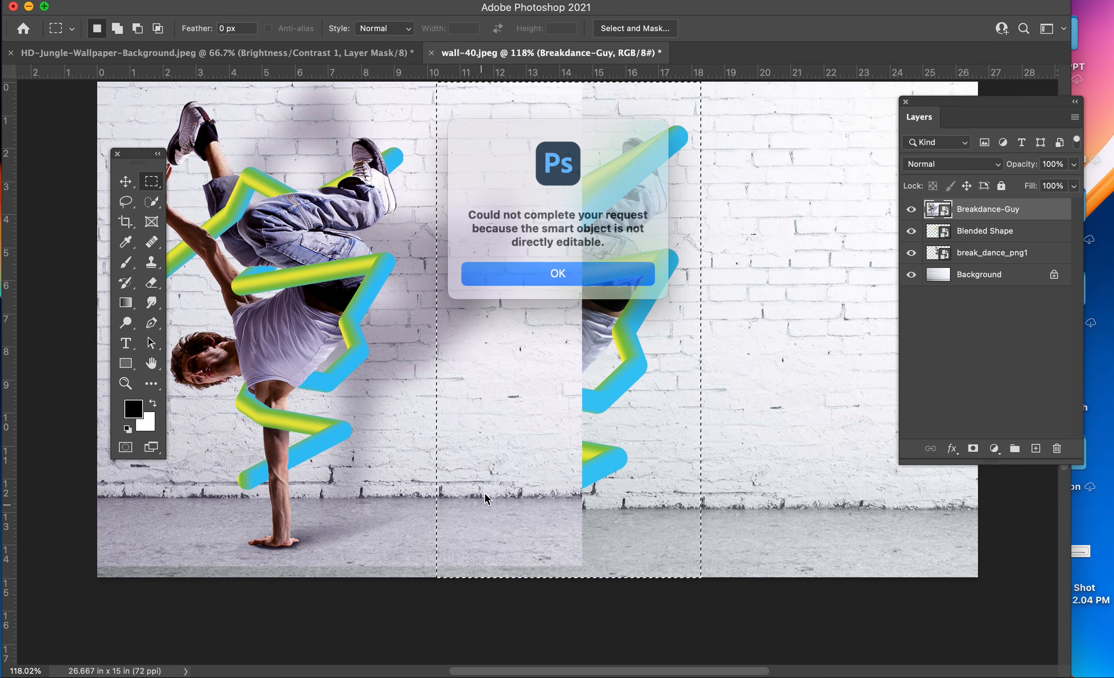
left_click(584, 270)
right_click(969, 242)
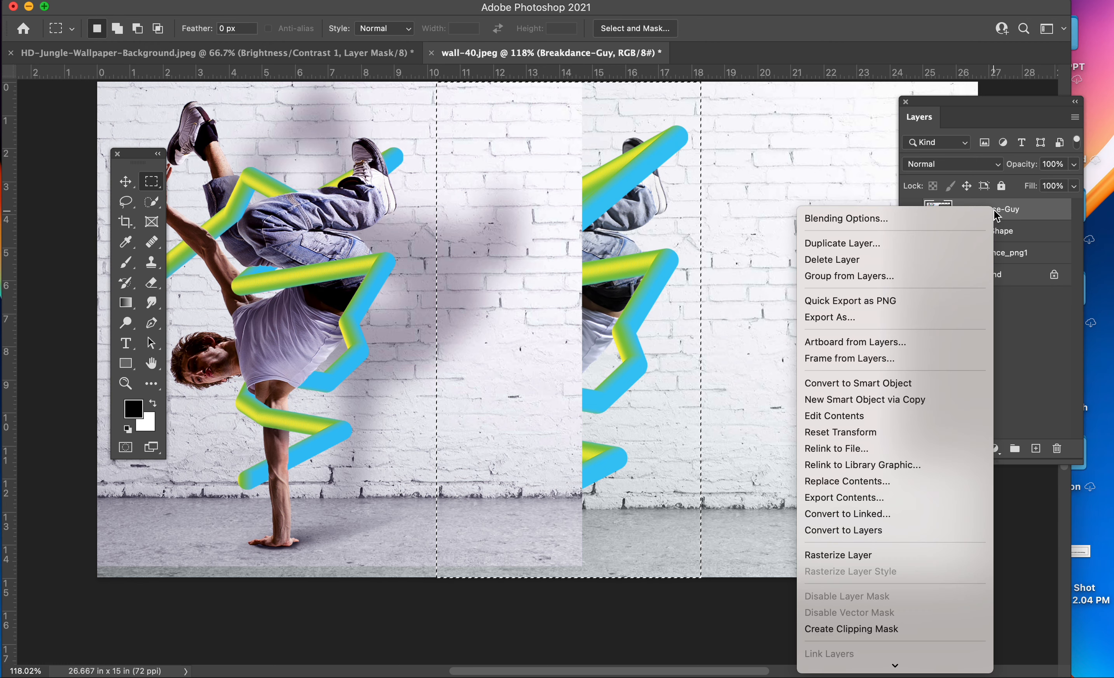
left_click(895, 553)
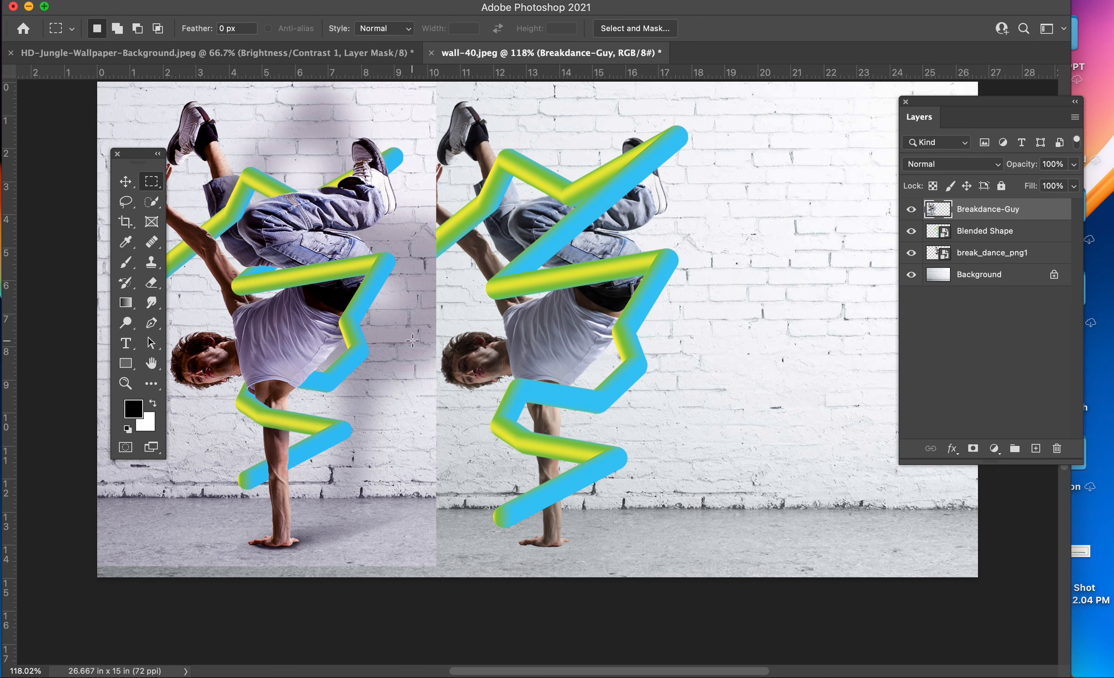
Step: Move the Breakdance-Guy reference farther left on the canvas and hide its layer
key("v")
left_click_drag(401, 339, 334, 343)
left_click_drag(553, 310, 598, 314)
left_click(910, 210)
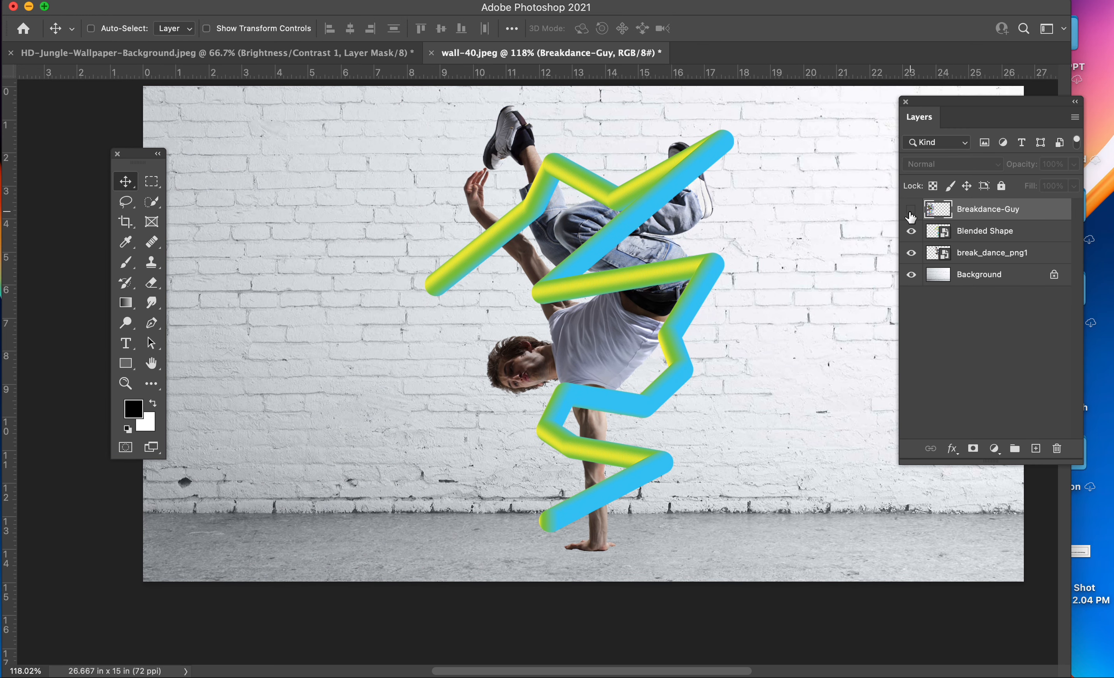
Step: Load the dancer's outline as a selection from the break_dance_png1 layer
left_click(964, 254)
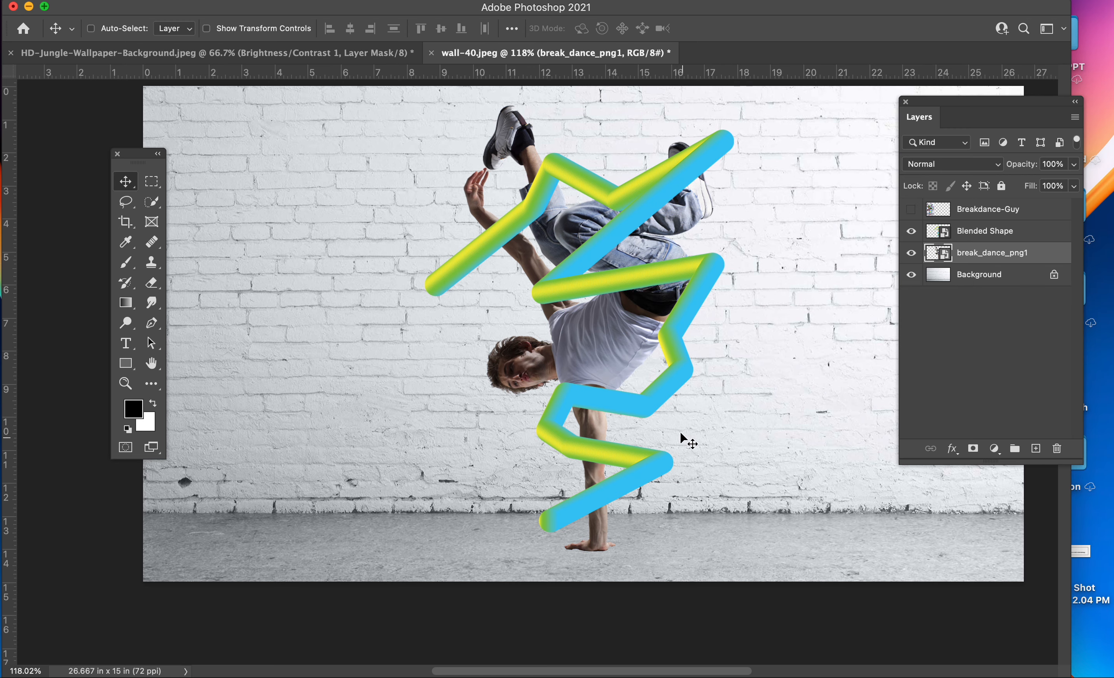
left_click_drag(734, 281, 662, 318)
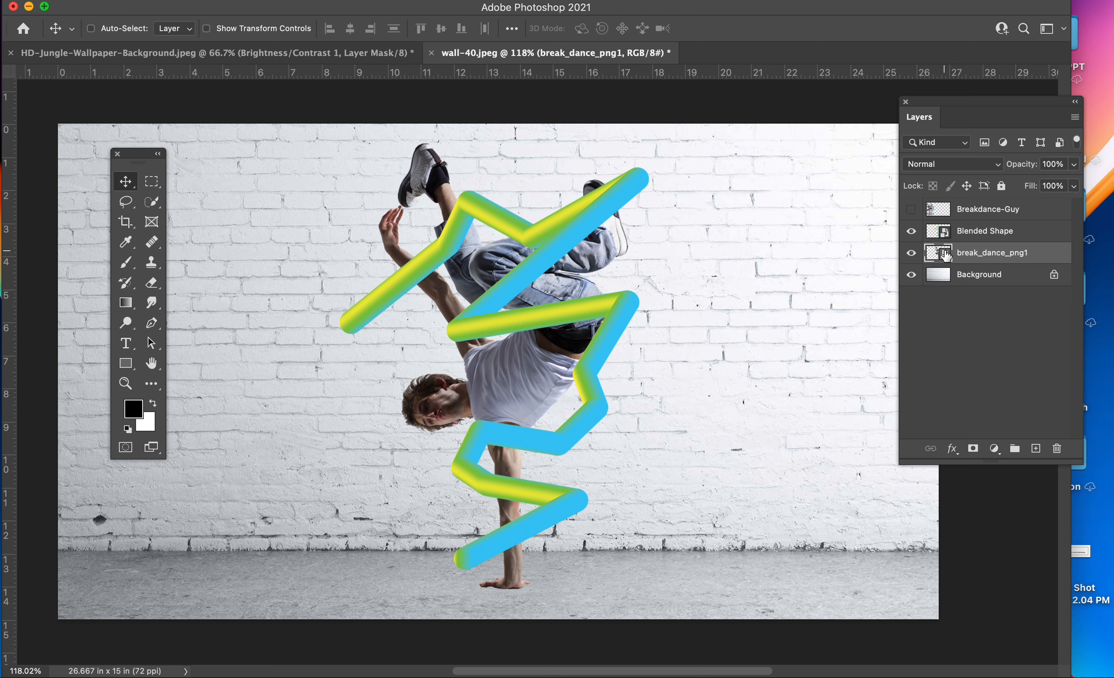
left_click(938, 256, "super")
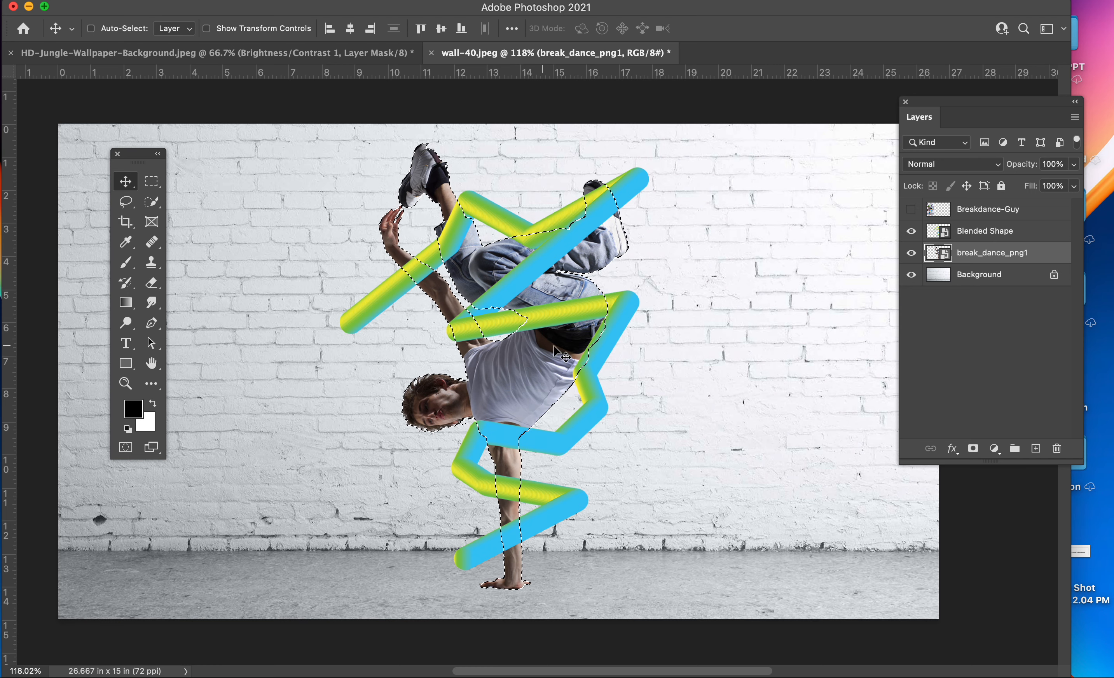
Step: Add a layer mask to Blended Shape from the dancer selection and invert the mask
left_click(992, 234)
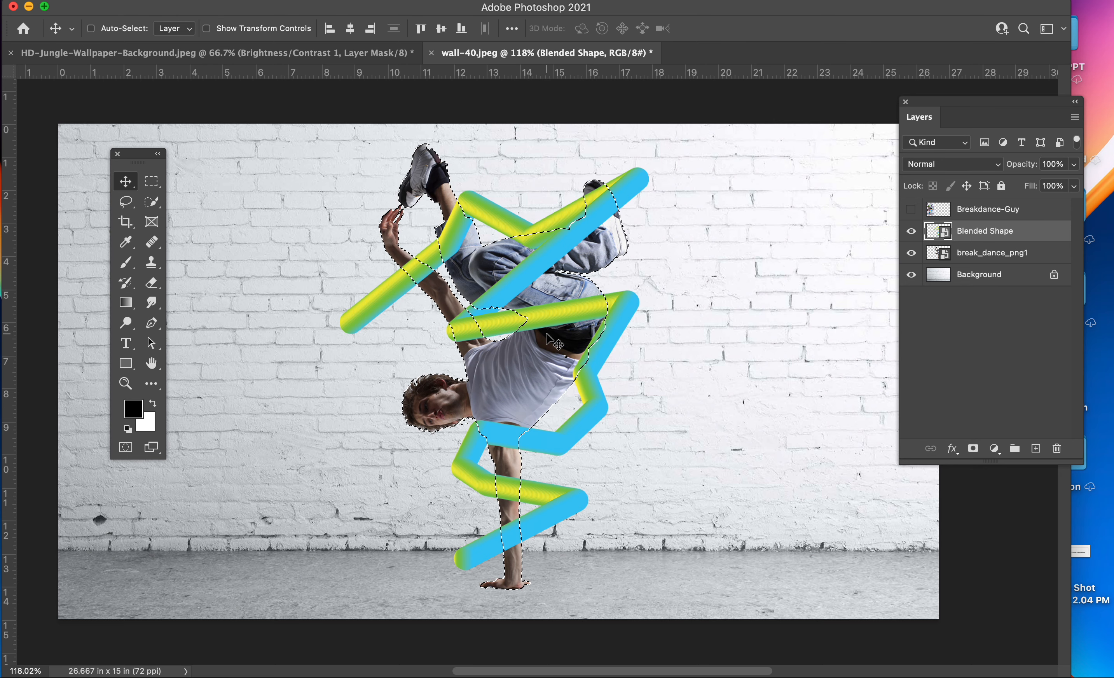
left_click(974, 449)
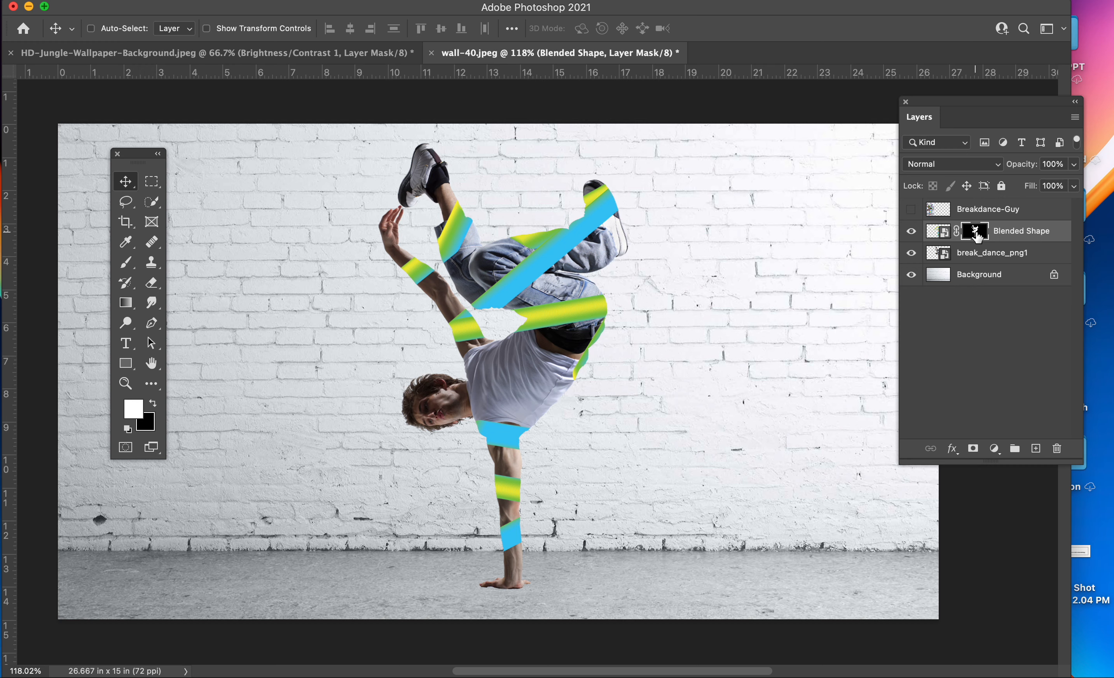
key("super+i")
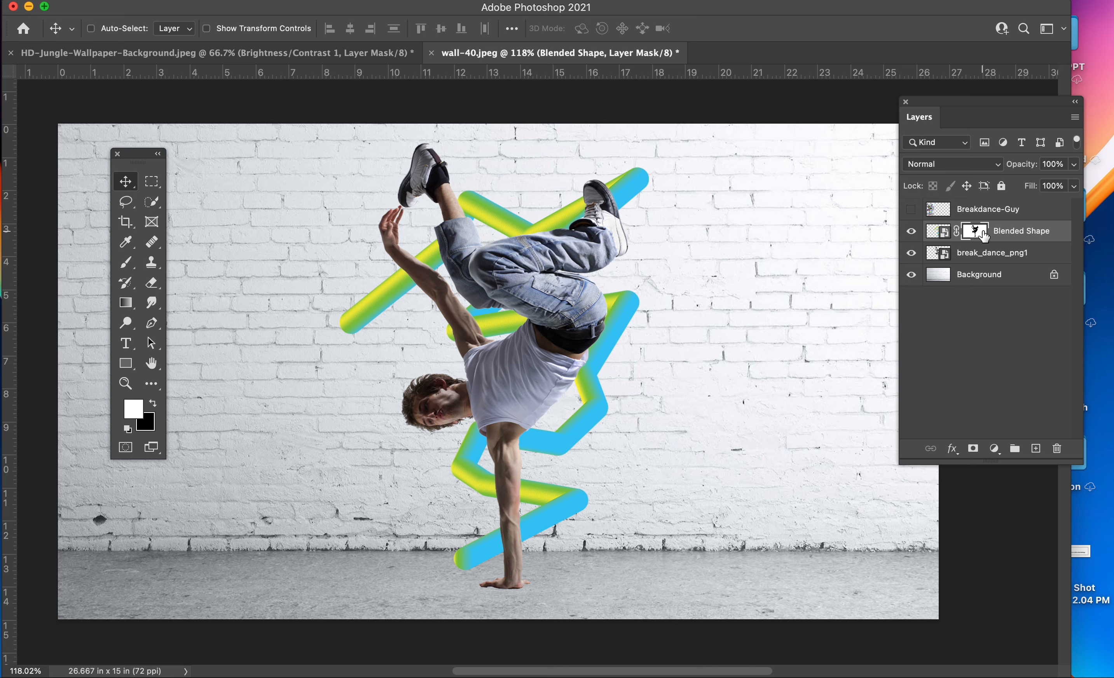
Step: Show the Breakdance-Guy reference layer beside the composite and reselect the Blended Shape layer
left_click(945, 236)
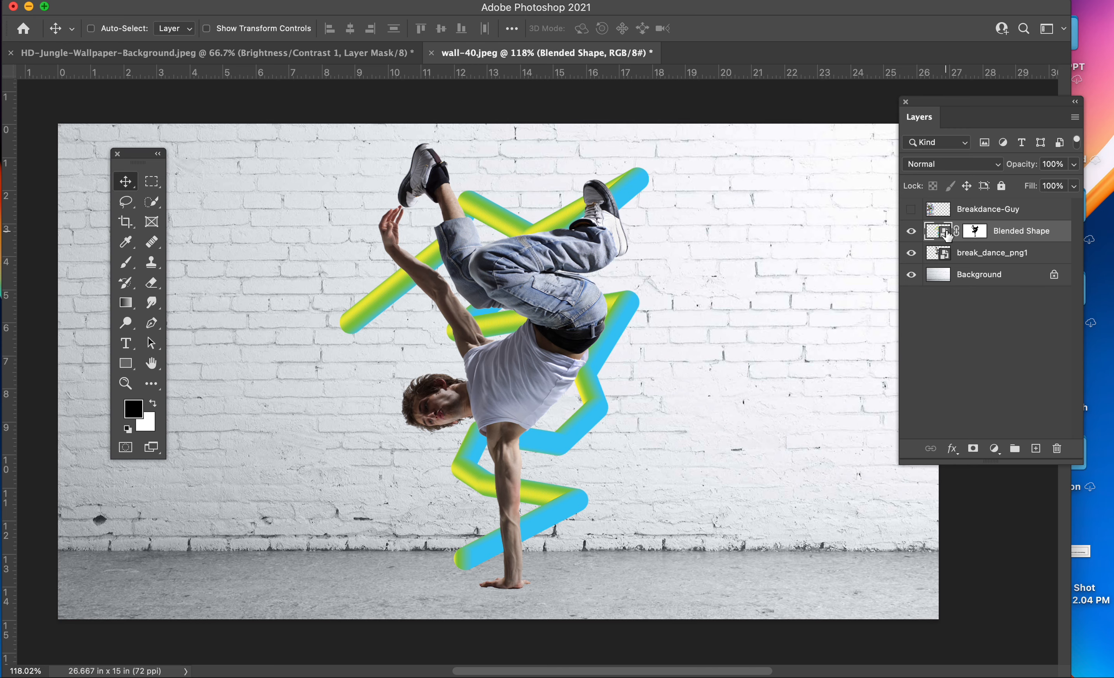
left_click_drag(352, 320, 487, 317)
left_click(910, 208)
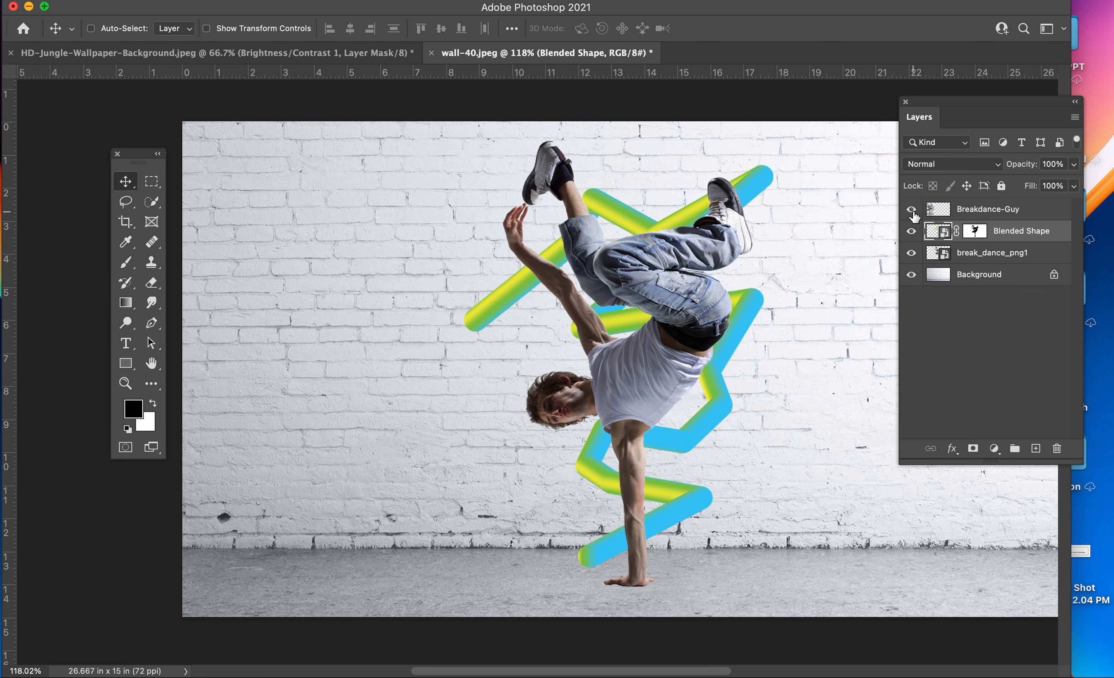
left_click_drag(381, 343, 403, 326)
left_click(993, 212)
left_click(939, 235)
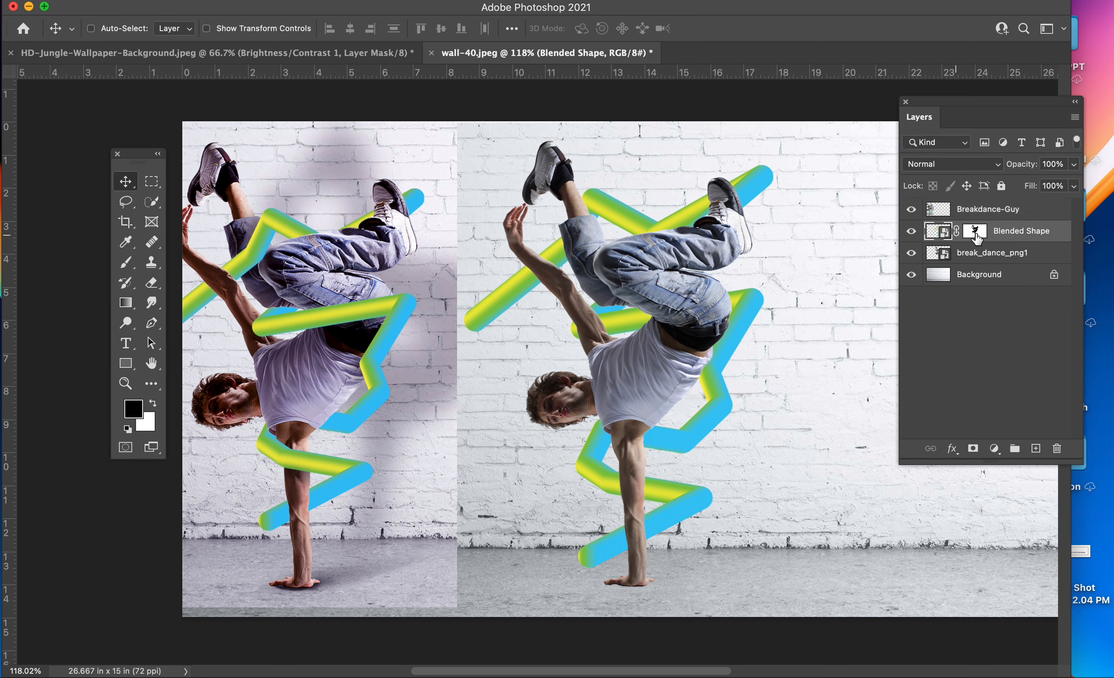
Step: Paint white on the Blended Shape mask with a 45 px, 100% hardness brush to bring the band in front of the supporting forearm
left_click(976, 234)
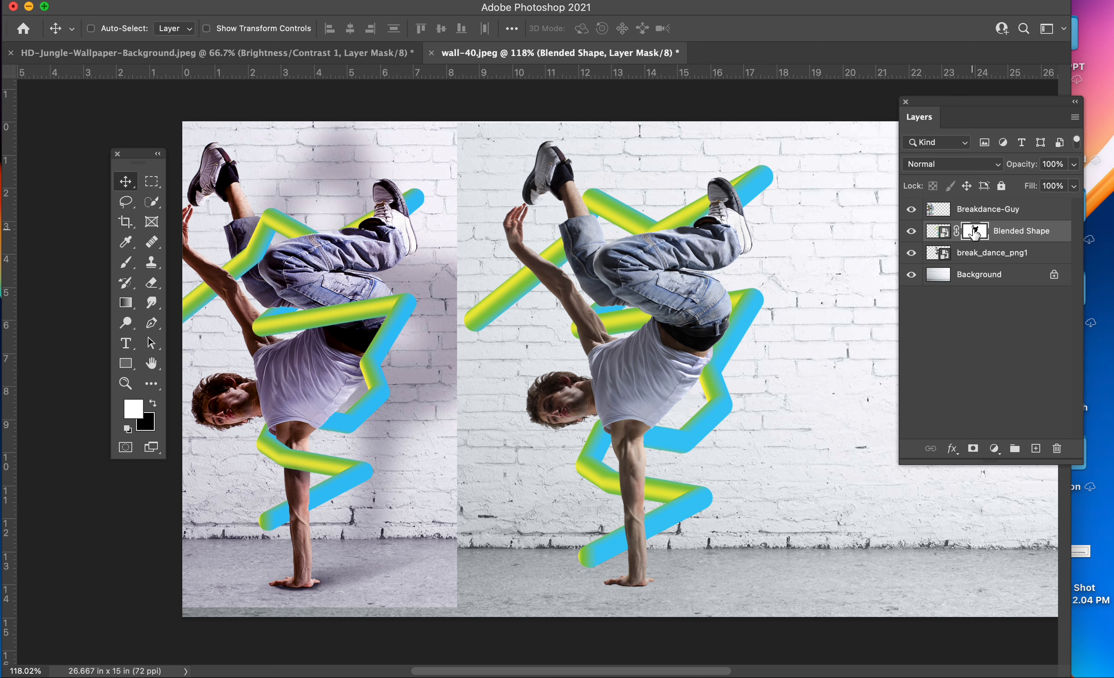
left_click(126, 262)
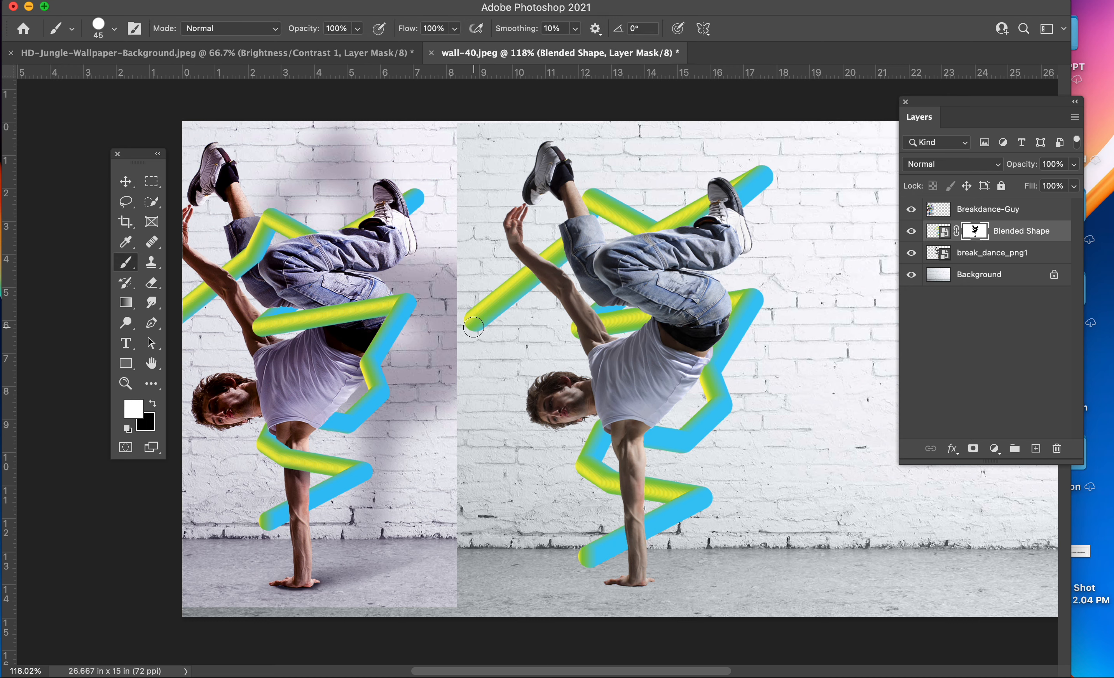
right_click(473, 327)
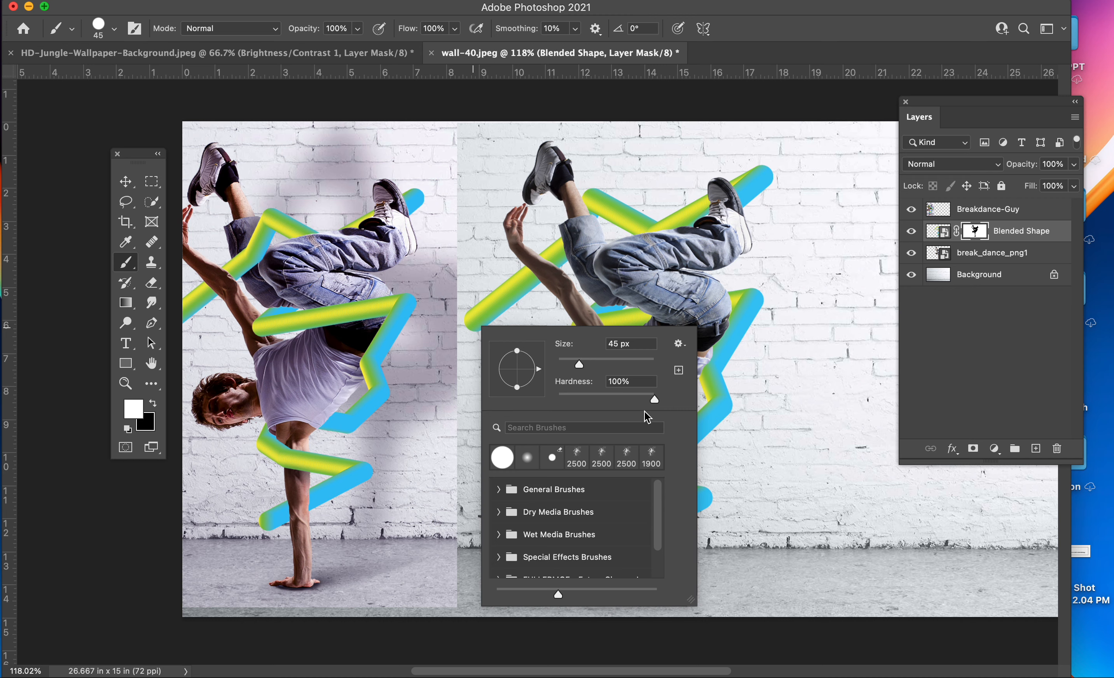
left_click(428, 5)
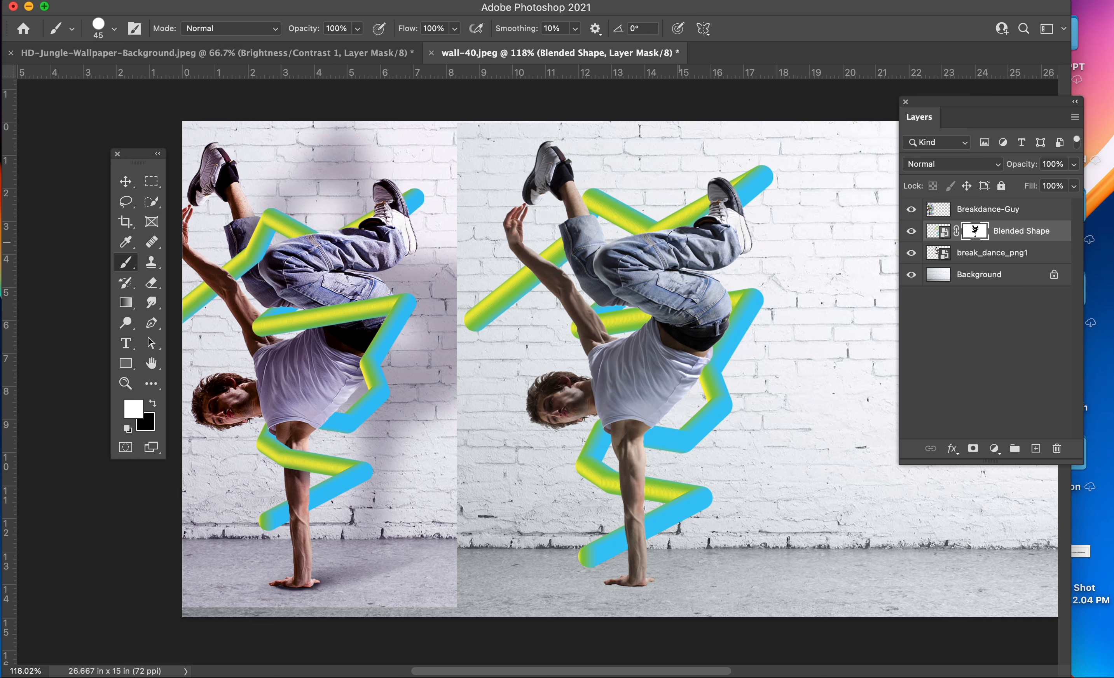
left_click_drag(646, 490, 613, 483)
Step: Paint white on the mask to bring the band in front of the dancer's waist, upper arm and the jeans beside the raised arm
mouse_move(714, 378)
left_mouse_down()
mouse_move(690, 348)
mouse_move(703, 379)
mouse_move(703, 337)
mouse_move(706, 361)
mouse_move(749, 296)
mouse_move(655, 316)
mouse_move(767, 297)
left_mouse_up()
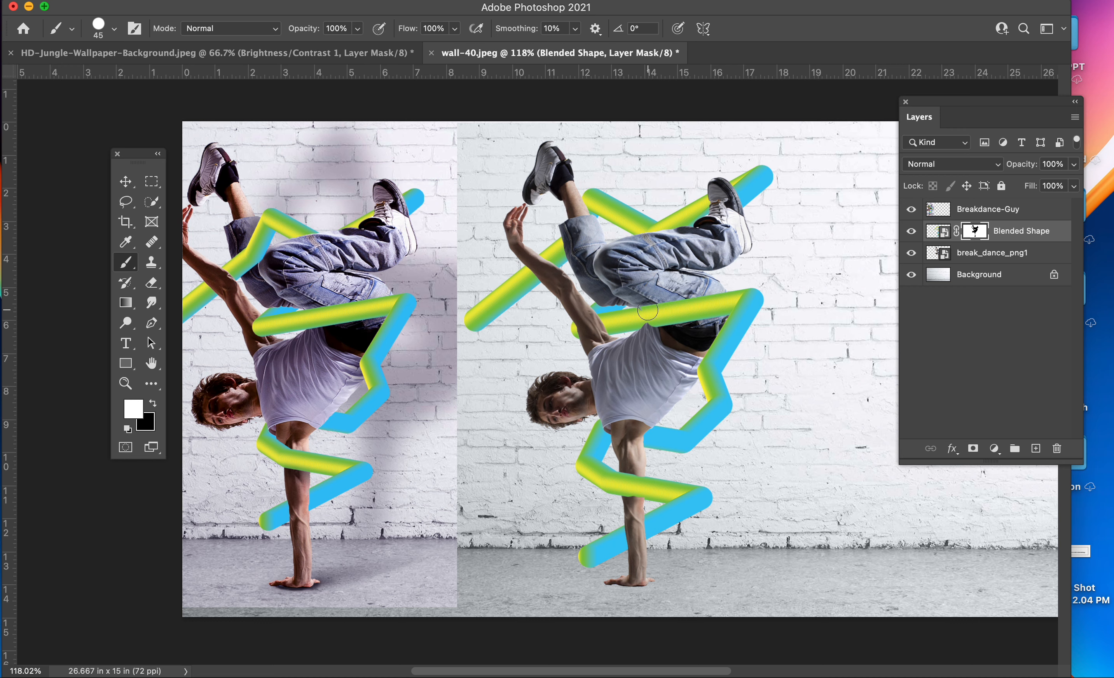
left_click_drag(608, 320, 561, 333)
mouse_move(589, 228)
left_mouse_down()
mouse_move(589, 208)
mouse_move(566, 243)
mouse_move(573, 253)
left_mouse_up()
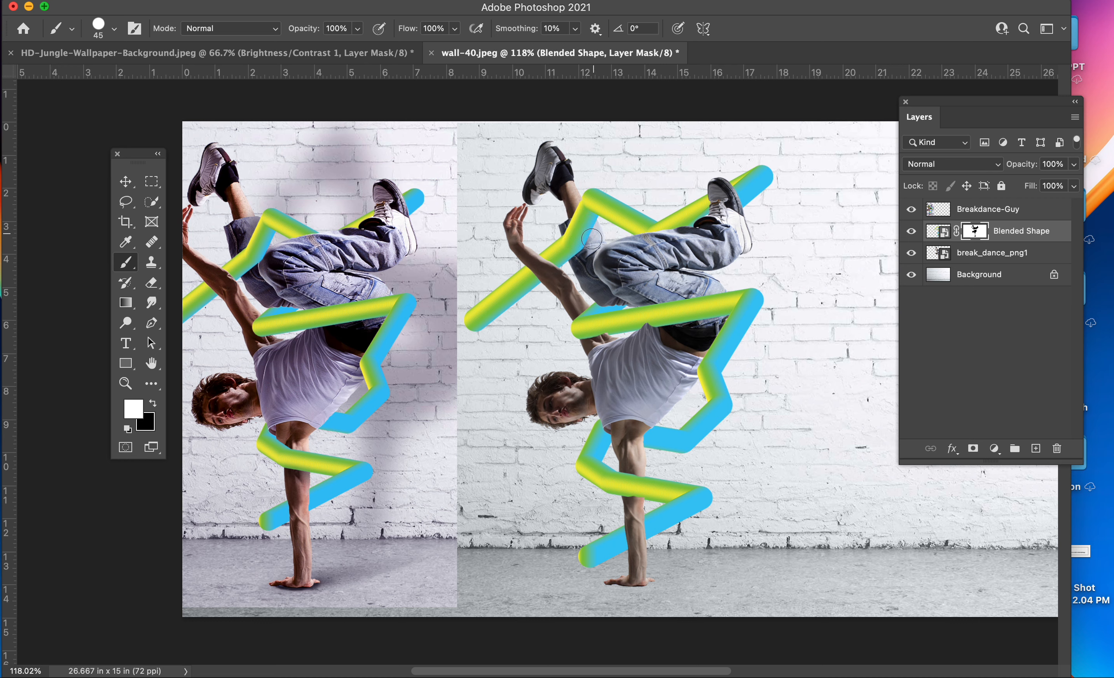
Step: Delete the Breakdance-Guy reference layer and center the composite in view
left_click(949, 219)
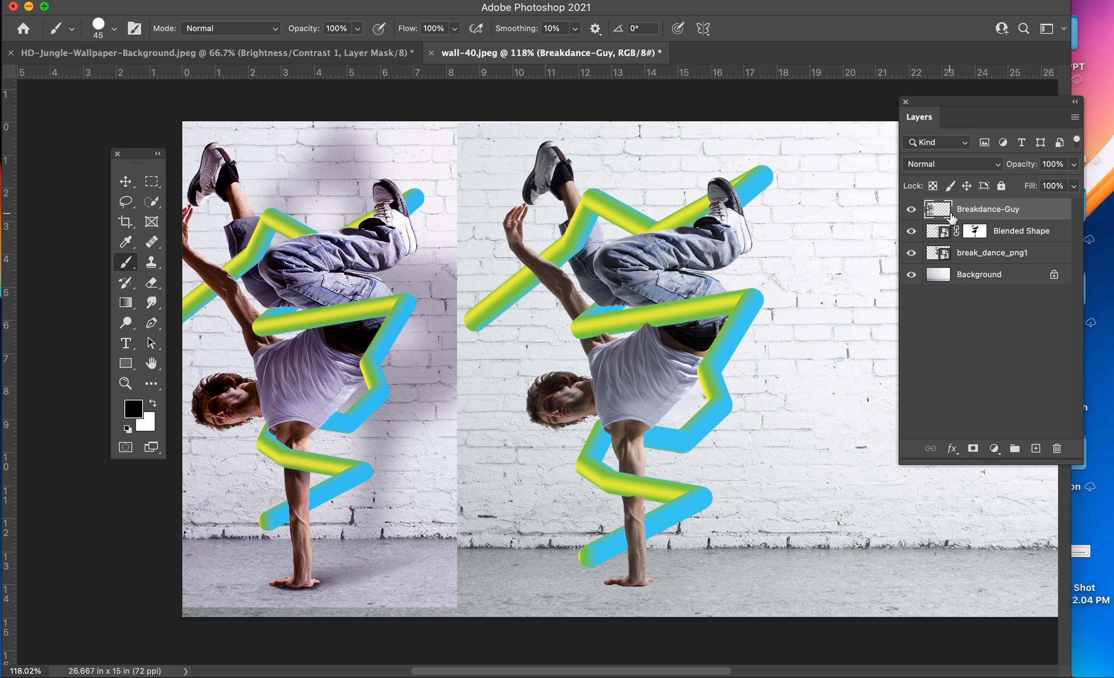
key("Delete")
key("v")
left_click_drag(718, 348, 566, 349)
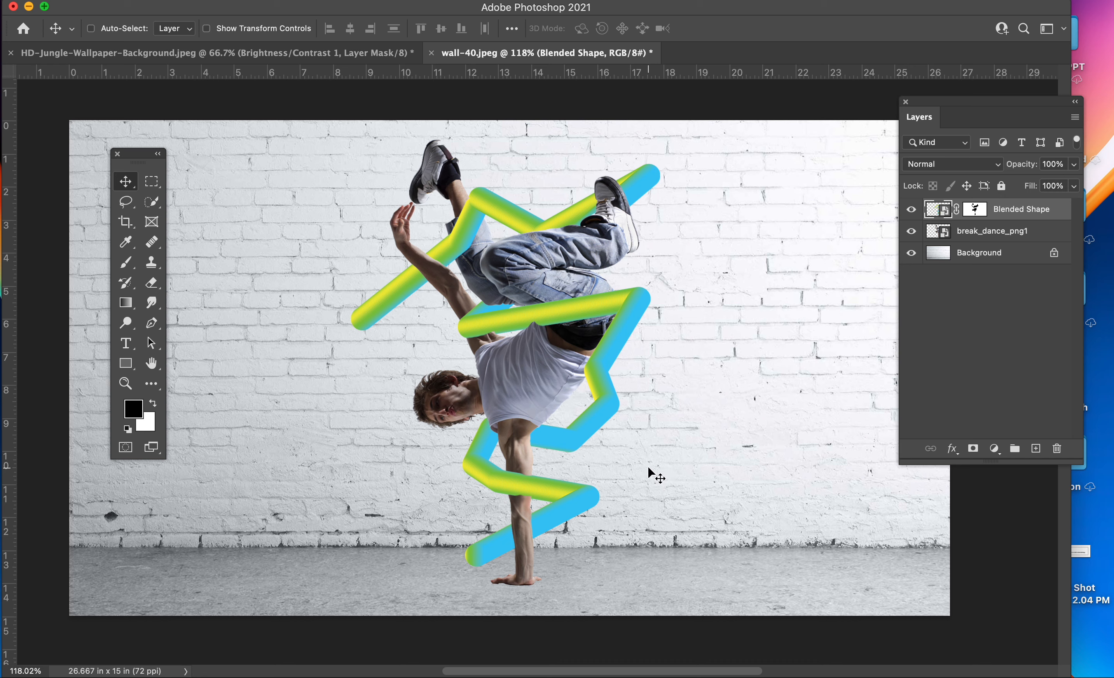
left_click(985, 221)
key("x")
key("b")
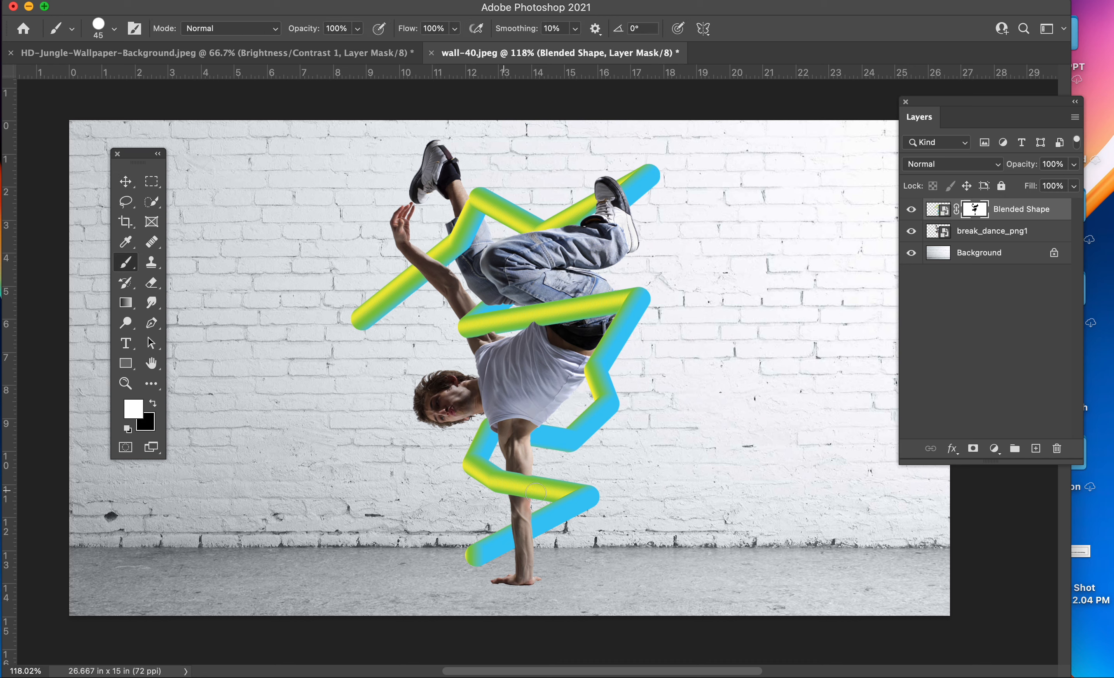
key("v")
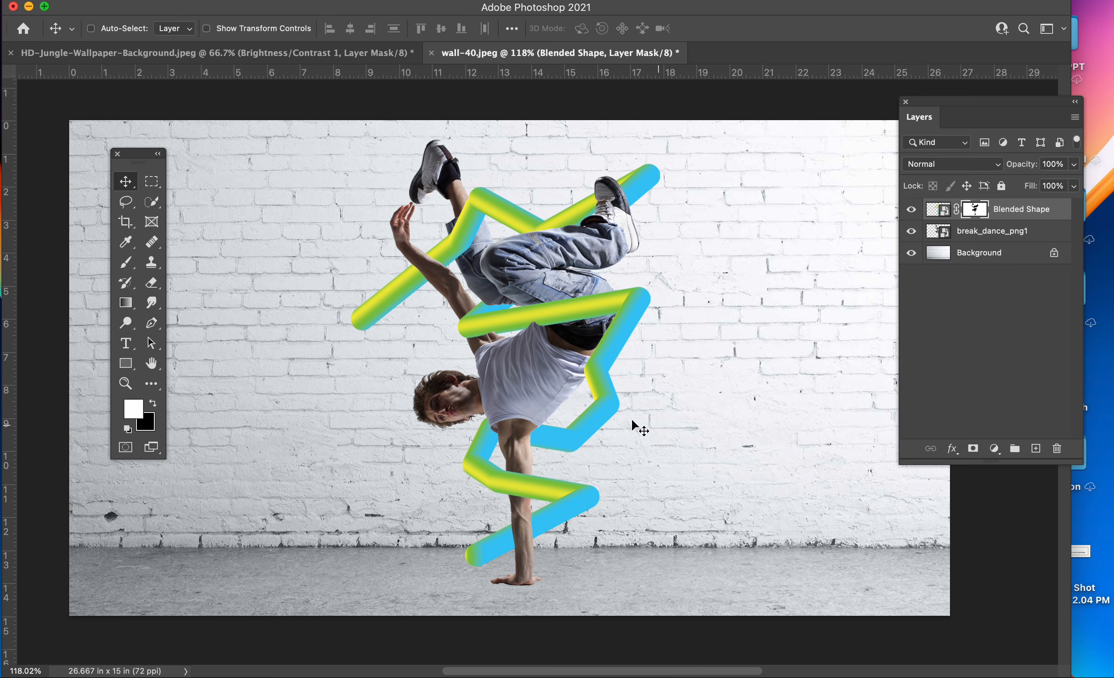
scroll(685, 450, "right", 3)
scroll(685, 450, "up", 2)
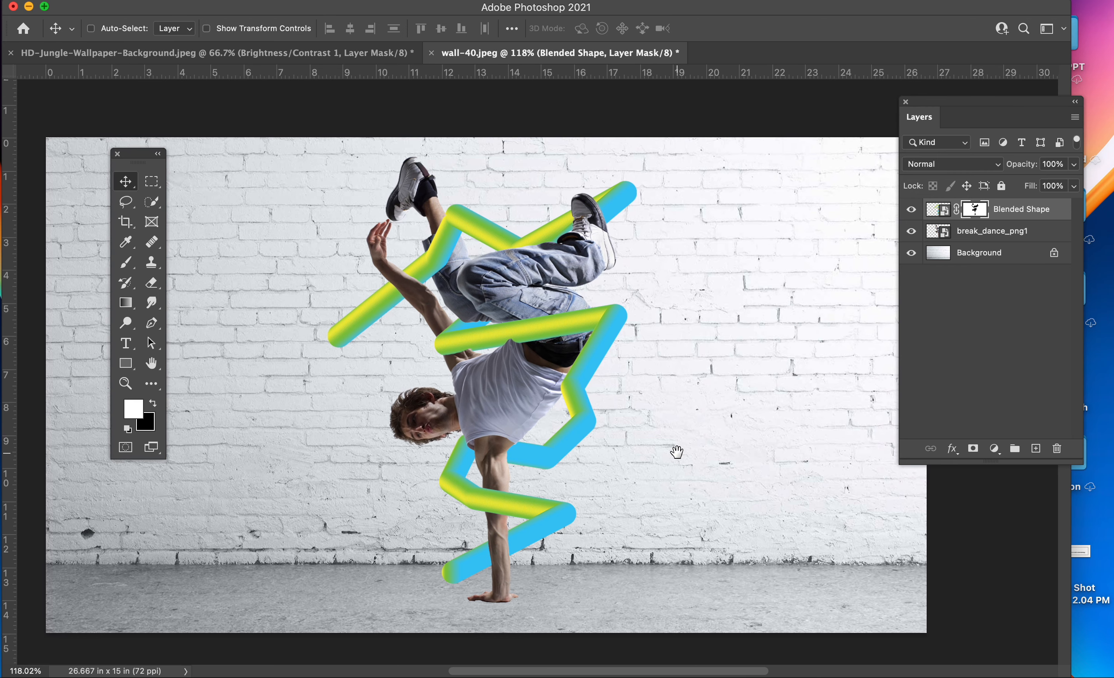
Step: Duplicate the break_dance_png1 layer and offset the lower dancer up and to the right behind the original figure
left_click(939, 232)
left_click(912, 232)
left_click(913, 232)
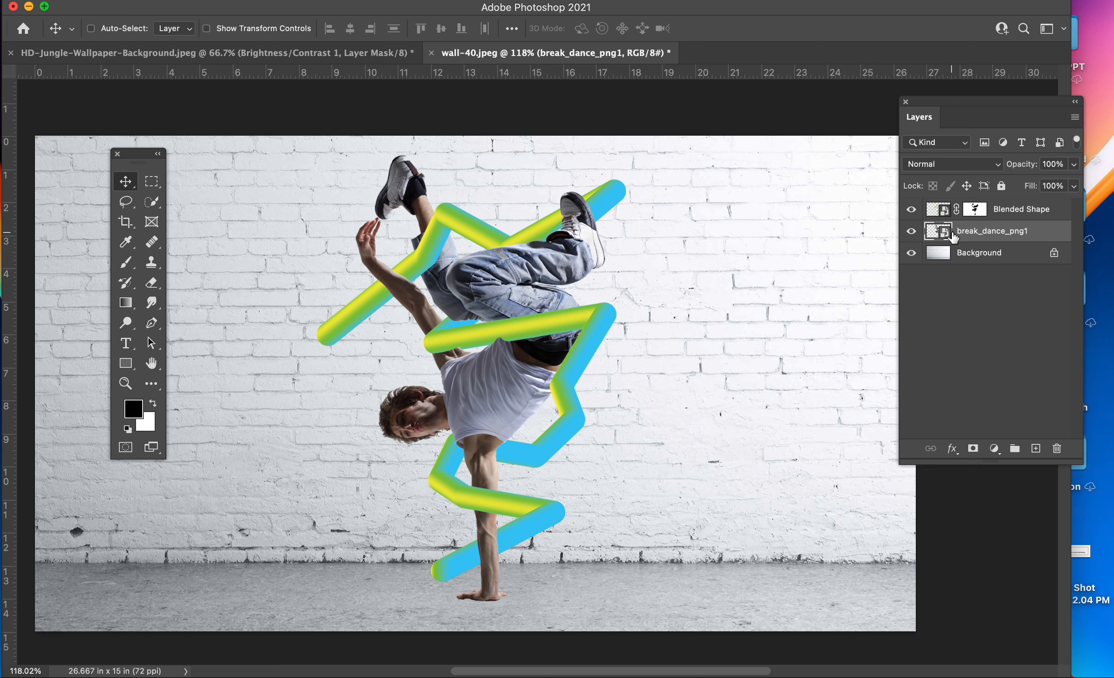
key("super+j")
left_click_drag(944, 258, 1036, 447)
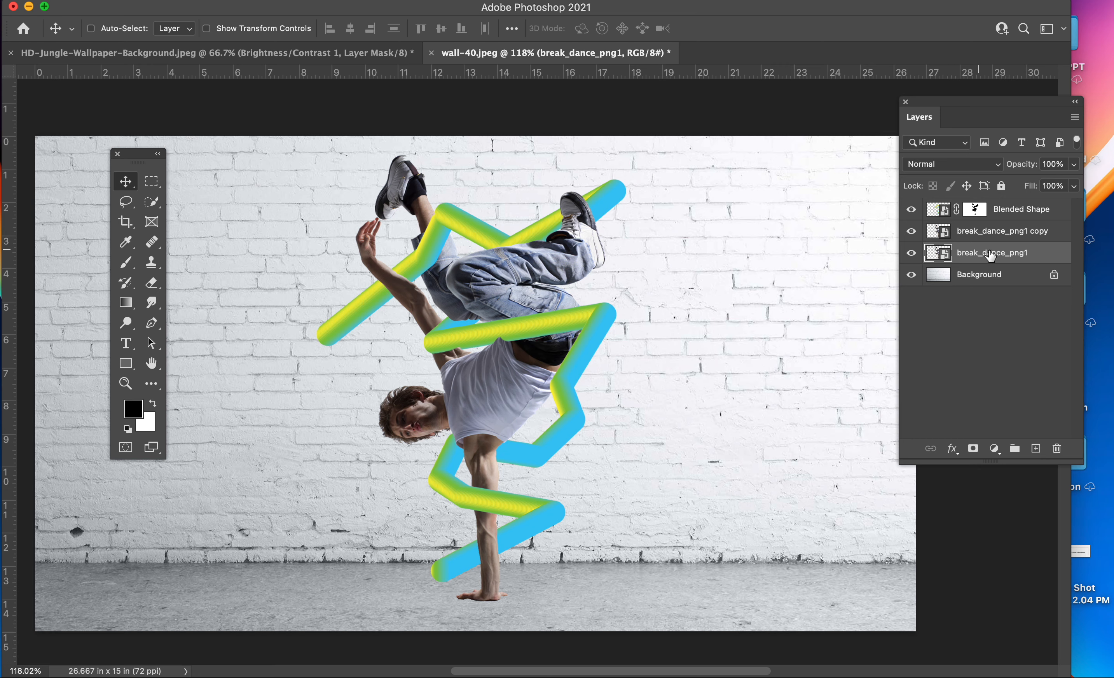
left_click_drag(514, 390, 615, 351)
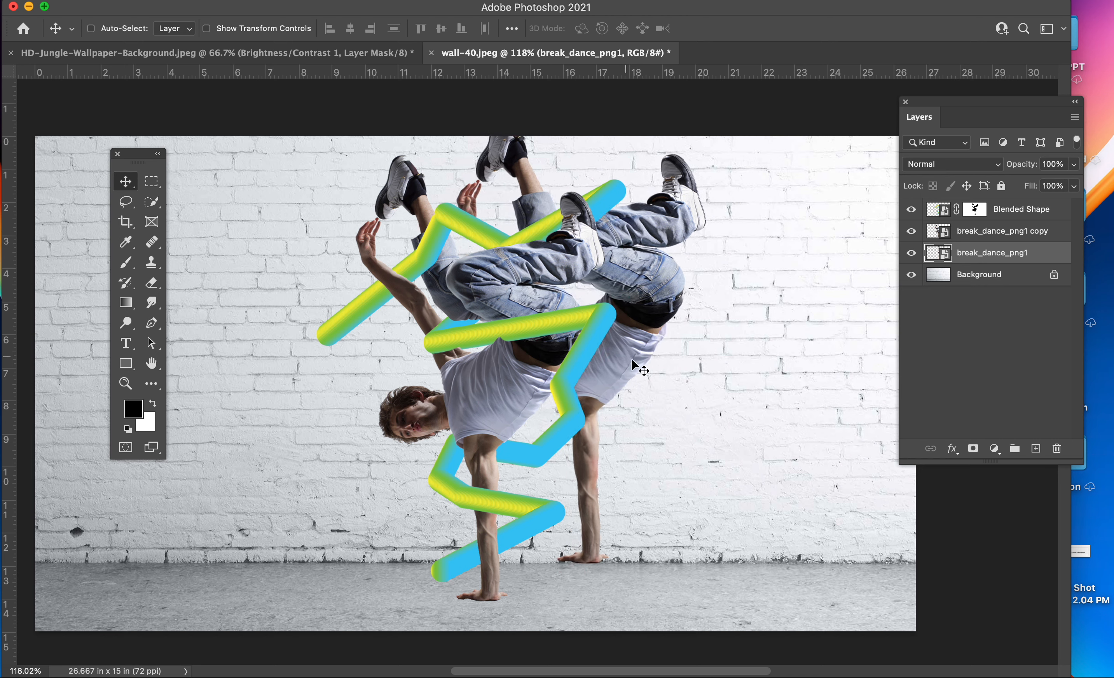
Step: Add a black Color Overlay in Normal mode at 100% opacity to the lower break_dance_png1 layer
double_click(1043, 255)
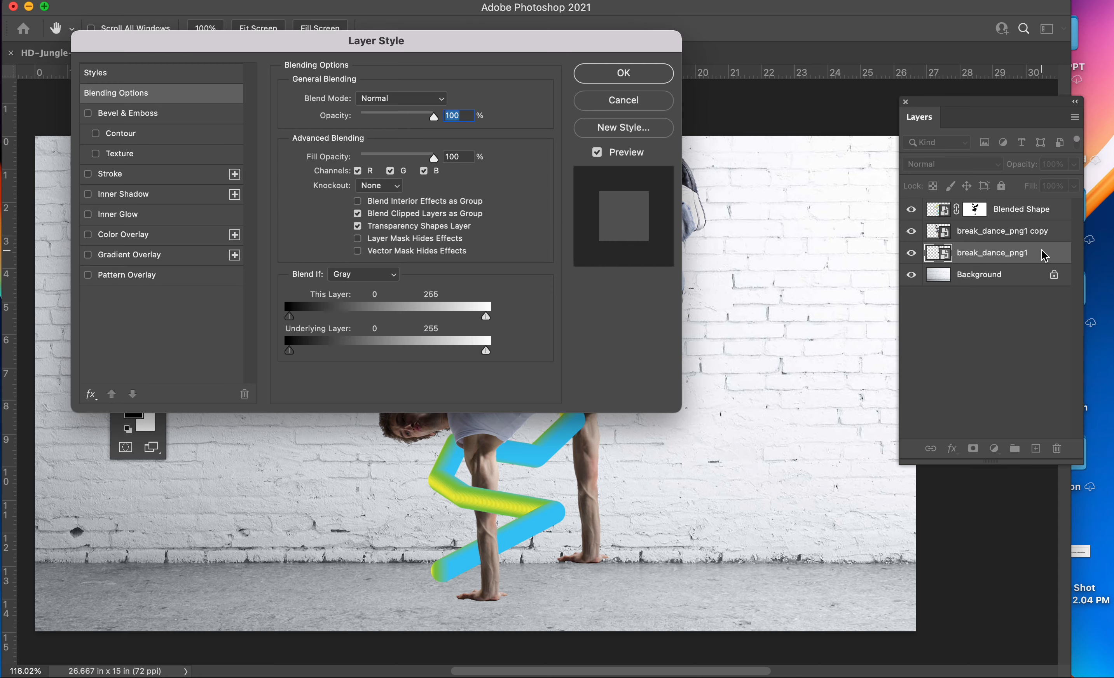
left_click_drag(443, 43, 566, 89)
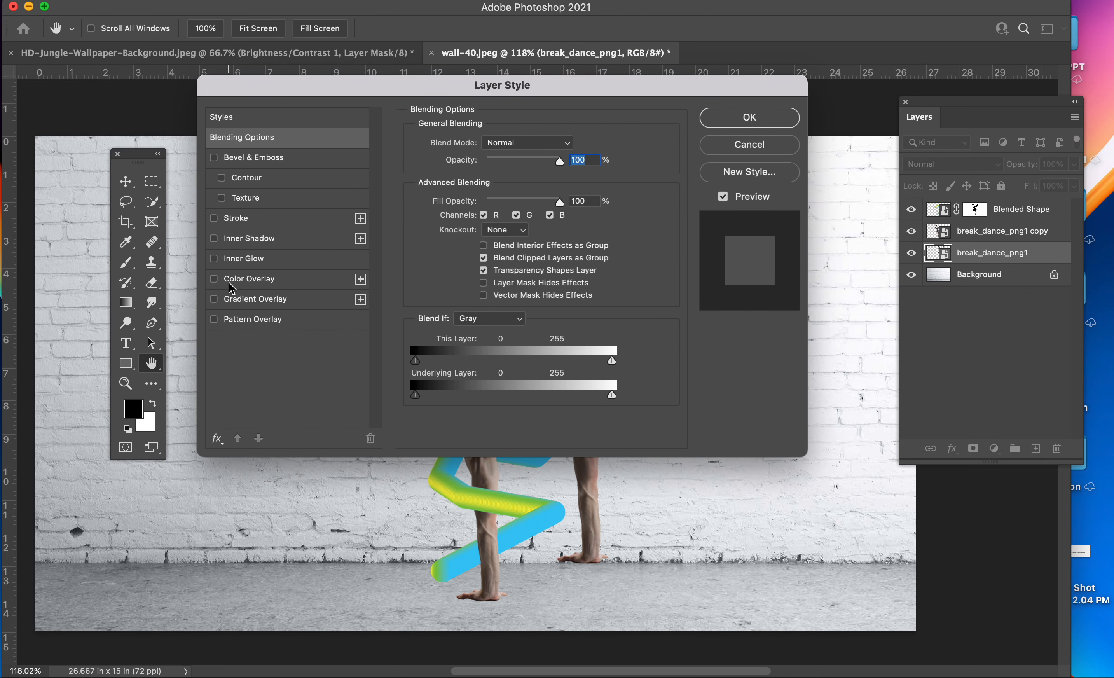
left_click(246, 280)
left_click_drag(449, 93, 173, 91)
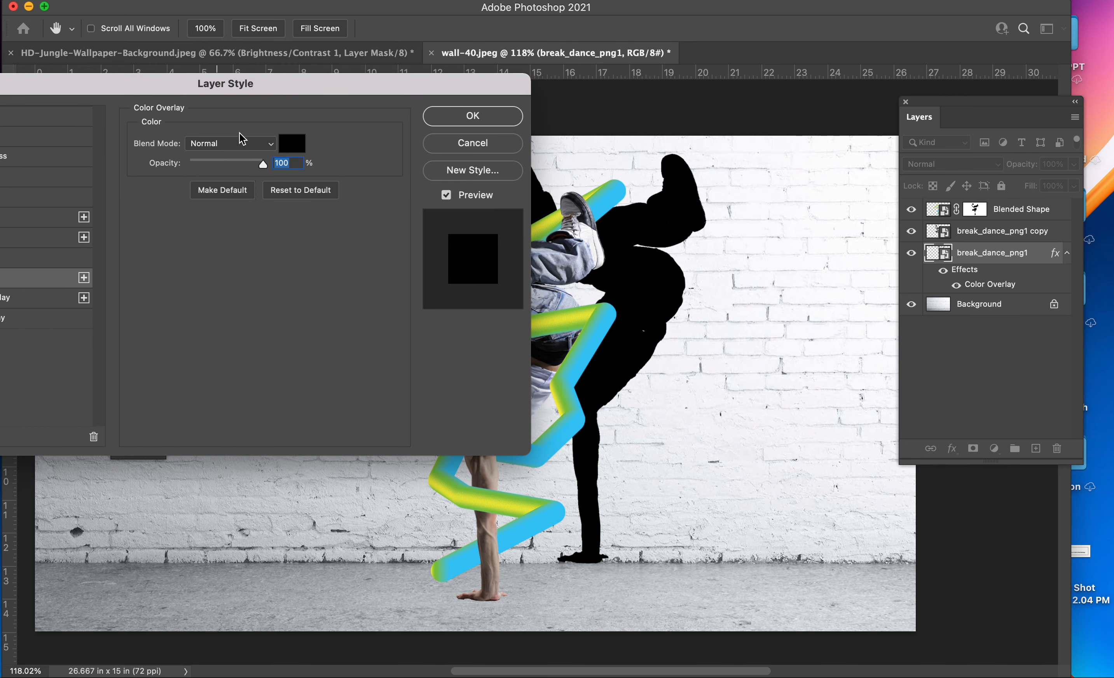
left_click(300, 145)
left_click(1057, 123)
left_click_drag(210, 165, 299, 168)
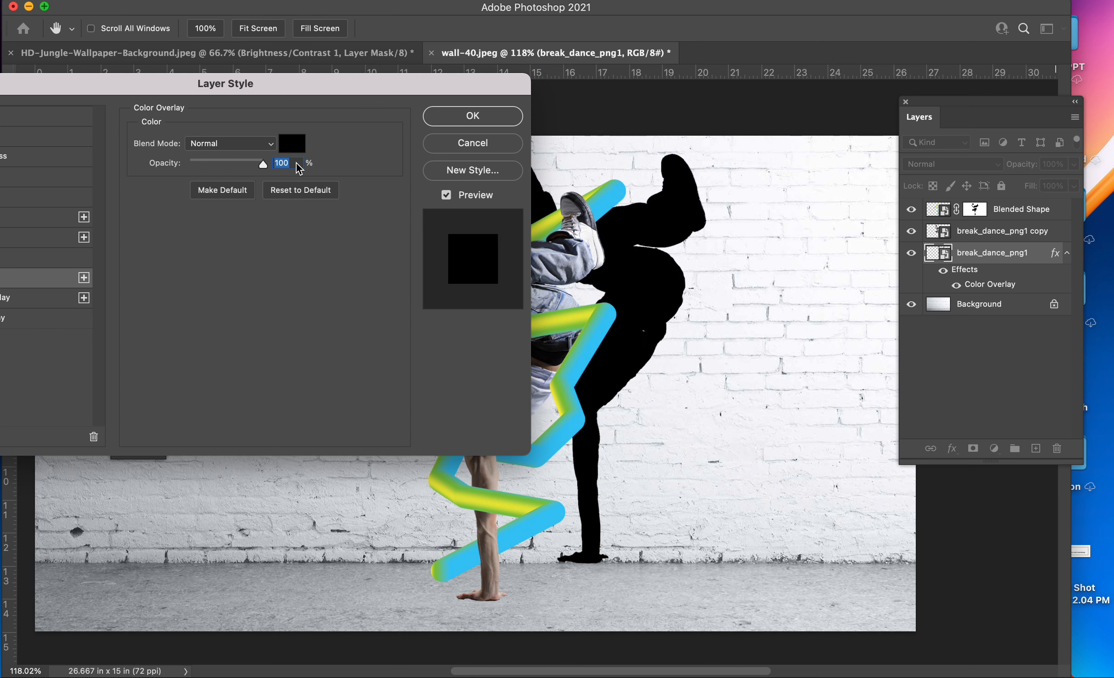
left_click(465, 117)
Step: Lower the opacity of the black silhouette layer break_dance_png1 to 35%
left_click(1074, 164)
left_click(1034, 182)
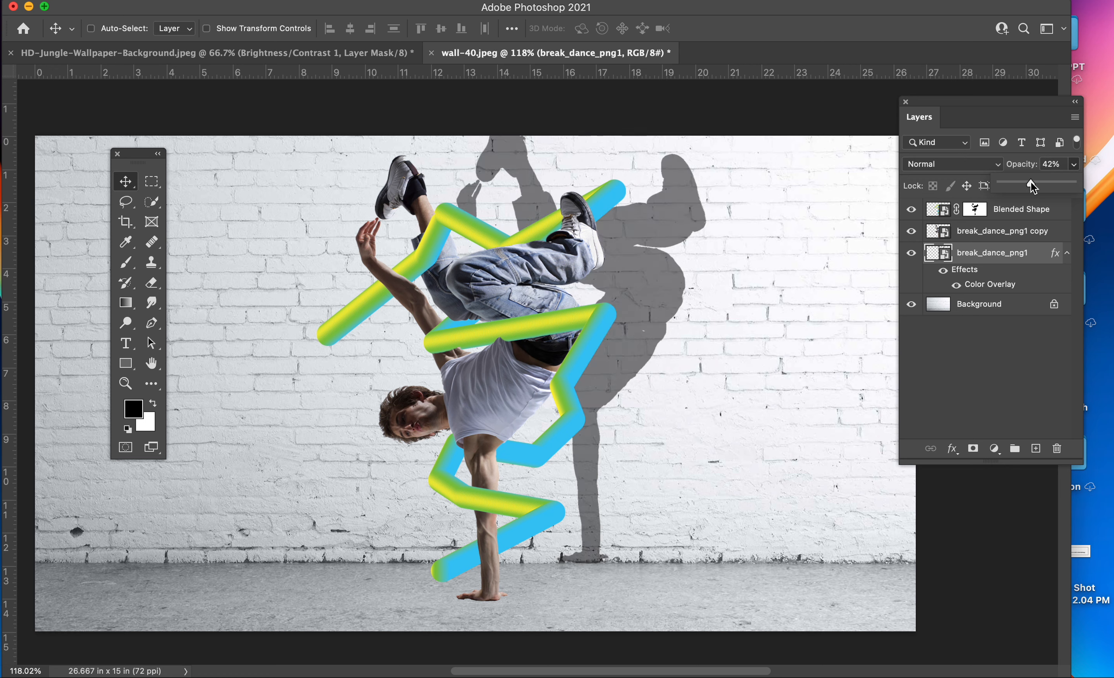
left_click_drag(1026, 182, 1025, 183)
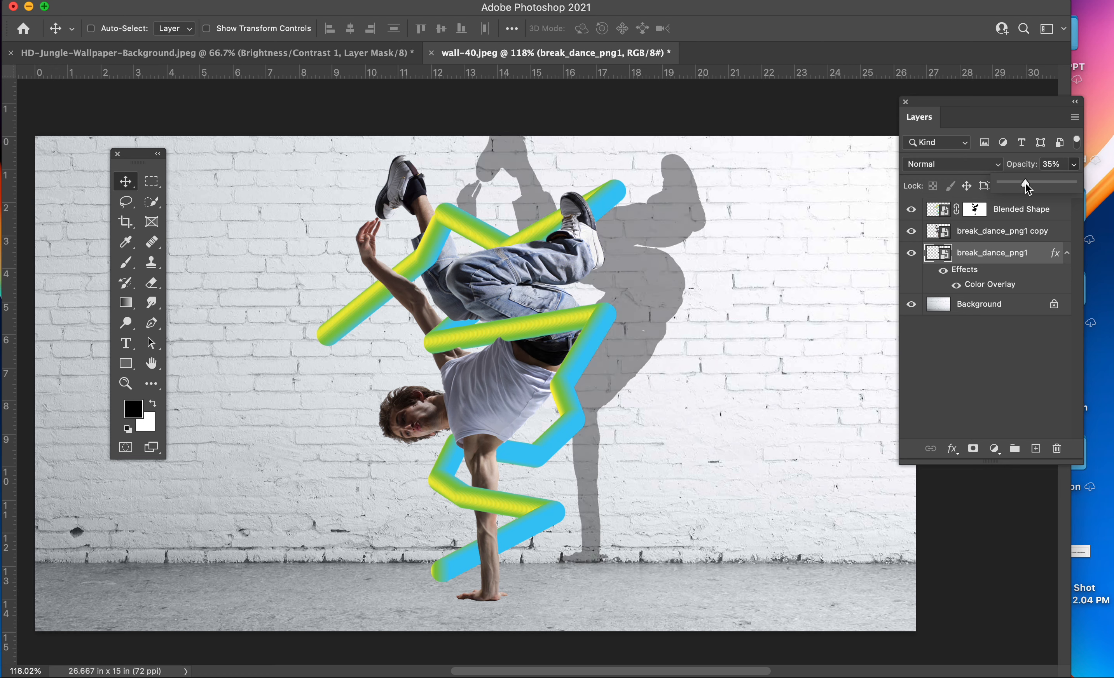
left_click(1027, 258)
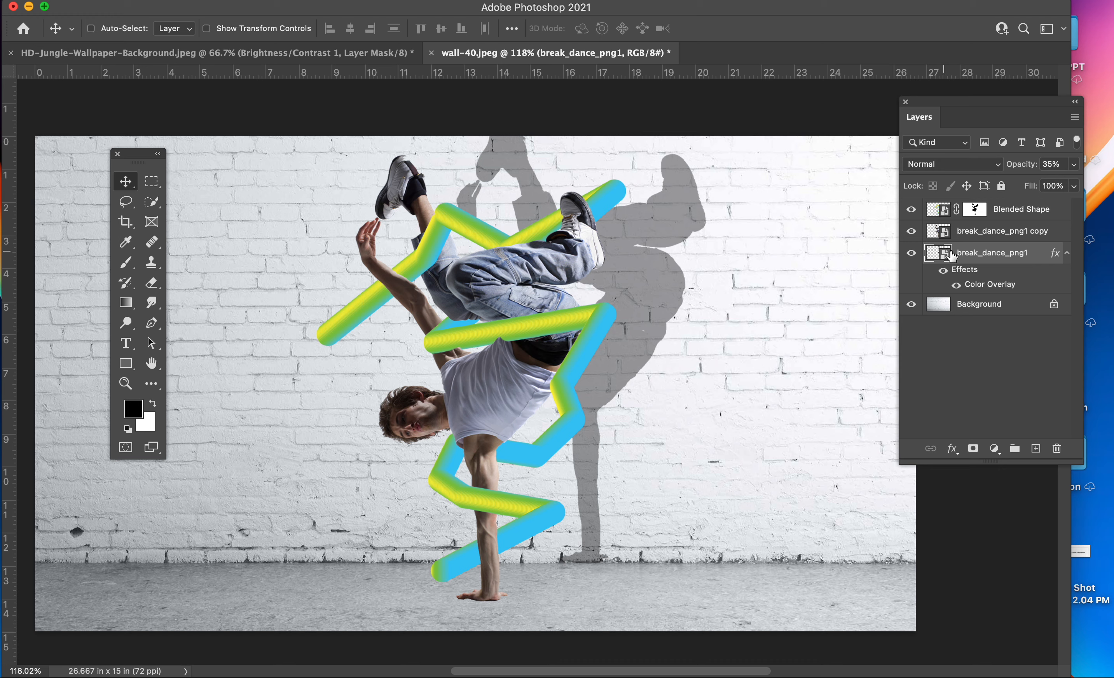
right_click(1036, 255)
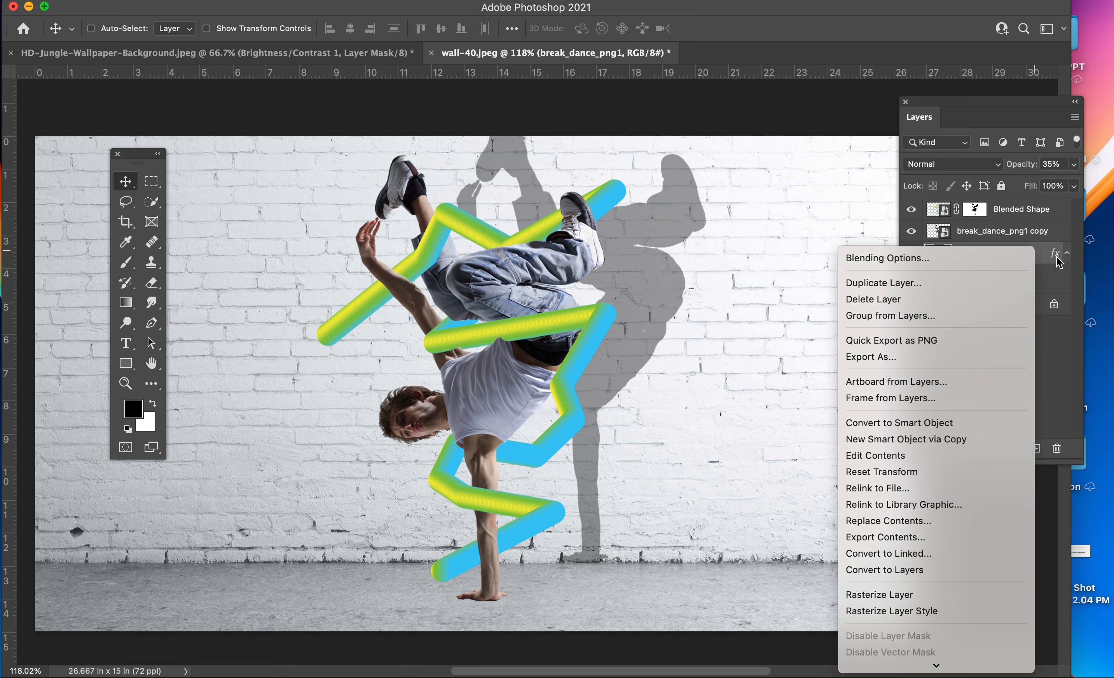
left_click(1048, 257)
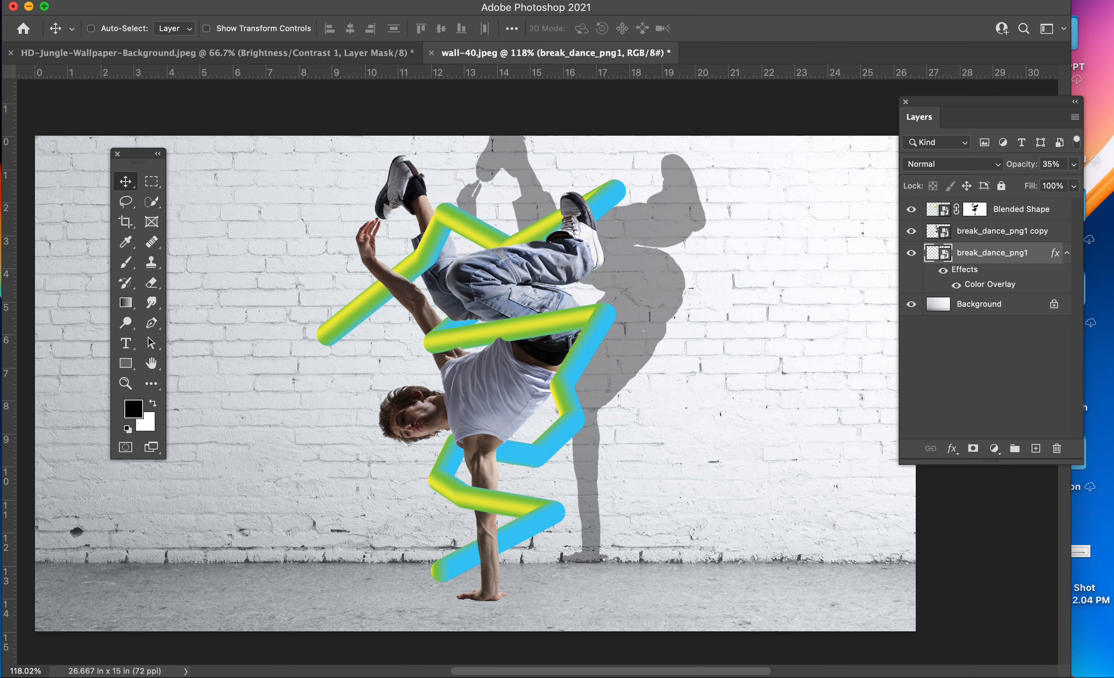
Step: Apply a Gaussian Blur with a 28.9 px radius to the silhouette layer to soften the shadow
left_click(363, 0)
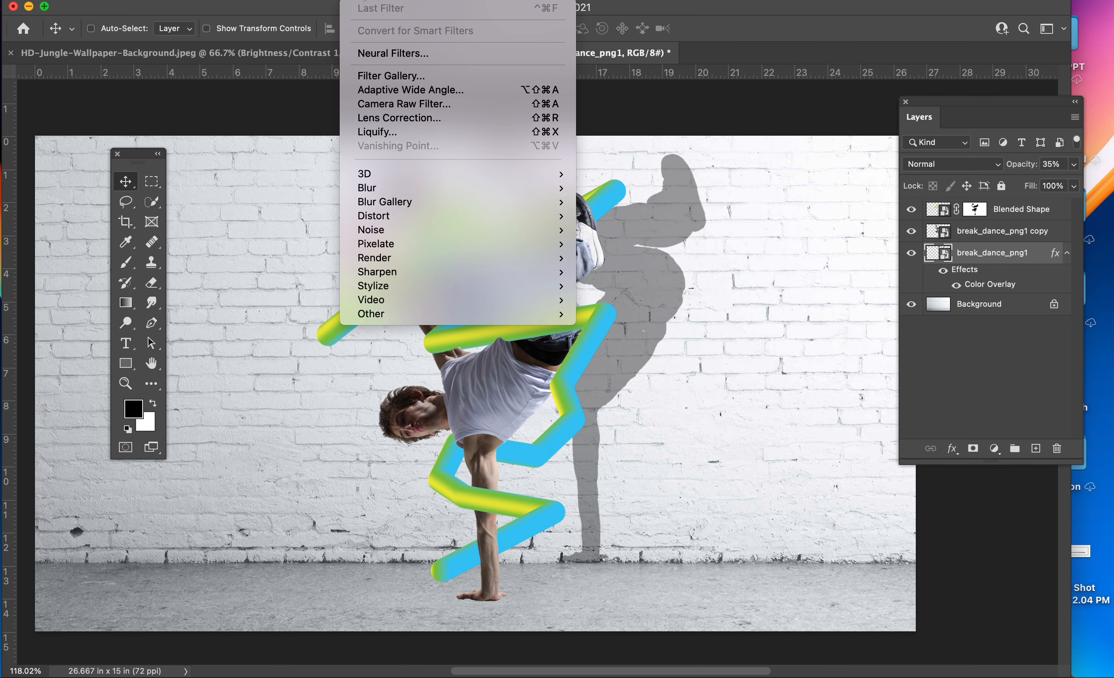
mouse_move(401, 190)
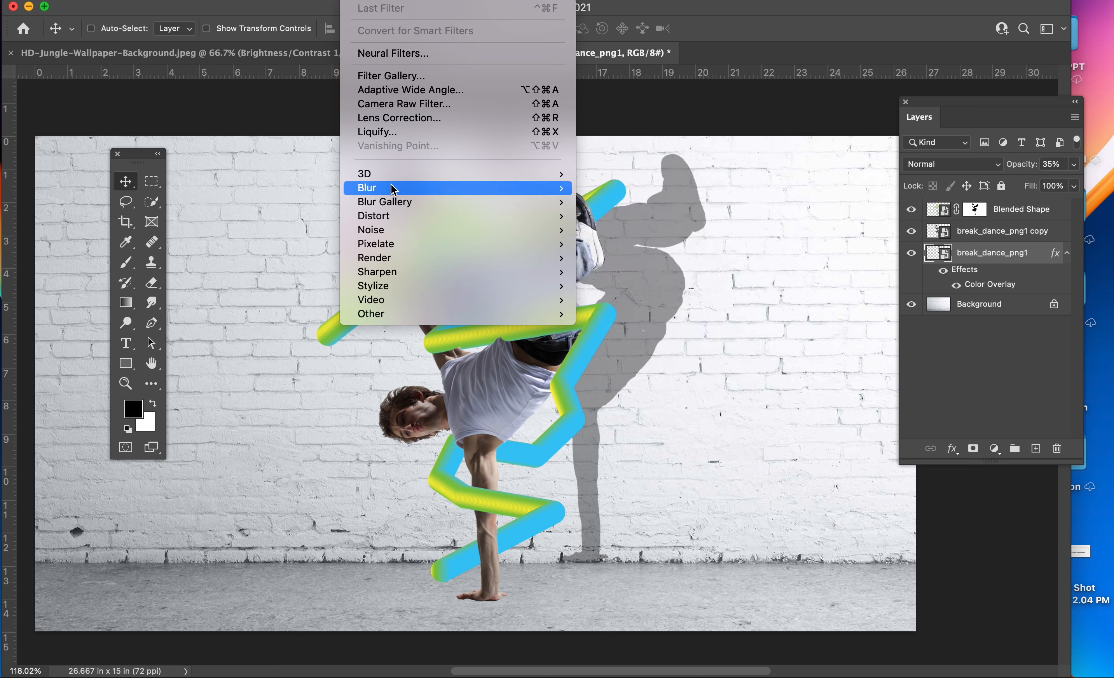
left_click(647, 247)
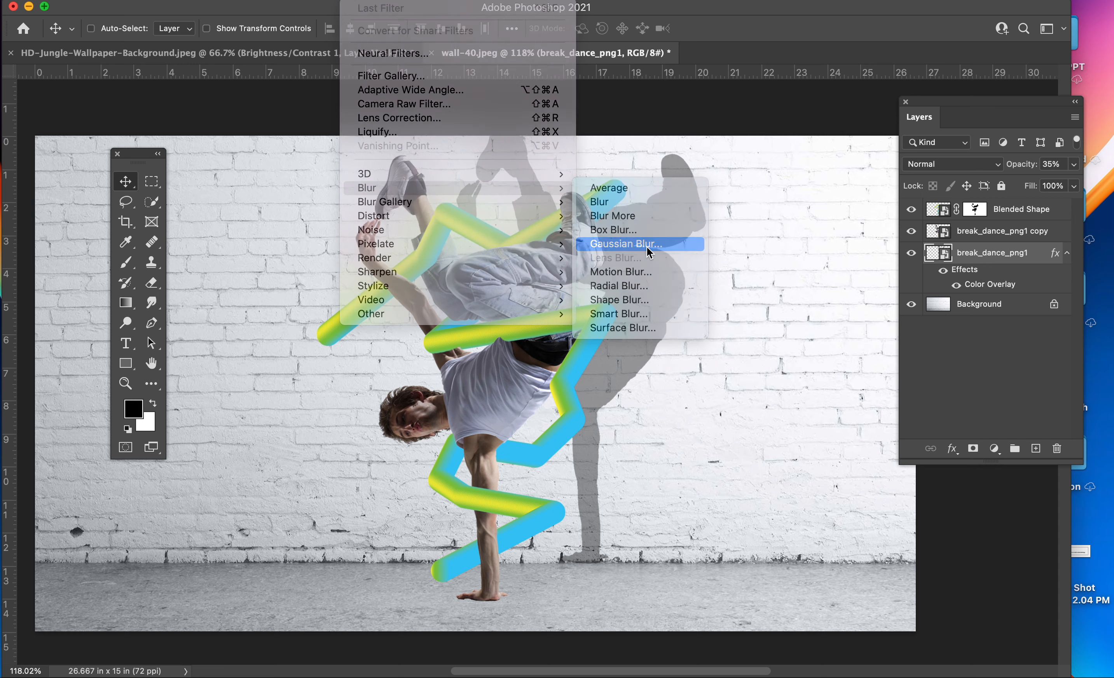
left_click_drag(480, 170, 336, 64)
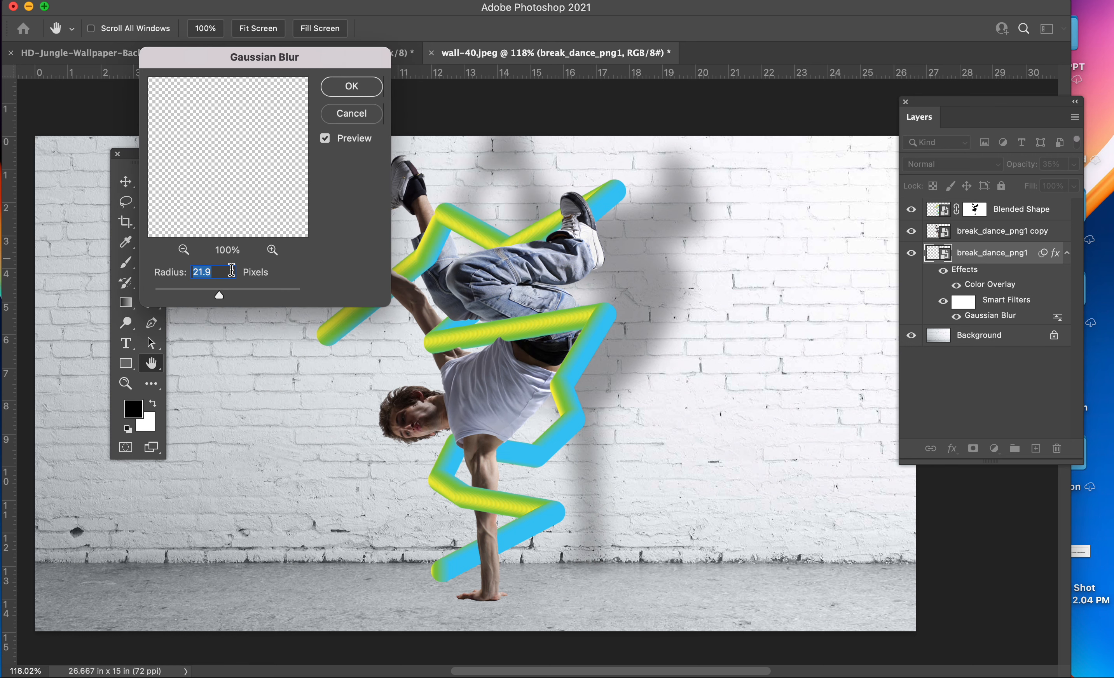
left_click(231, 292)
left_click_drag(227, 292, 223, 291)
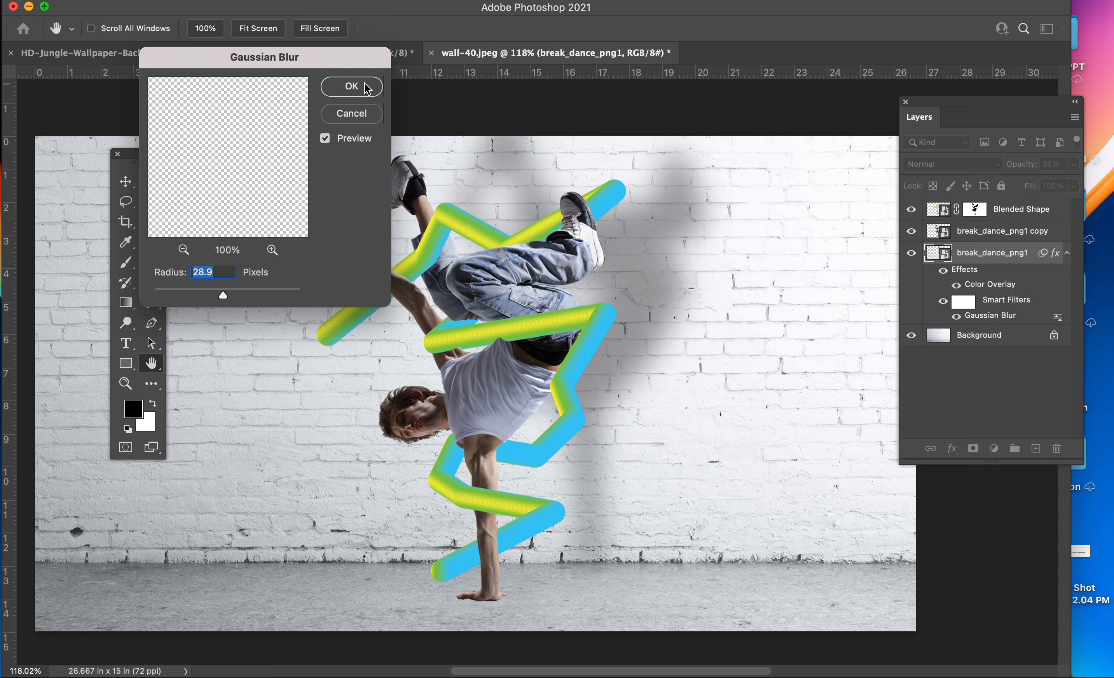
left_click(345, 91)
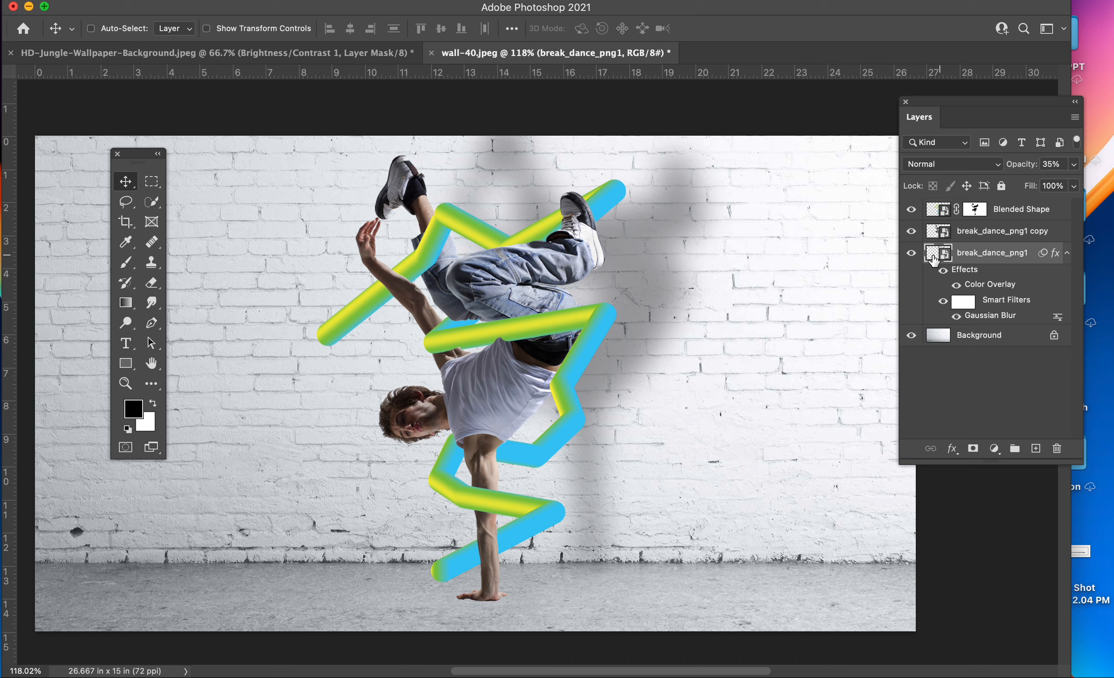
Step: Distort the shadow by pulling its upper-right corner down and outward and its upper-left corner outward, then shift it slightly upward
key("super+t")
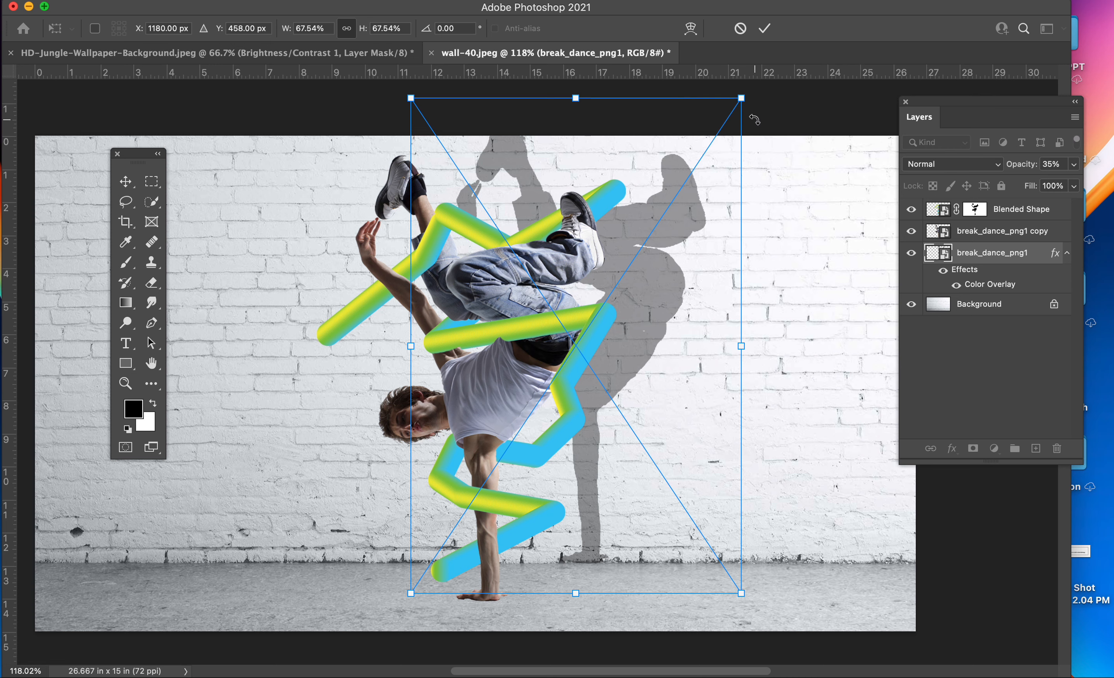
left_click_drag(743, 102, 780, 158)
left_click_drag(650, 372, 644, 367)
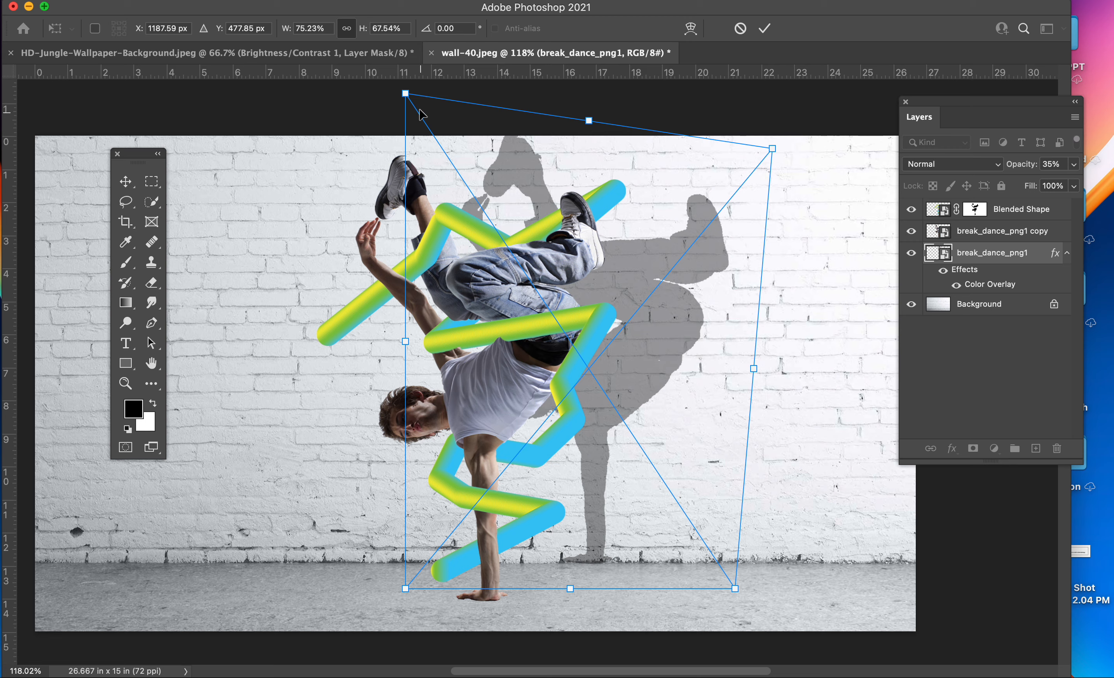
left_click_drag(406, 94, 366, 100)
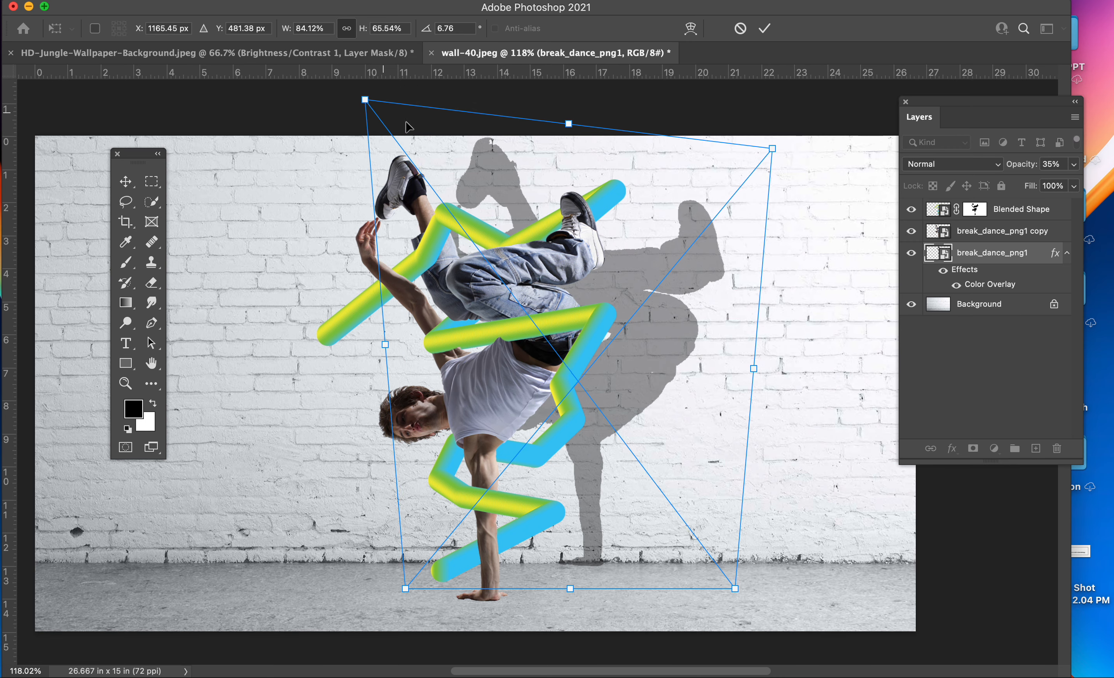
key("Return")
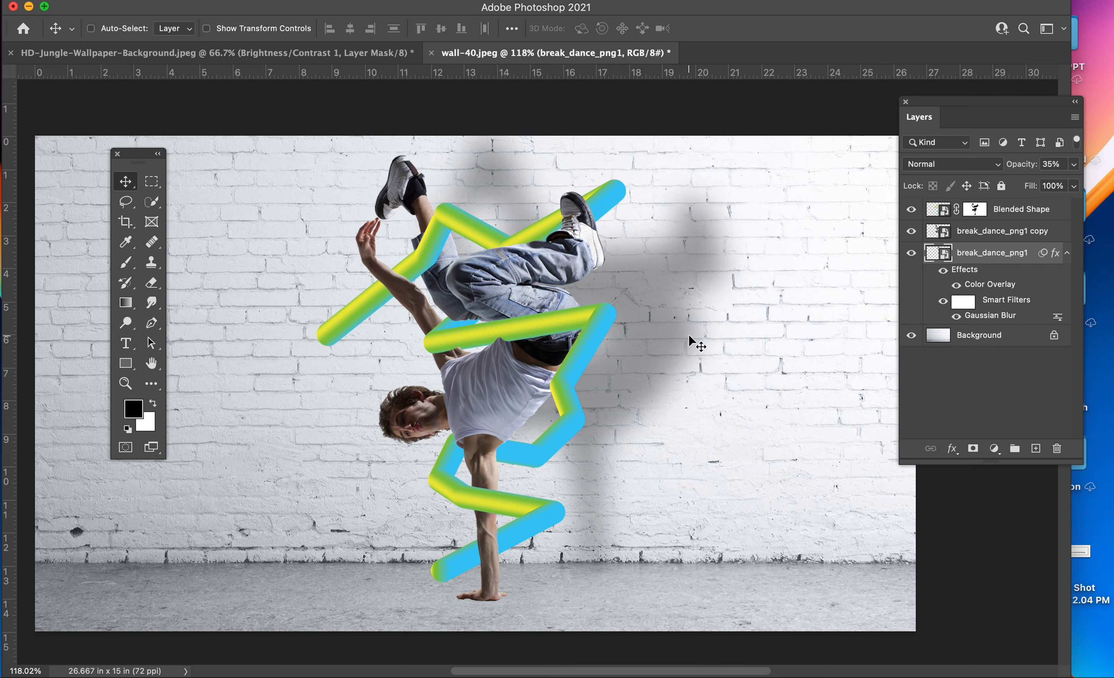
mouse_move(671, 351)
left_mouse_down()
mouse_move(644, 346)
mouse_move(676, 342)
left_mouse_up()
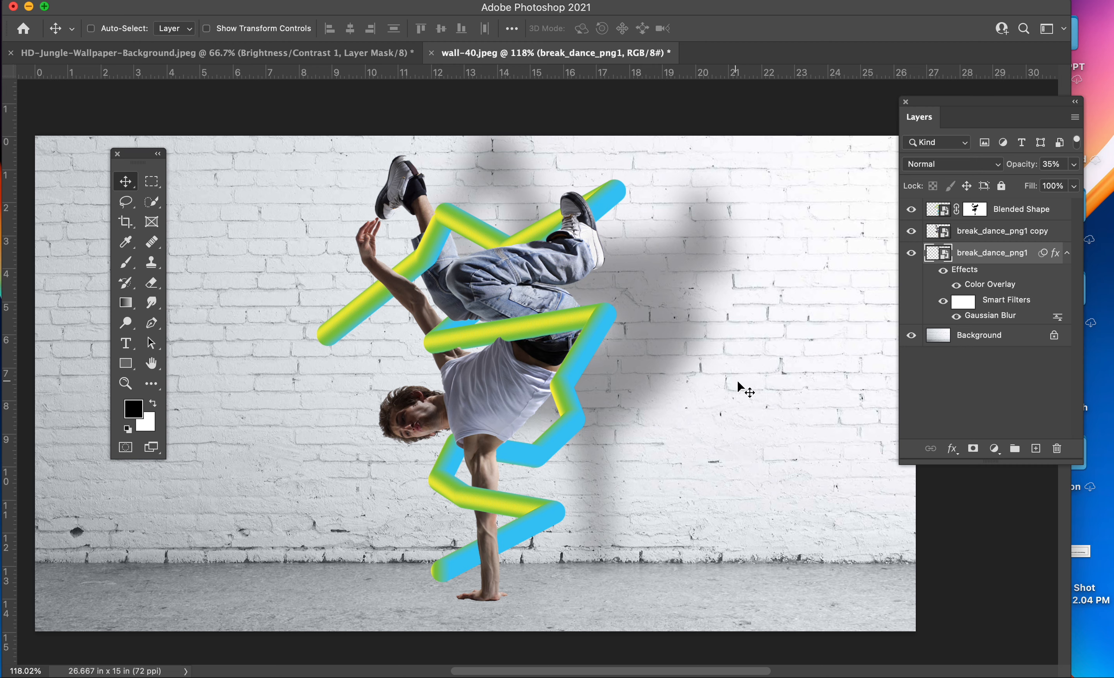
scroll(735, 397, "down", 1)
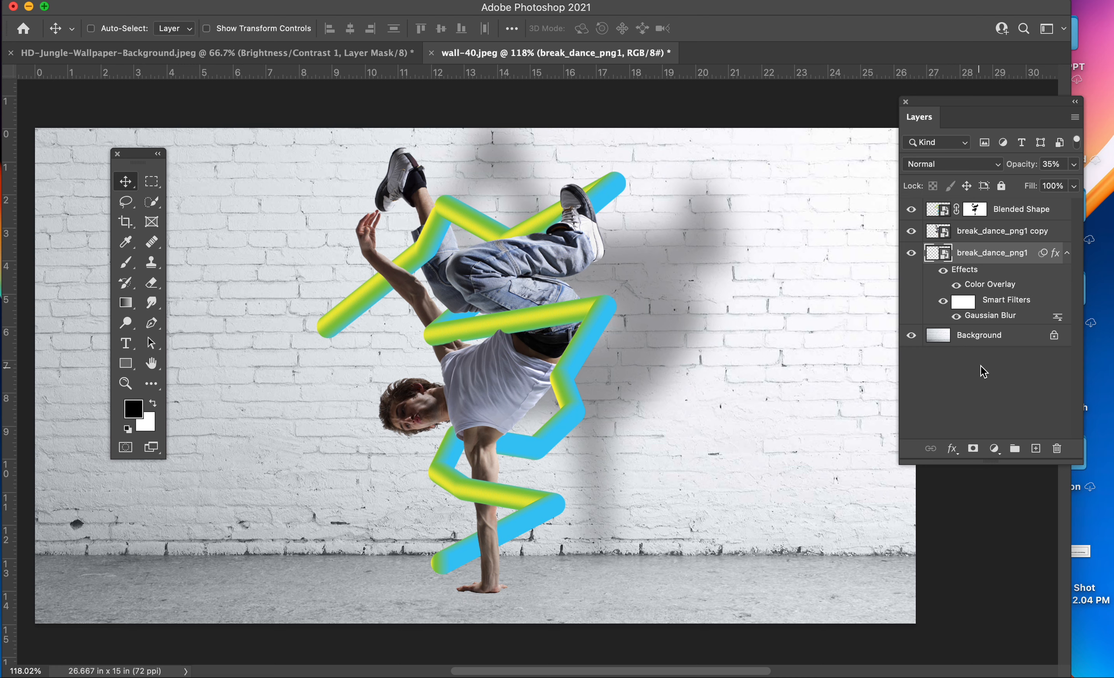
Step: Add a new empty layer directly above the Background layer and set the Brush to 9 px with 40% flow
left_click(981, 339)
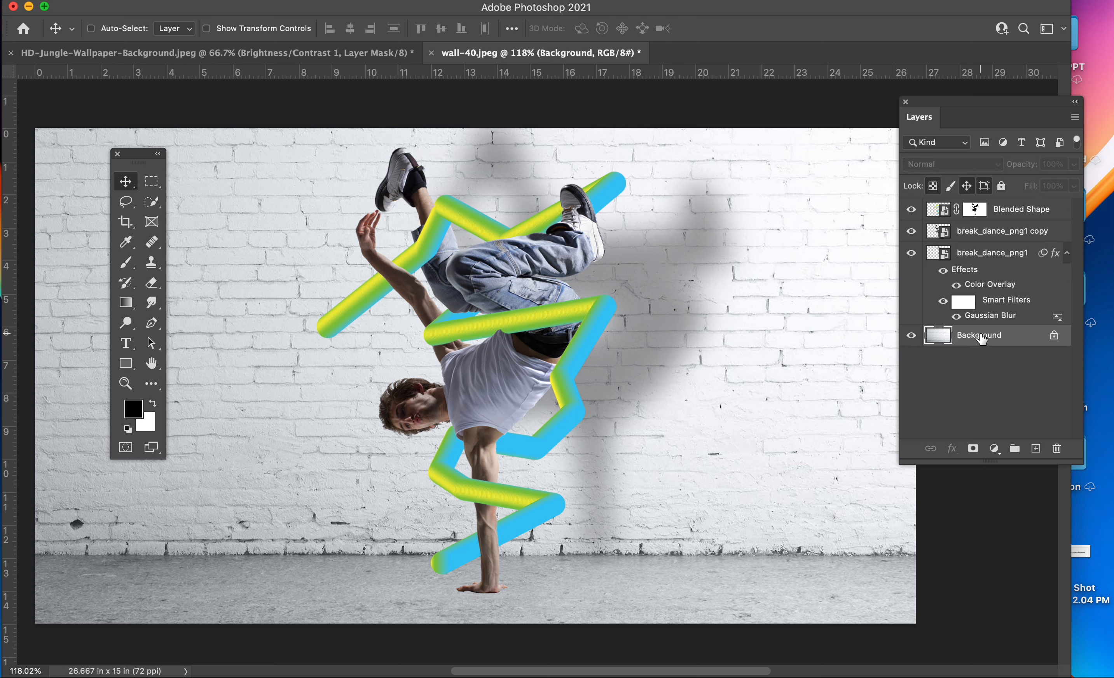
left_click(1035, 449)
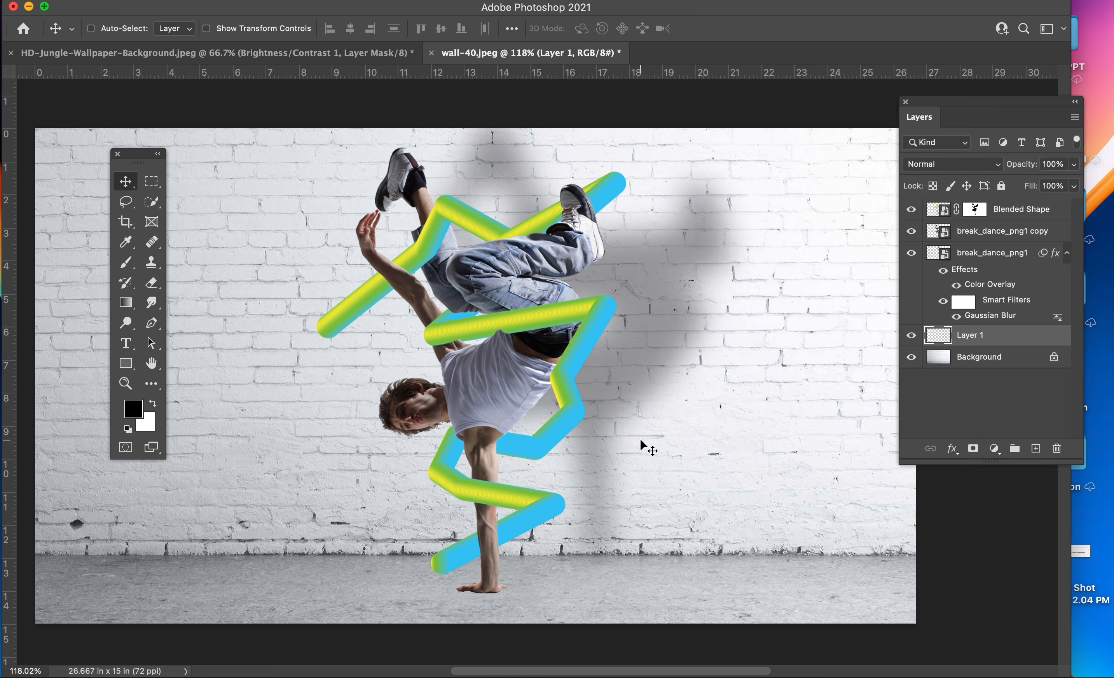
key("super+plus")
key("super+plus")
key("super+plus")
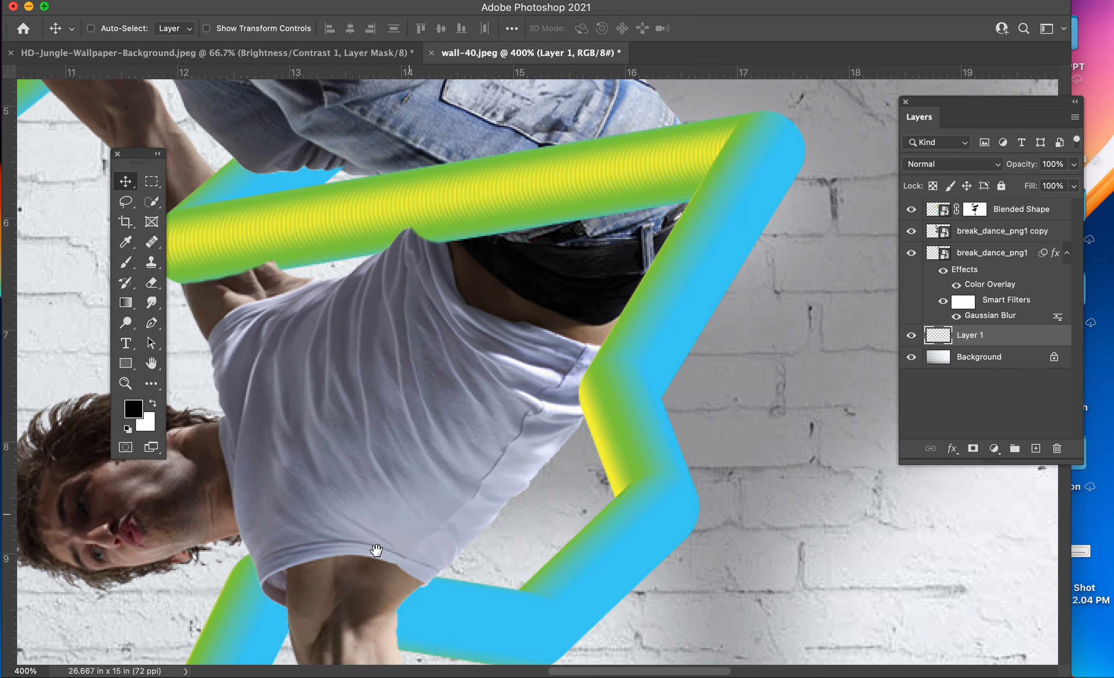
left_click_drag(374, 551, 520, 281)
left_click_drag(452, 375, 440, 430)
key("b")
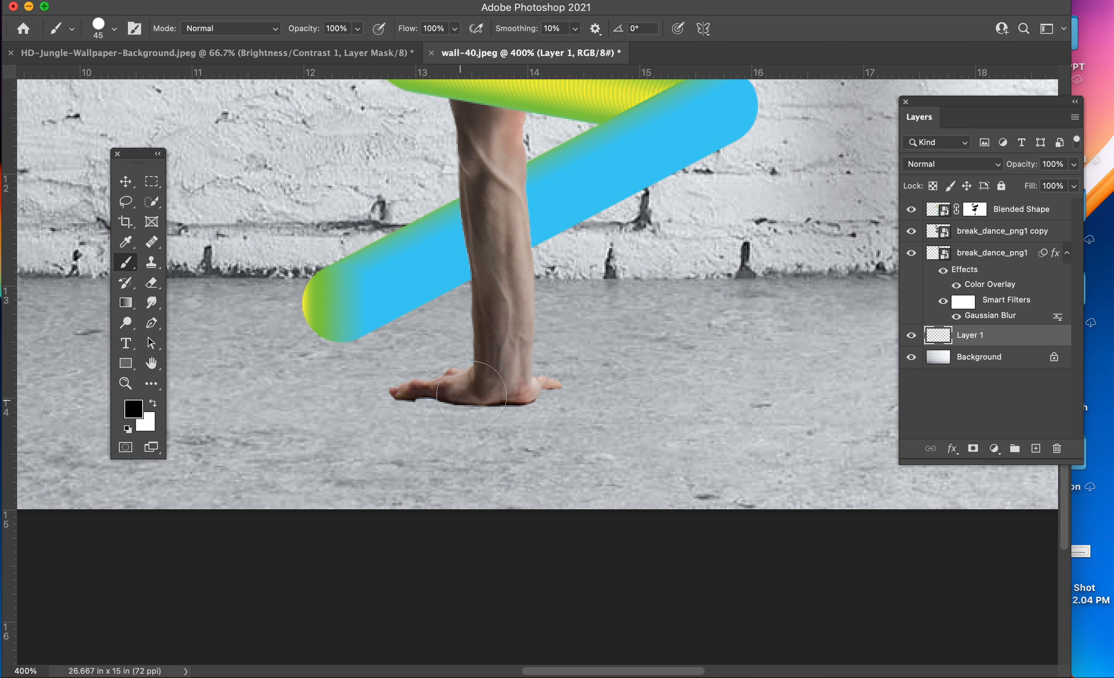
key("bracketleft")
key("bracketleft")
key("bracketleft")
key("bracketleft")
left_click(454, 28)
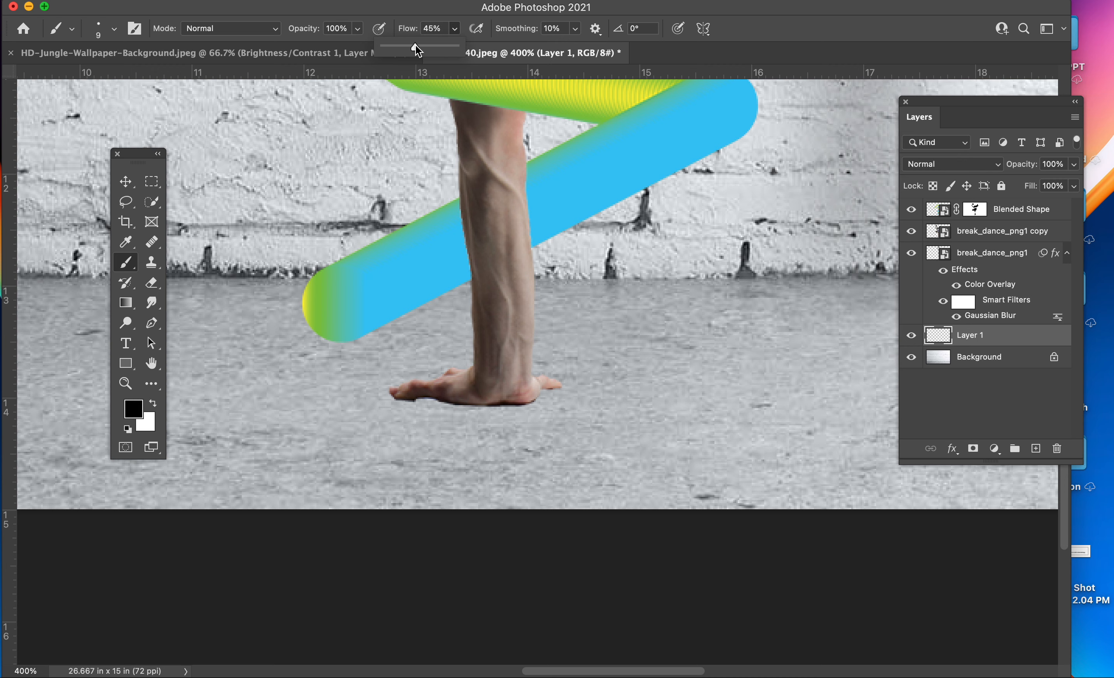
left_click_drag(413, 45, 415, 16)
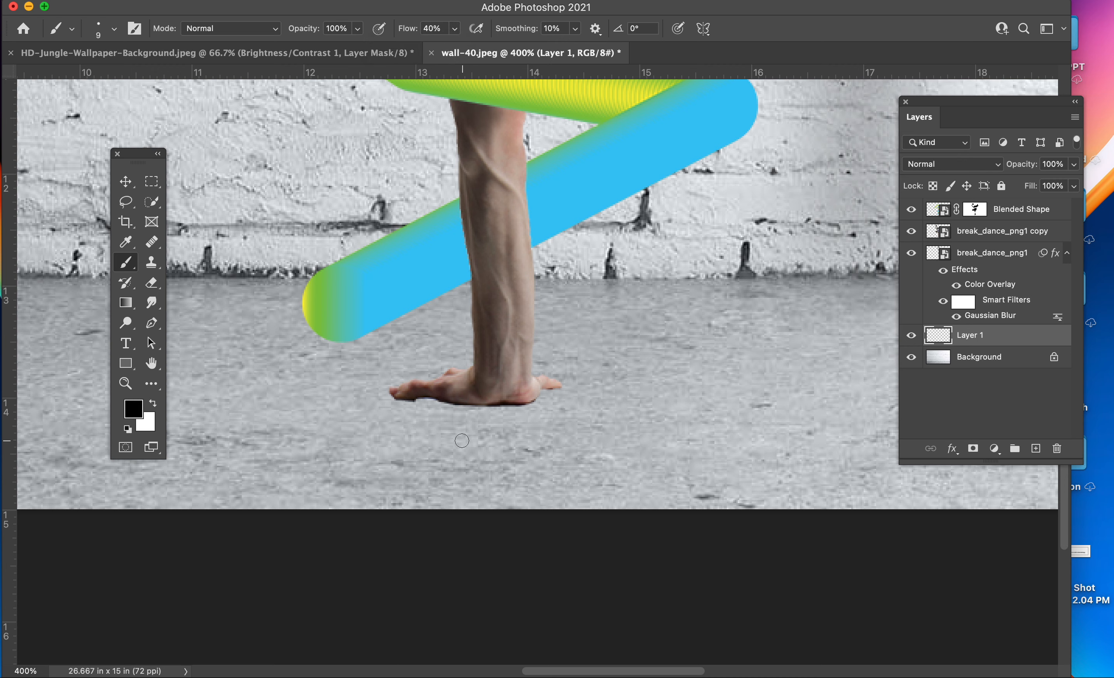
Step: Paint a thin black contact shadow on Layer 1 along the underside of the dancer's supporting hand
mouse_move(406, 397)
left_mouse_down()
mouse_move(510, 401)
mouse_move(553, 388)
left_mouse_up()
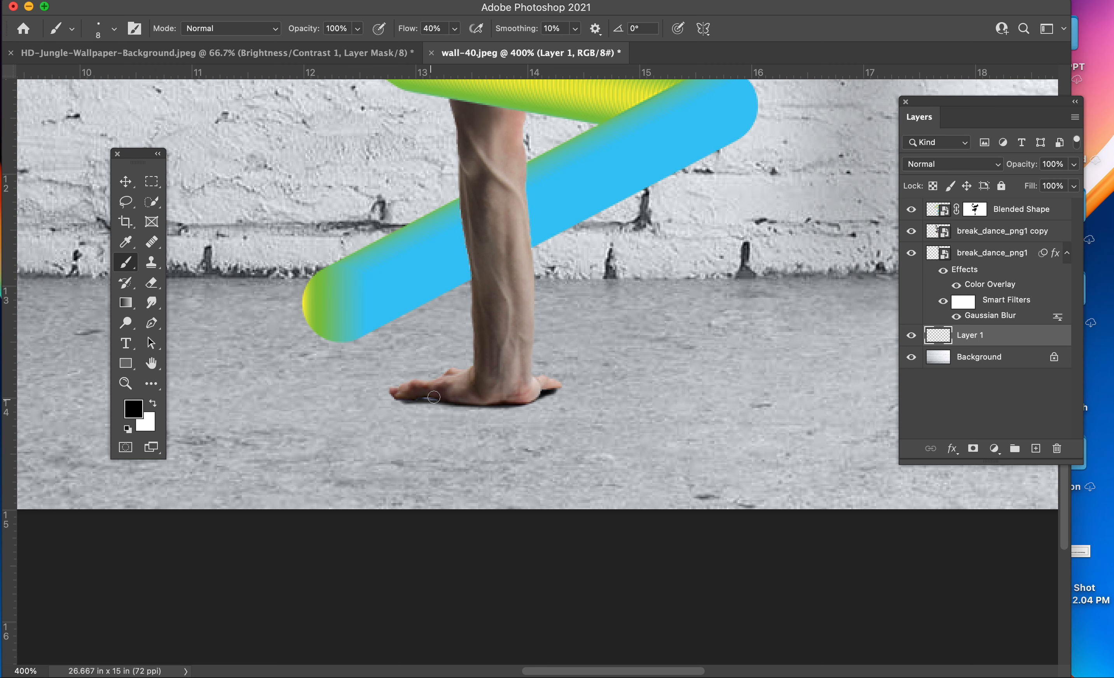
mouse_move(411, 394)
left_mouse_down()
mouse_move(398, 396)
mouse_move(535, 395)
left_mouse_up()
left_click_drag(541, 397, 541, 394)
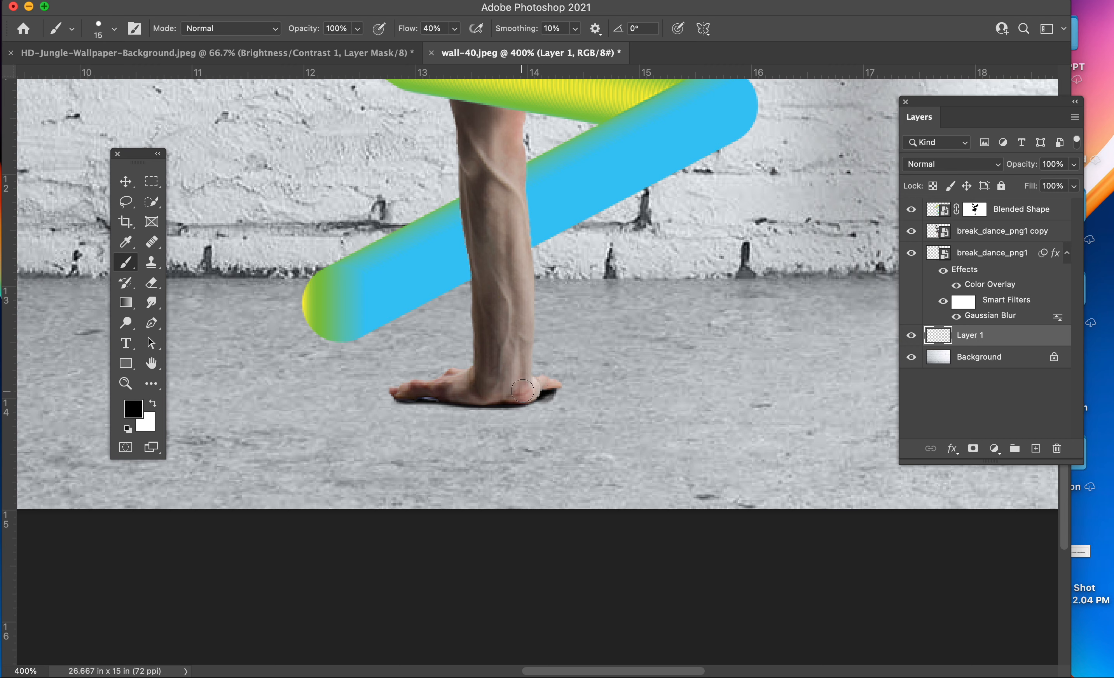
Step: Lower the 15 px brush's hardness and paint over the contact shadow beneath the hand with soft edges
right_click(528, 392)
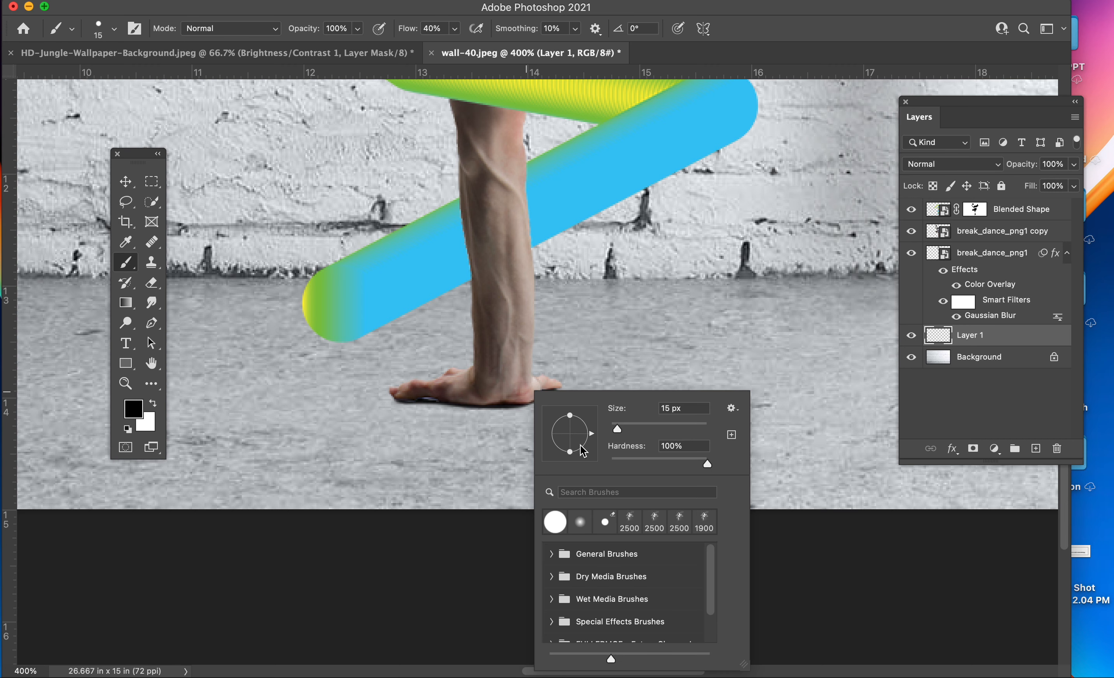
left_click_drag(667, 458, 587, 456)
left_click(595, 26)
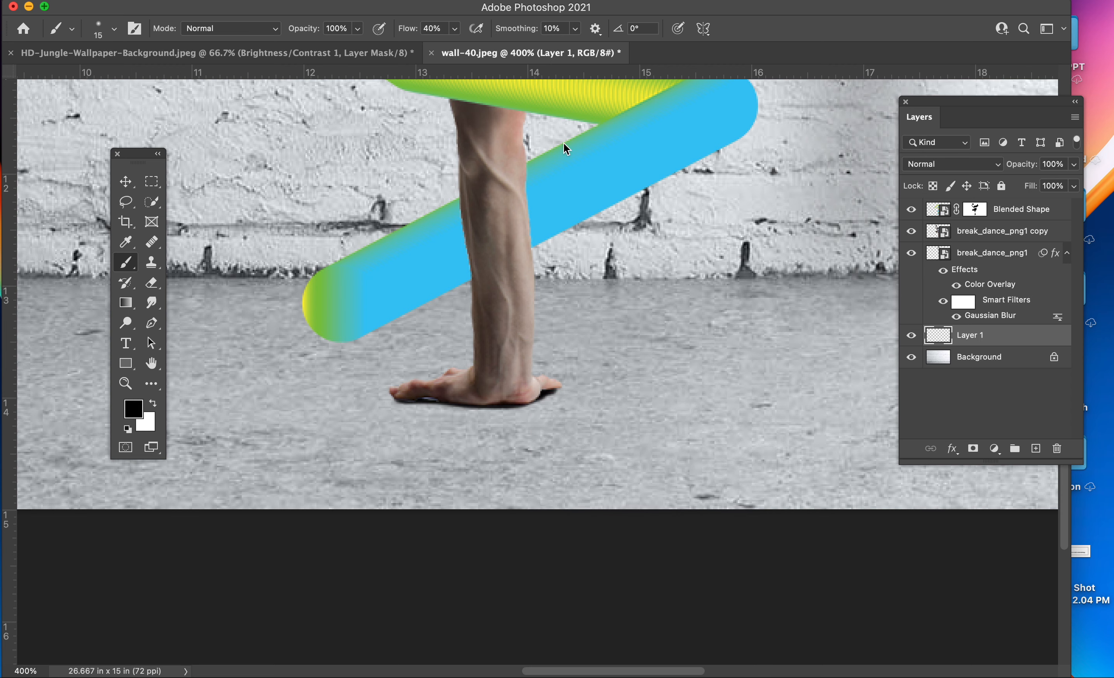
left_click_drag(415, 399, 551, 393)
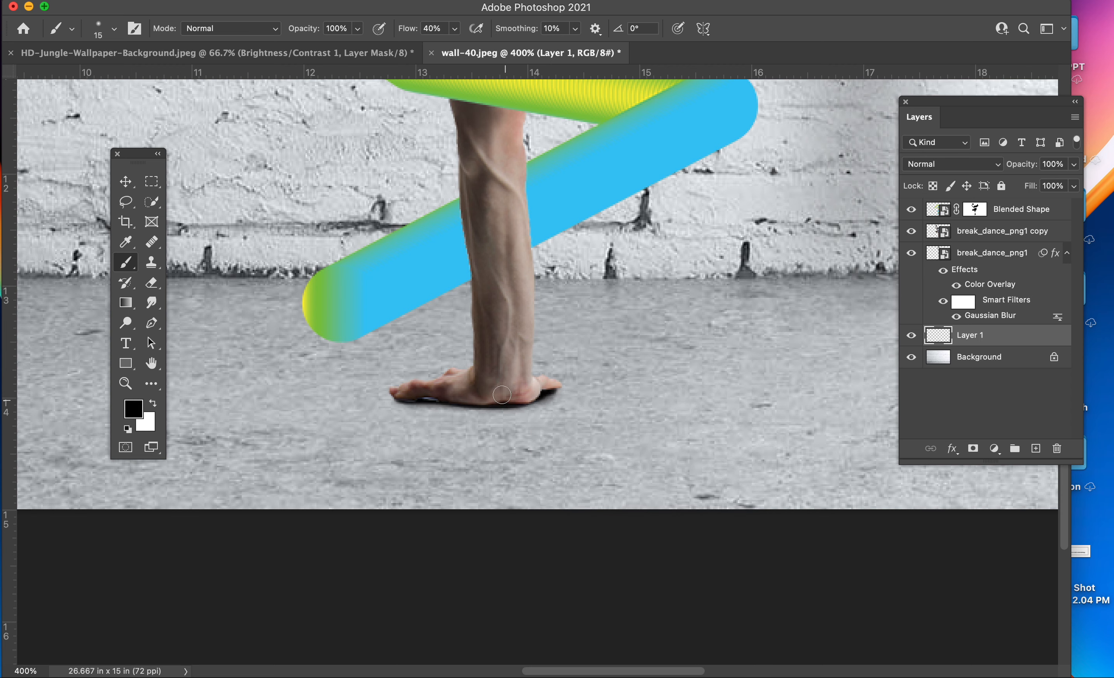
Step: Add a new layer above Layer 1 and outline a slanted Polygonal Lasso selection from the hand to the base of the wall
left_click(1036, 449)
left_click_drag(770, 346, 657, 389)
left_click(126, 201)
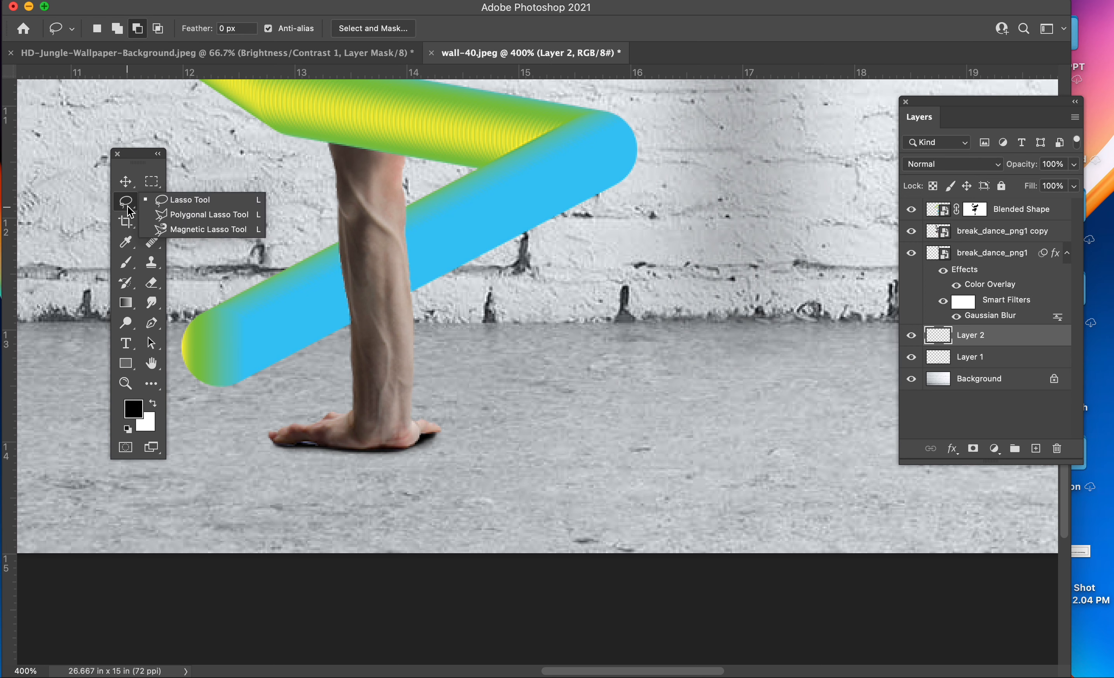
left_click(165, 216)
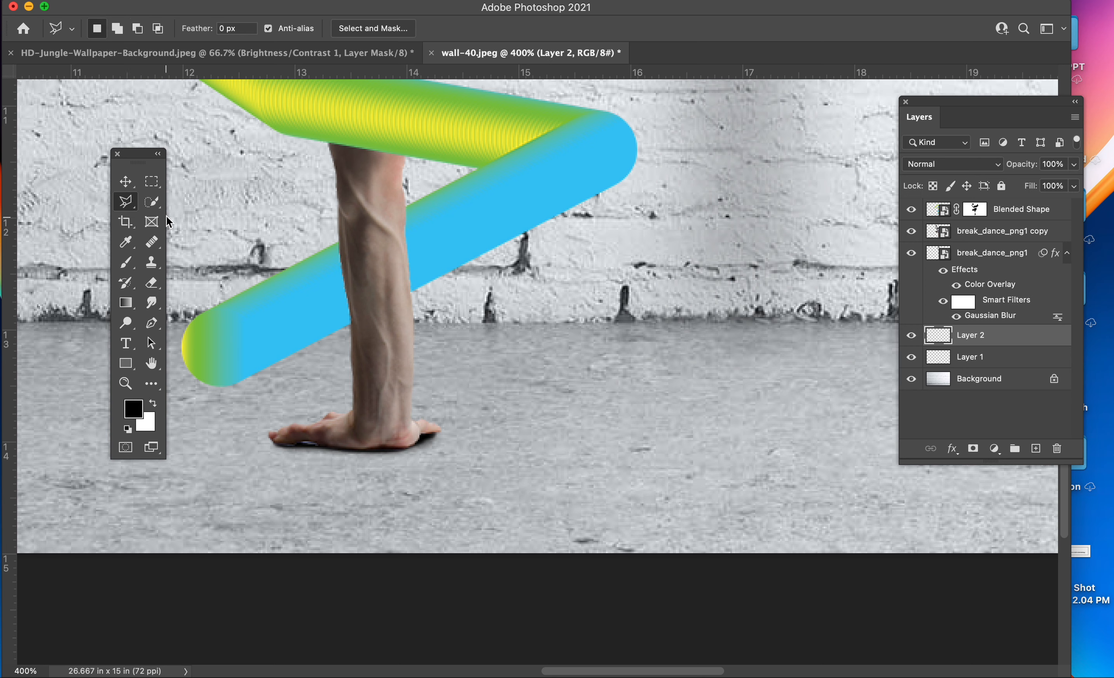
left_click(402, 443)
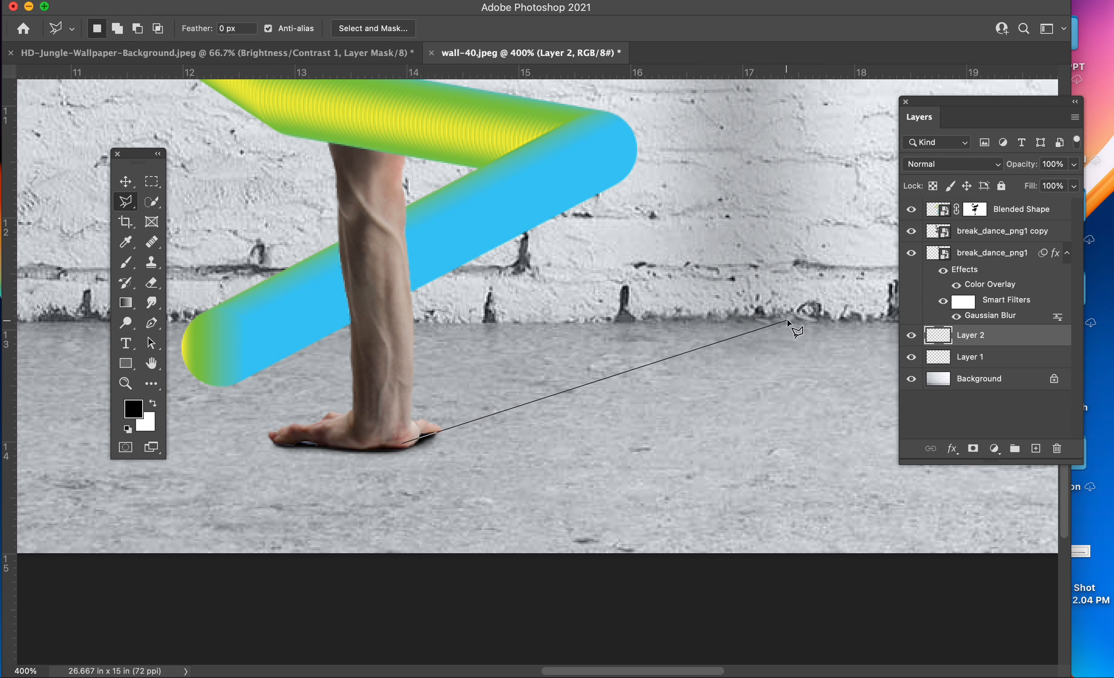
left_click(797, 321)
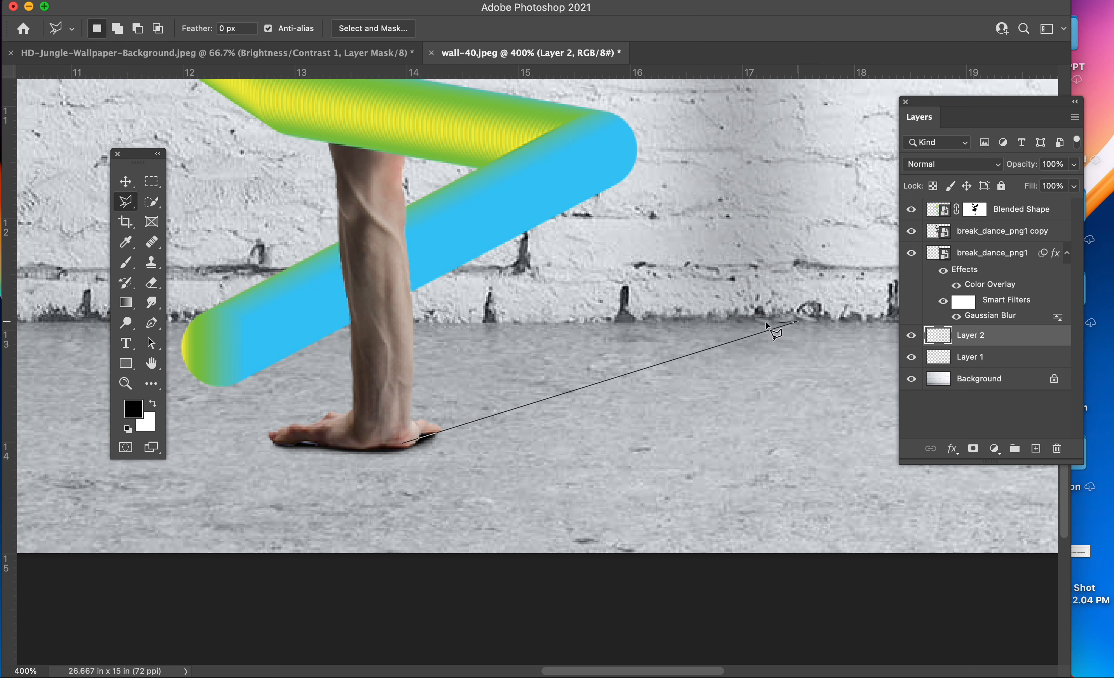
left_click(667, 322)
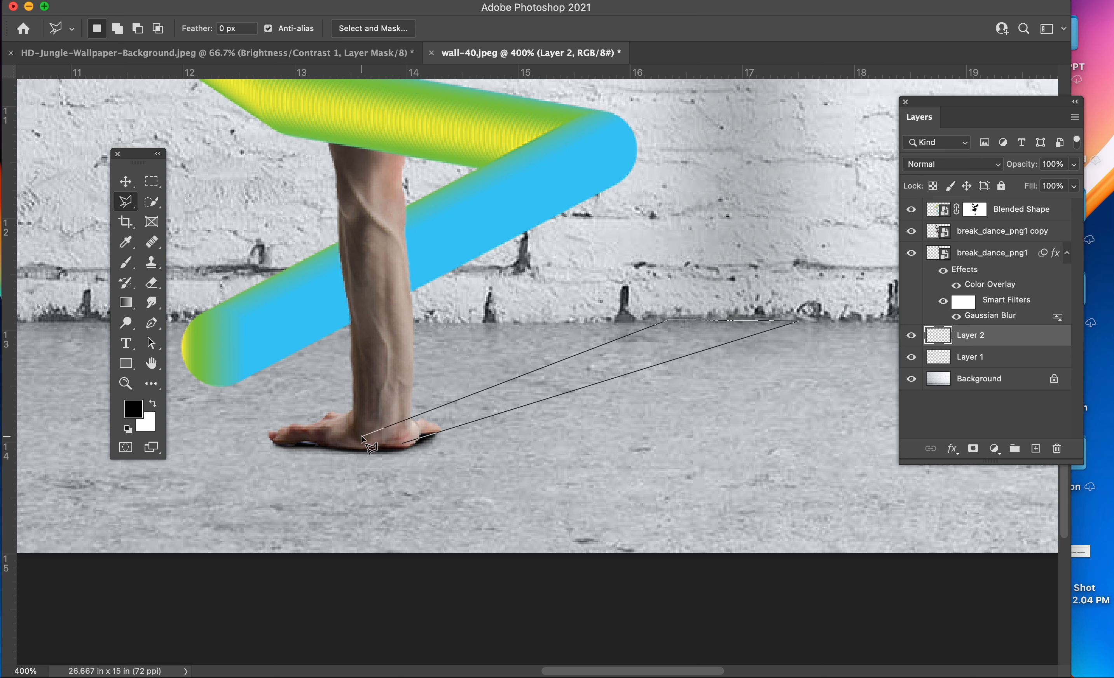
key("Return")
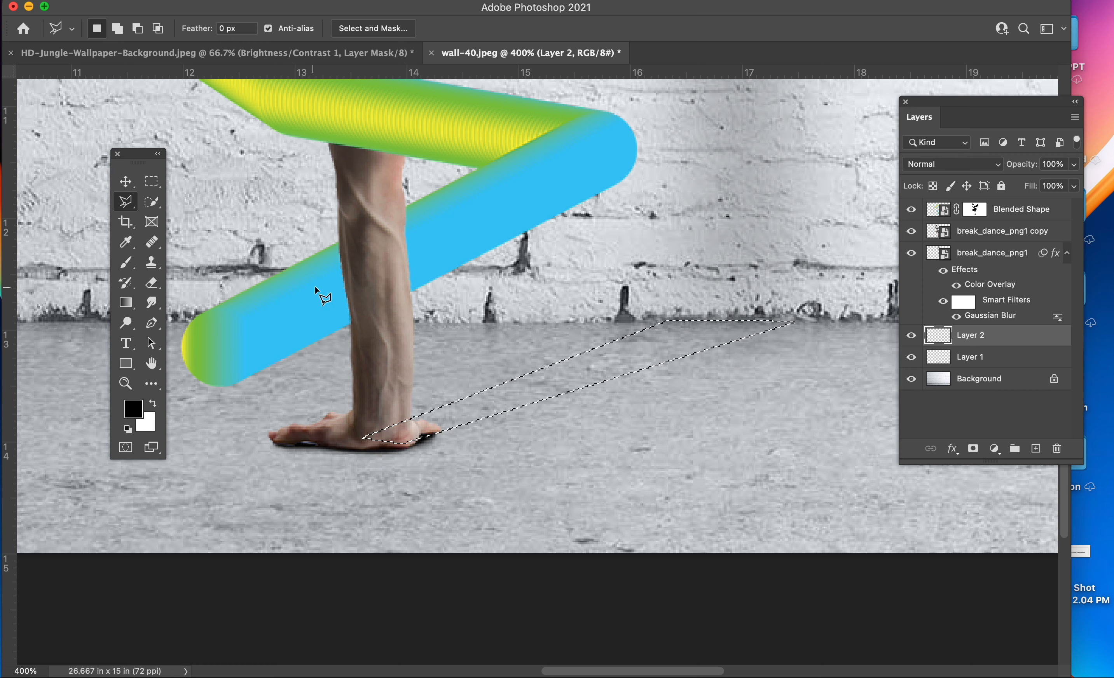
Step: Fill the floor shadow selection on Layer 2 with black using an 80 px brush at 40% flow, and deselect it
key("b")
key("bracketright")
key("bracketright")
key("bracketright")
key("bracketright")
key("bracketright")
key("bracketright")
key("bracketright")
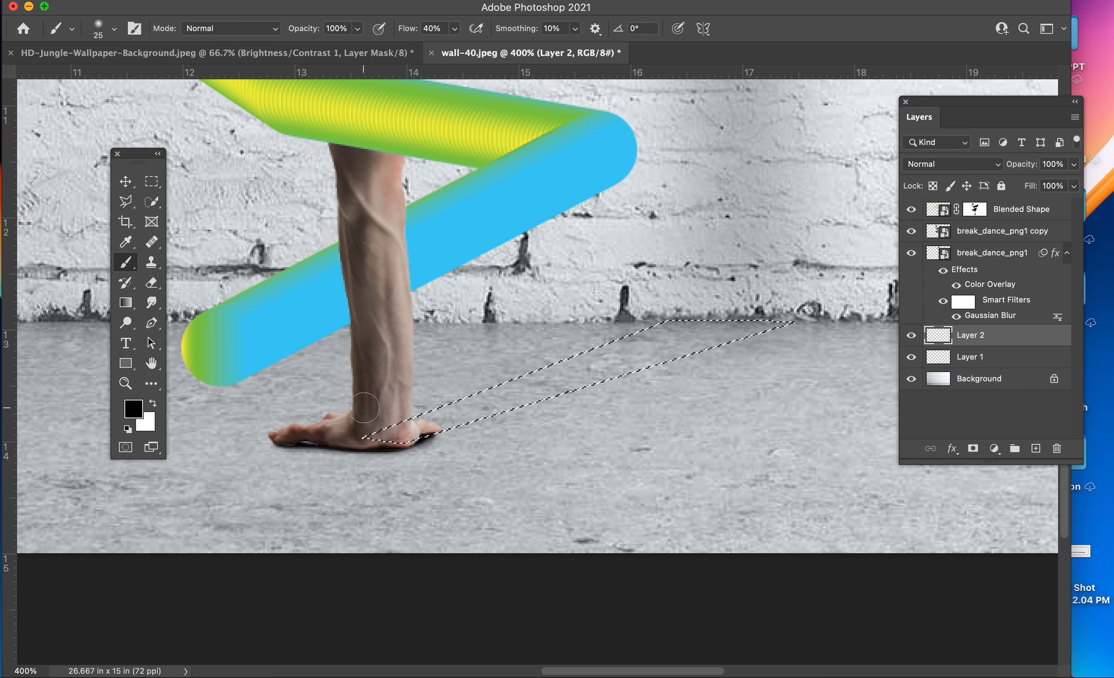
key("bracketright")
key("bracketright")
key("bracketright")
left_click_drag(401, 418, 785, 325)
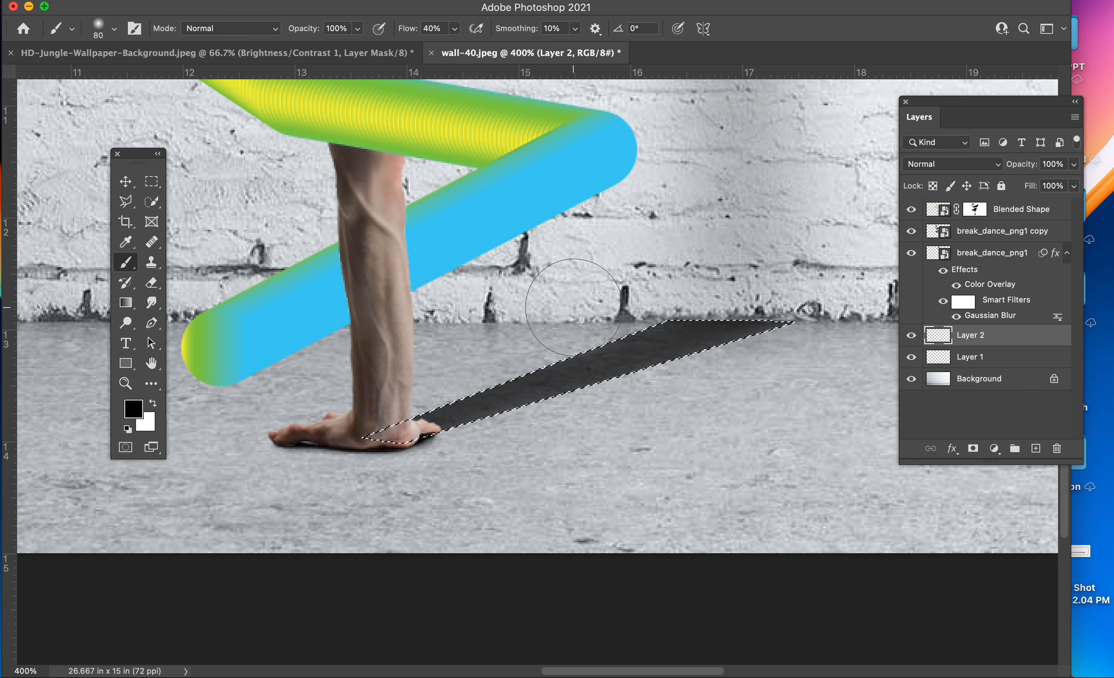
key("super+d")
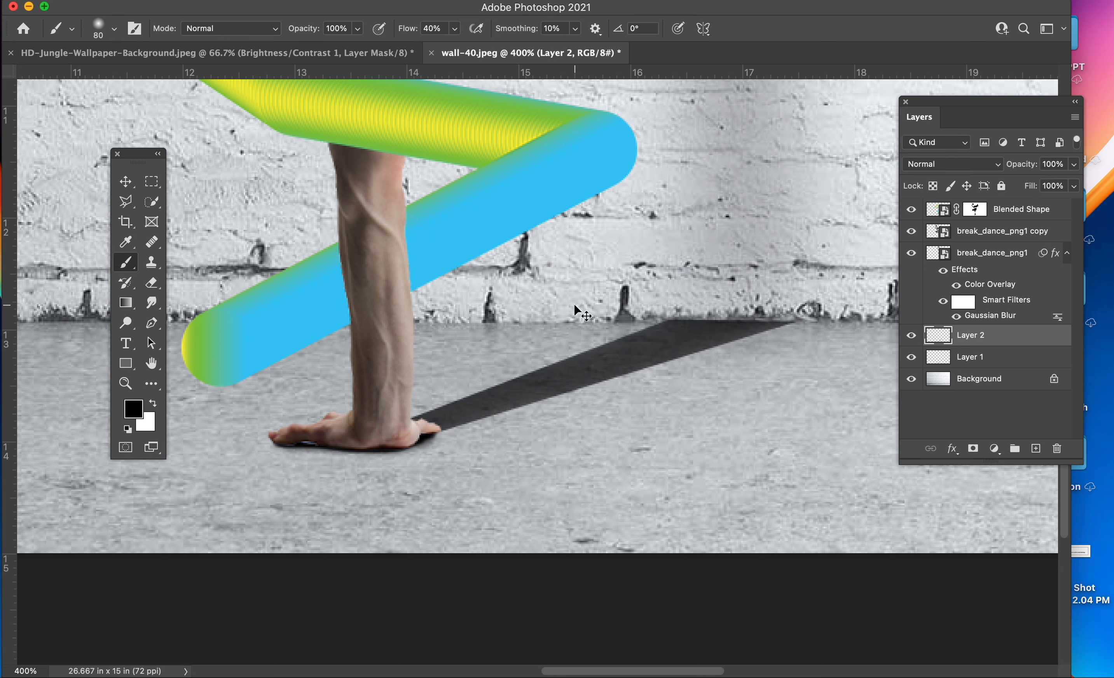
Step: Convert the floor shadow layer, Layer 2, to a Smart Object and lower its opacity to 34%
key("v")
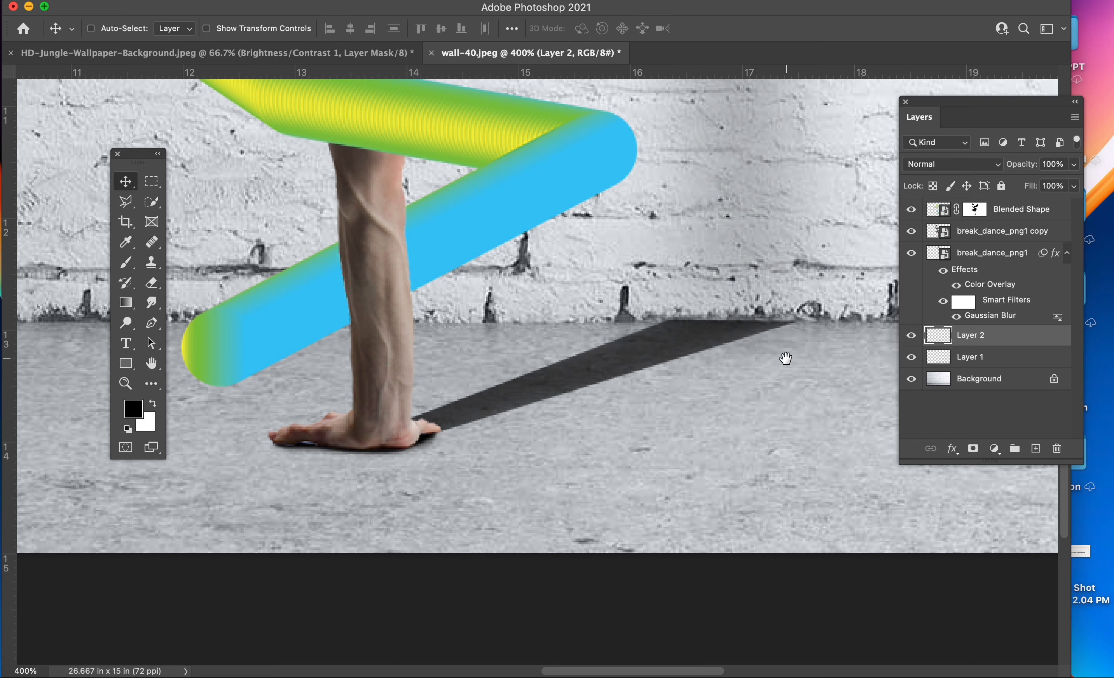
left_click_drag(785, 358, 682, 440)
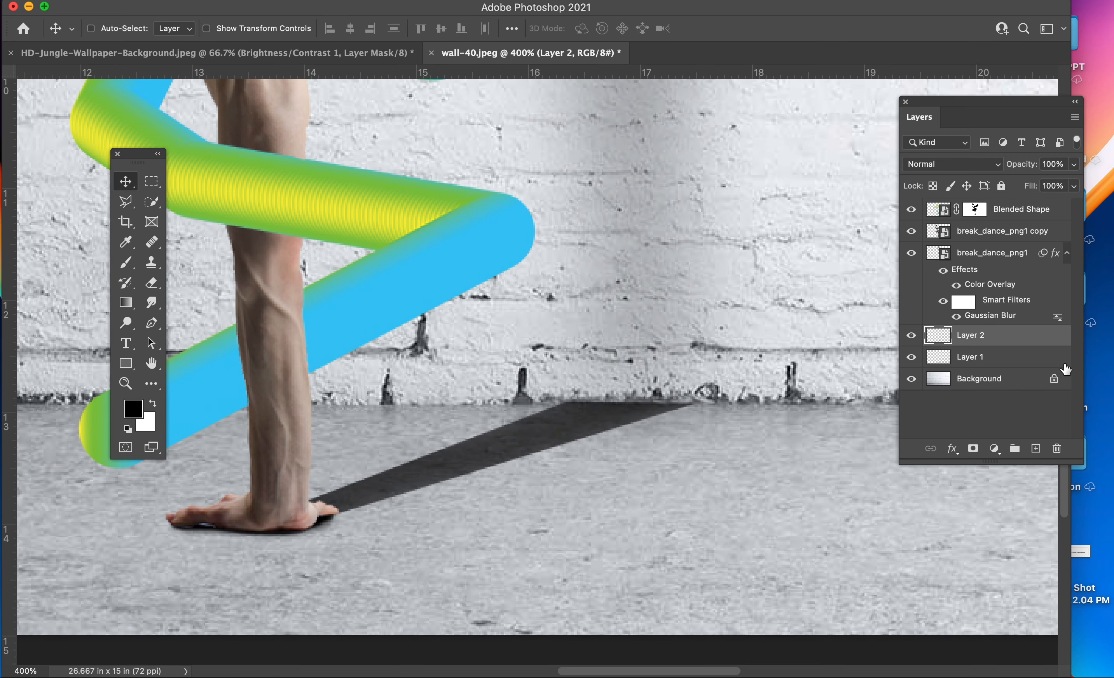
right_click(1024, 336)
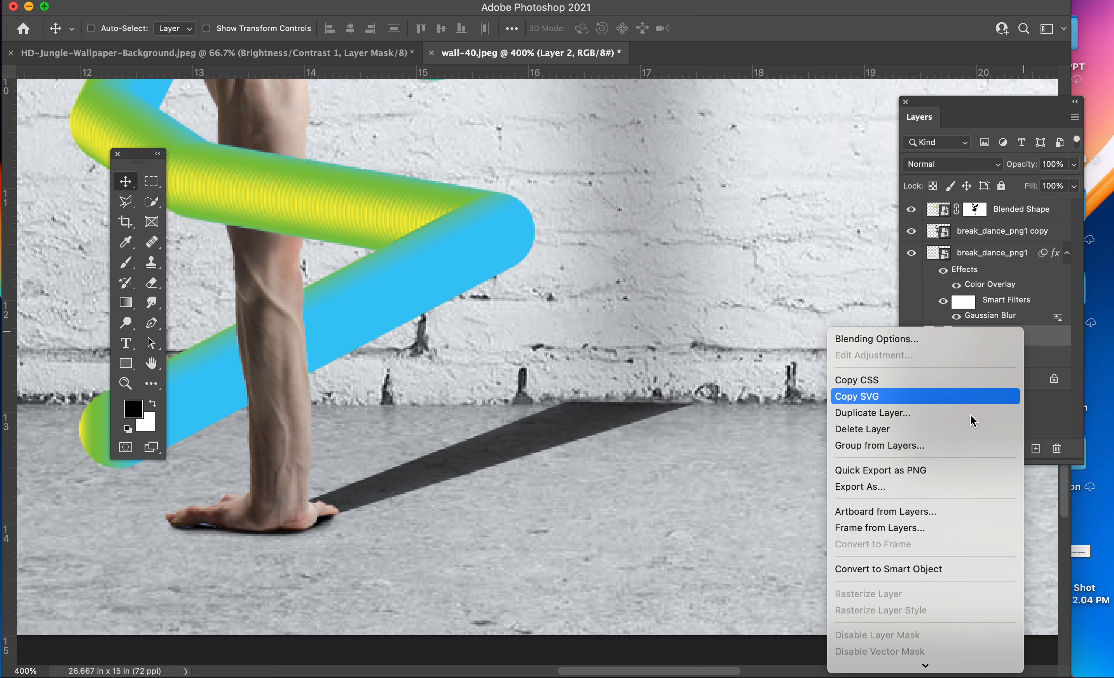
left_click(950, 570)
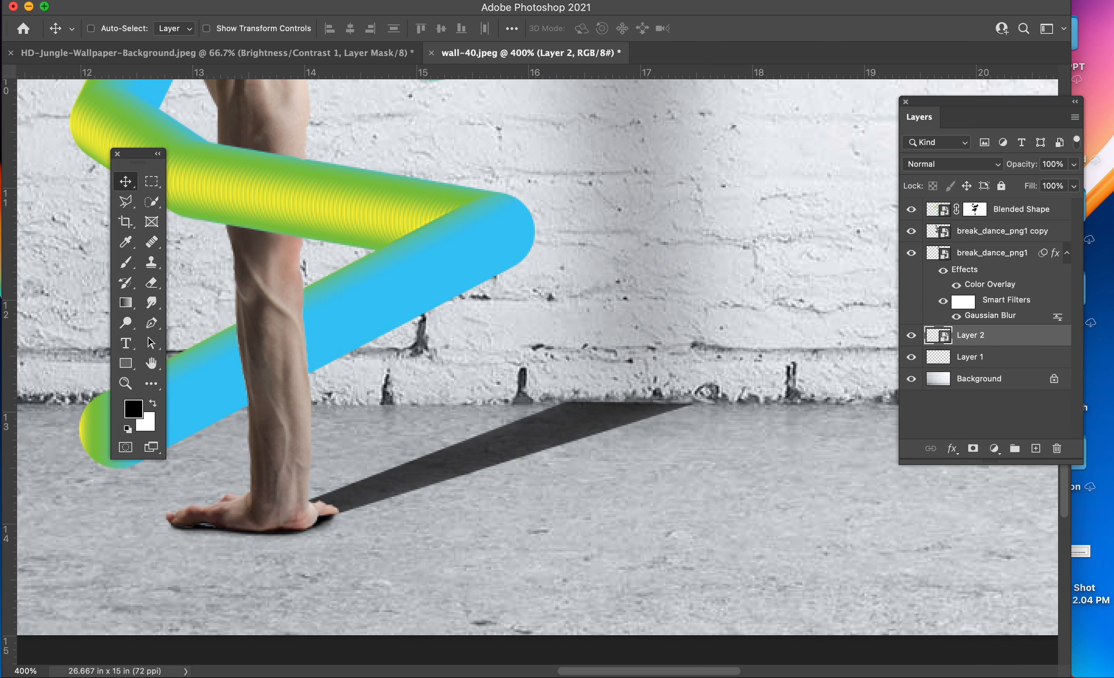
left_click_drag(1075, 163, 1040, 182)
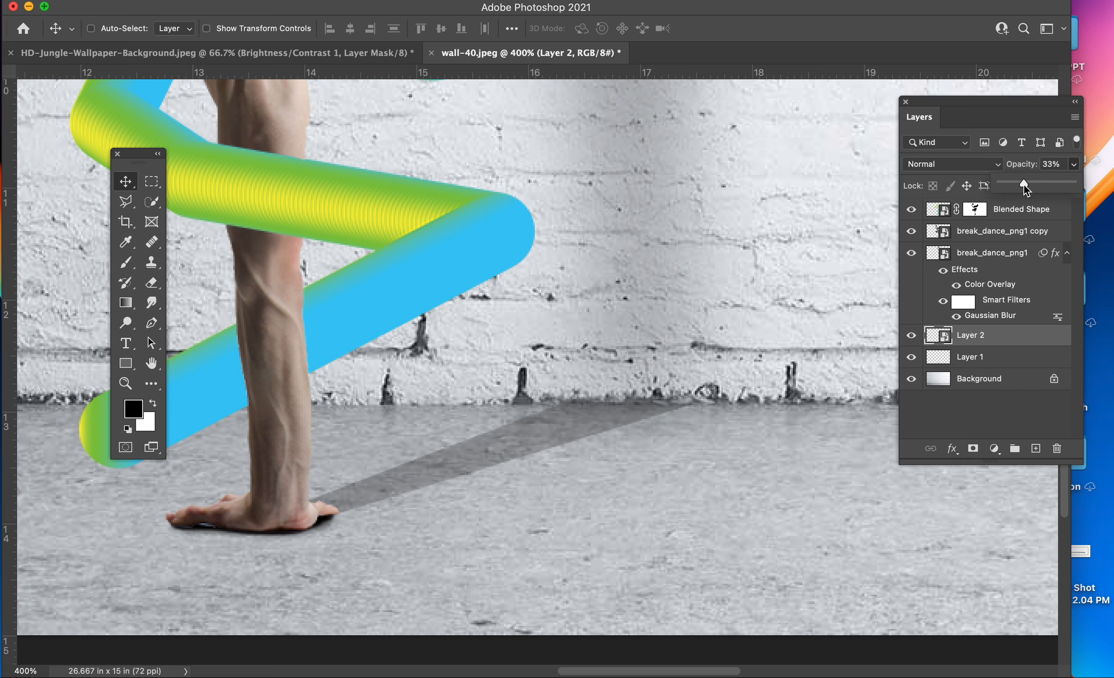
Step: Apply a Gaussian Blur with a 4.3 px radius to the floor shadow and shift it slightly away from the hand
left_click(408, 2)
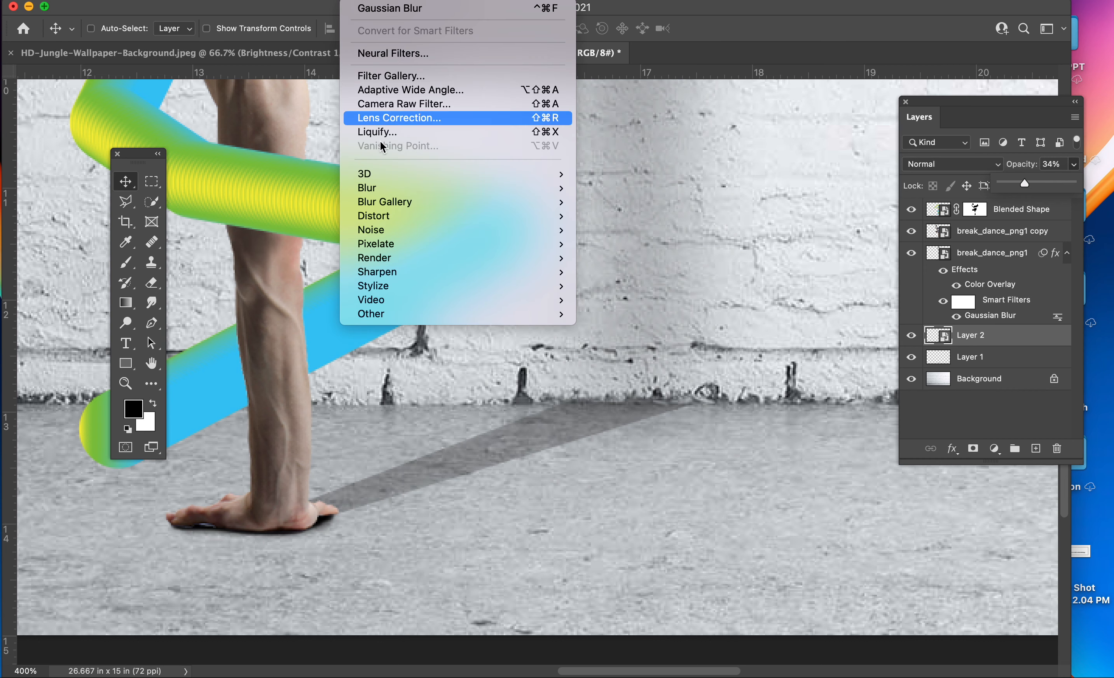
mouse_move(393, 188)
left_click(651, 246)
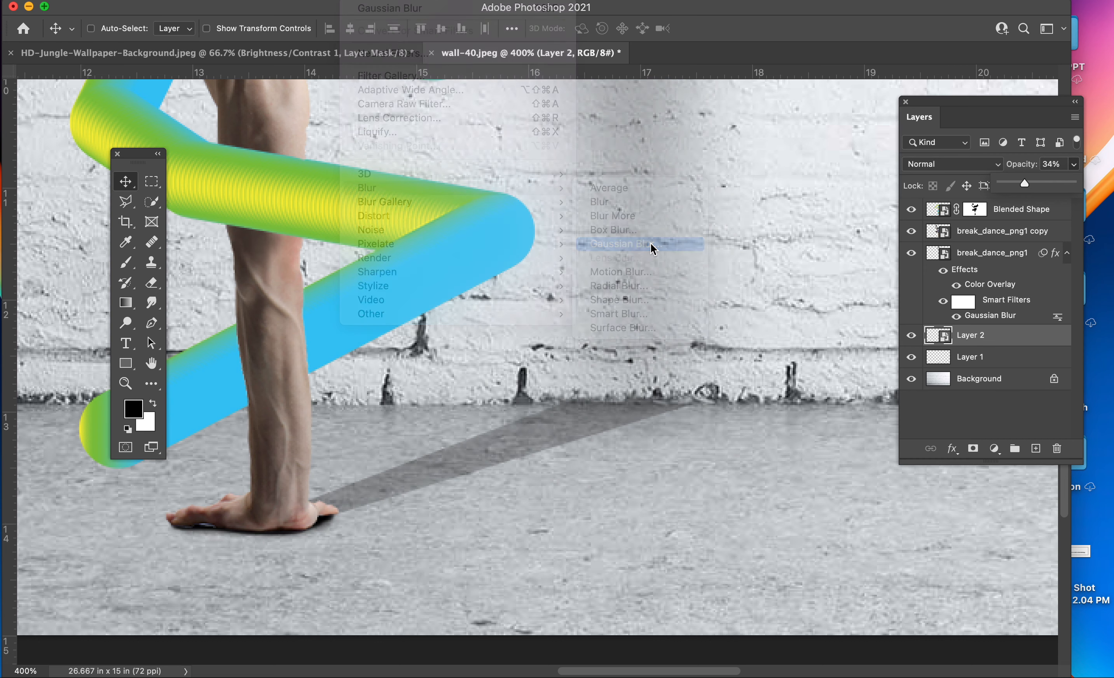
left_click_drag(213, 283, 189, 289)
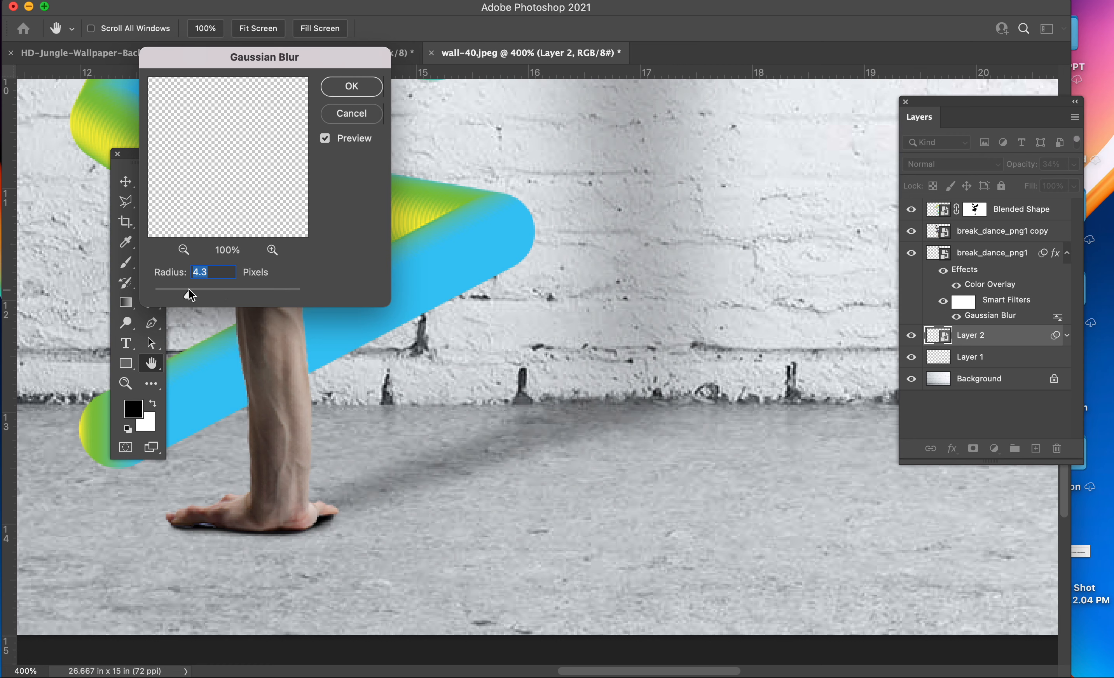
left_click(352, 86)
left_click_drag(495, 427, 516, 439)
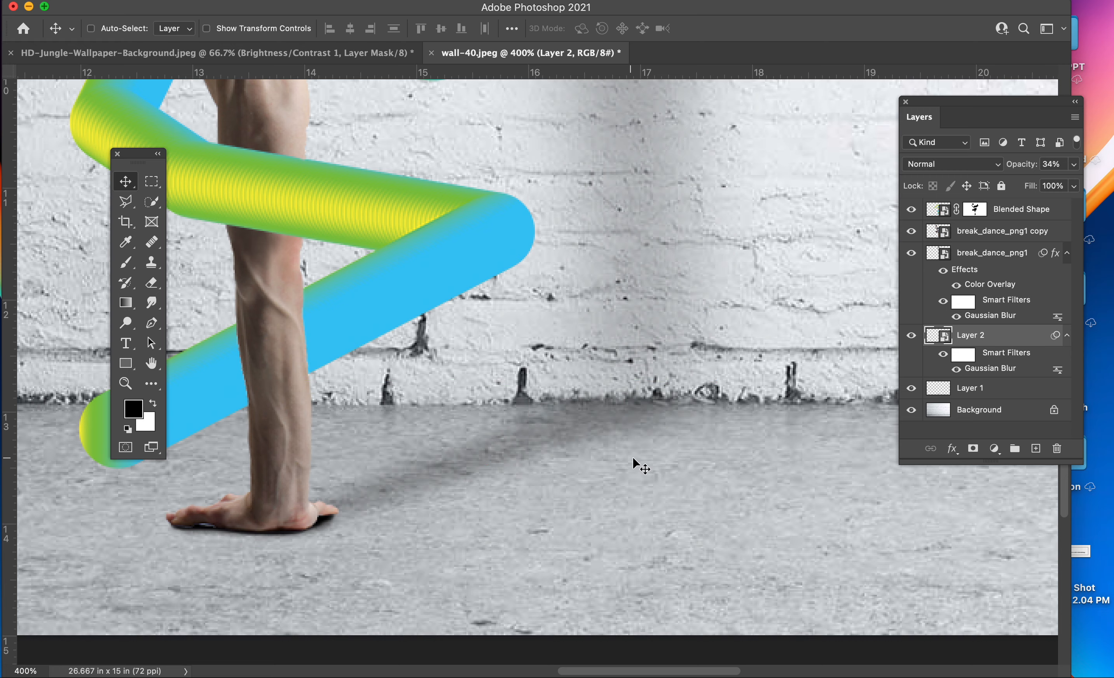
Step: Examine the whole composition and the dancer's wall and floor shadows at full view and at 200% zoom
key("super+minus")
key("super+minus")
key("super+0")
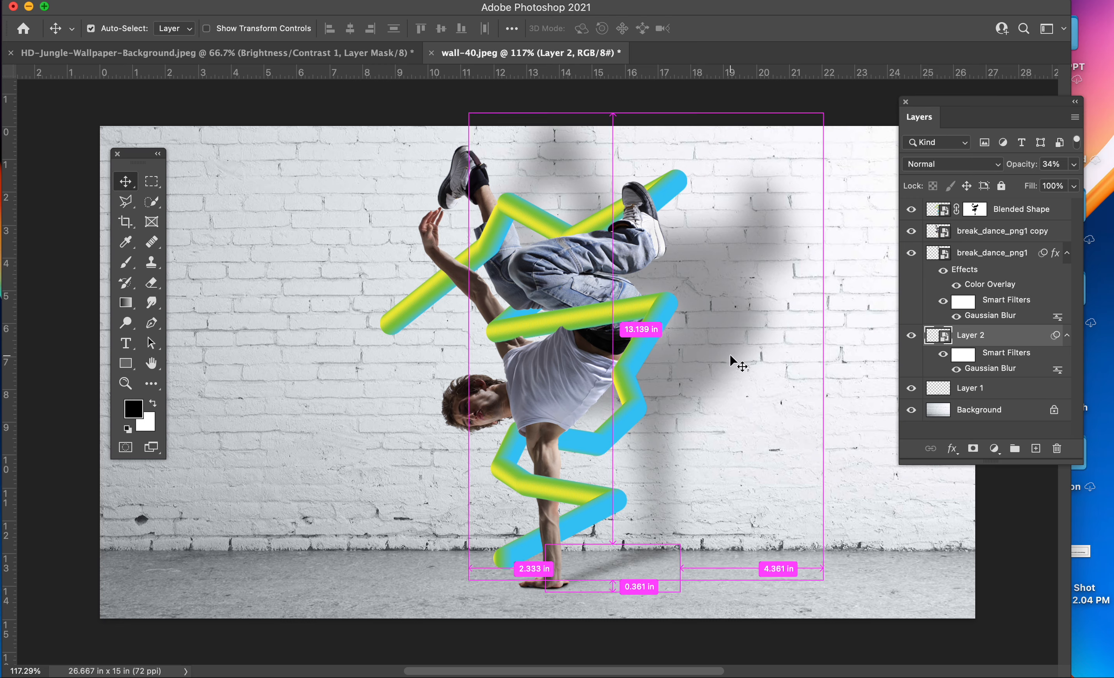
key("super+equal")
key("super+equal")
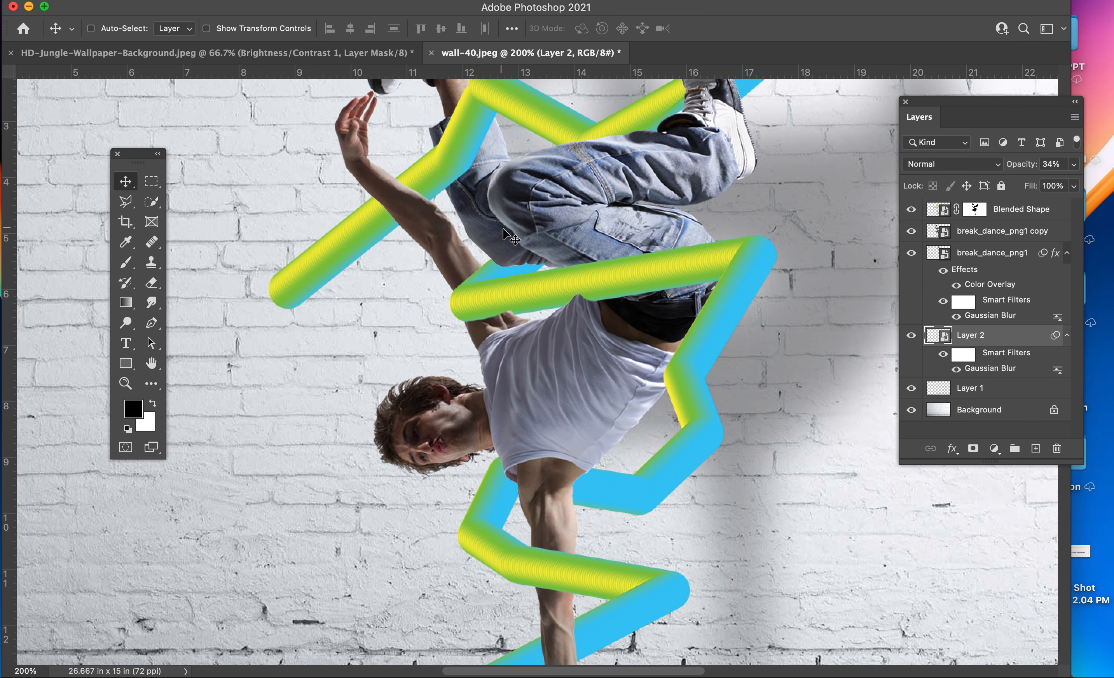
scroll(545, 291, "down", 10)
scroll(545, 291, "right", 6)
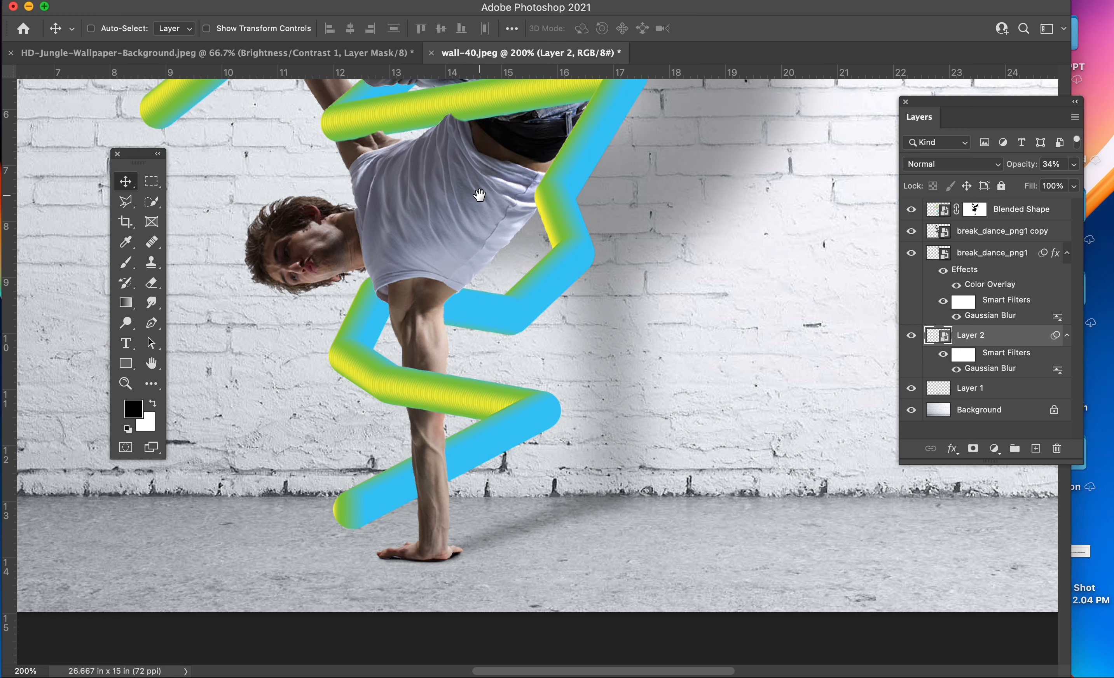
scroll(507, 246, "up", 4)
scroll(507, 247, "left", 2)
scroll(507, 246, "down", 1)
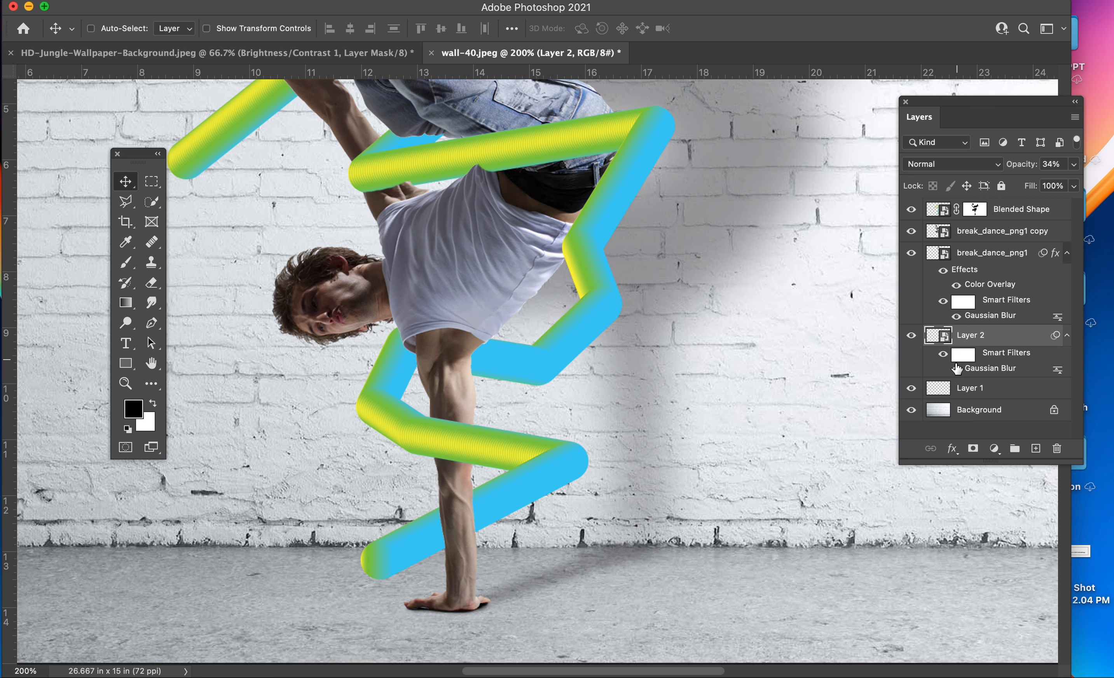
Step: Add a new layer above Blended Shape and load the outline of break_dance_png1 copy as a selection
left_click(953, 219)
left_click(1036, 448)
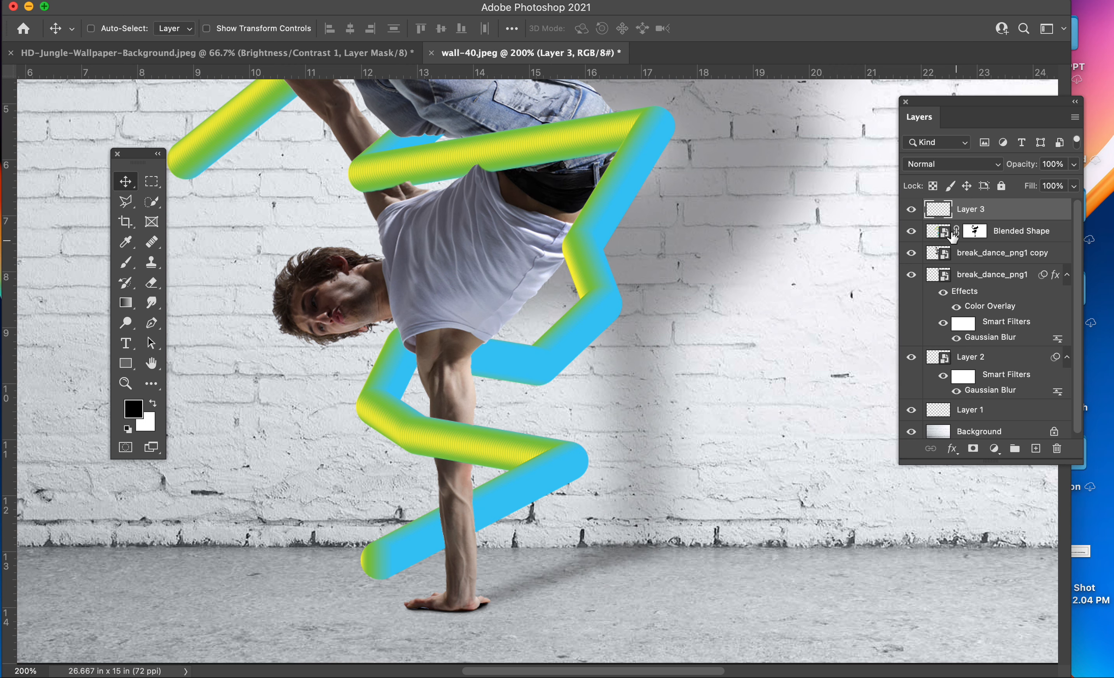
left_click(943, 259)
left_click(911, 254)
left_click(911, 254)
left_click(938, 256, "super")
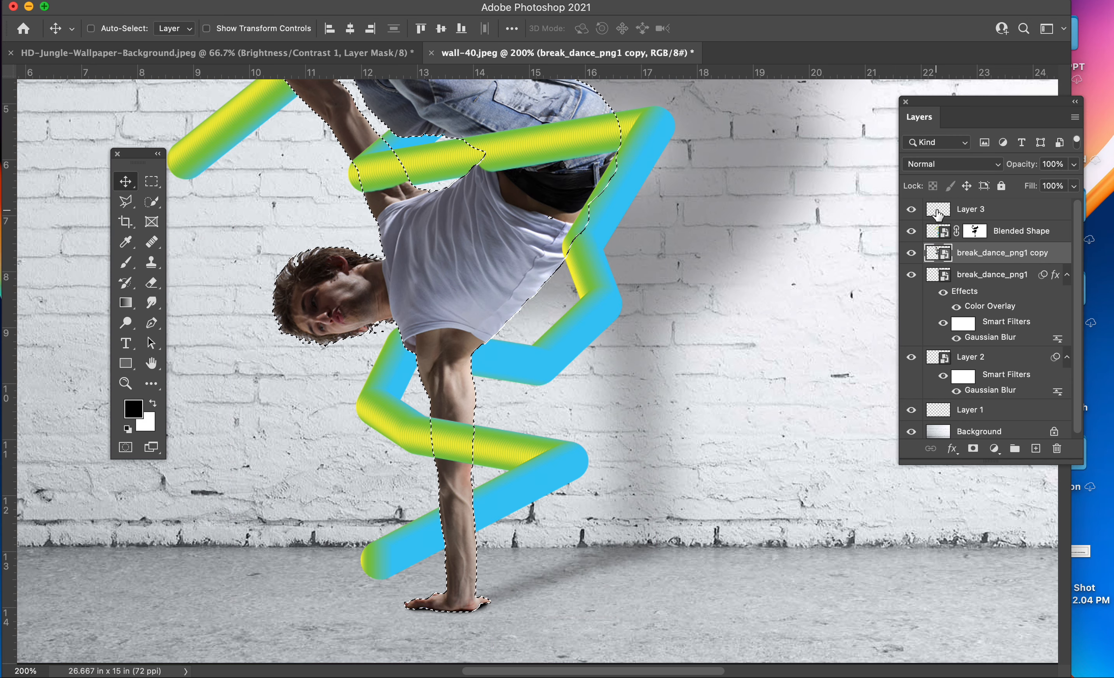
Step: Make Layer 3 the active layer for painting shadows around the supporting arm
left_click(937, 211)
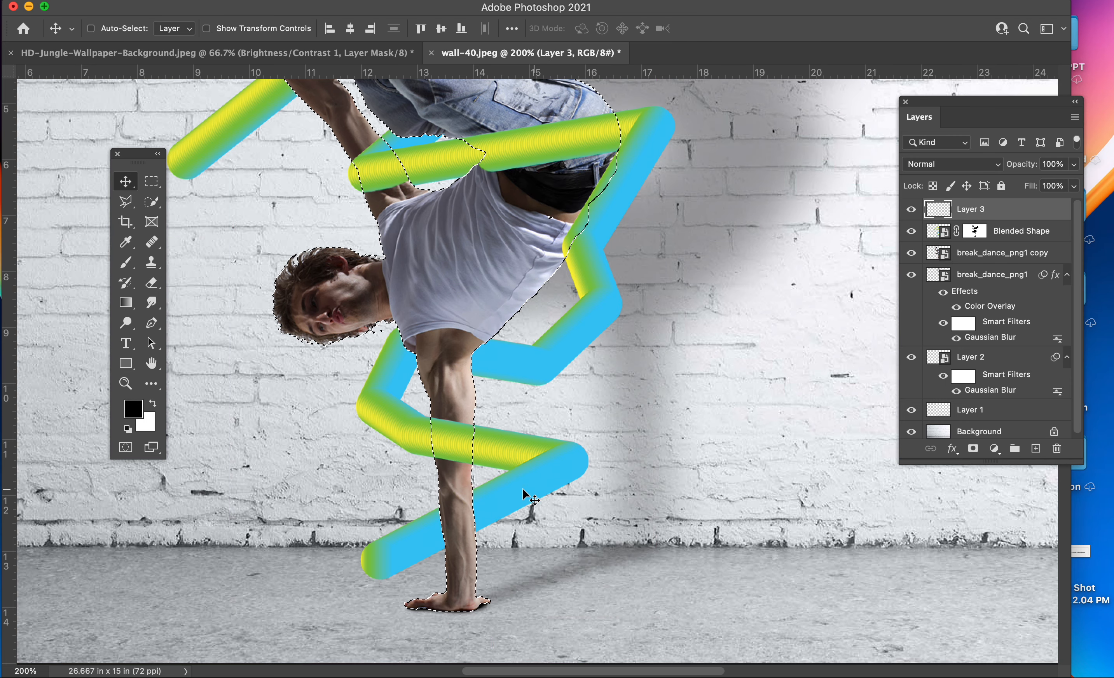
left_click_drag(446, 493, 480, 428)
key("super+plus")
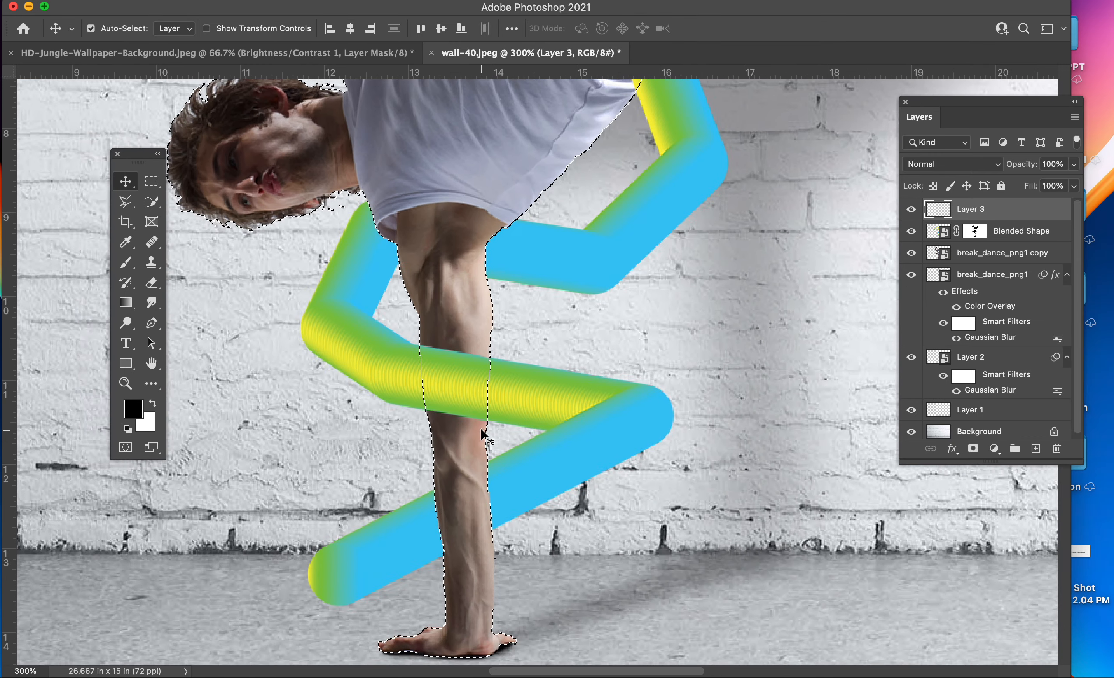
key("super+plus")
Step: Try to paint a soft black shadow on the supporting arm where the blended band crosses it, with an 80 px brush
key("b")
right_click(431, 340)
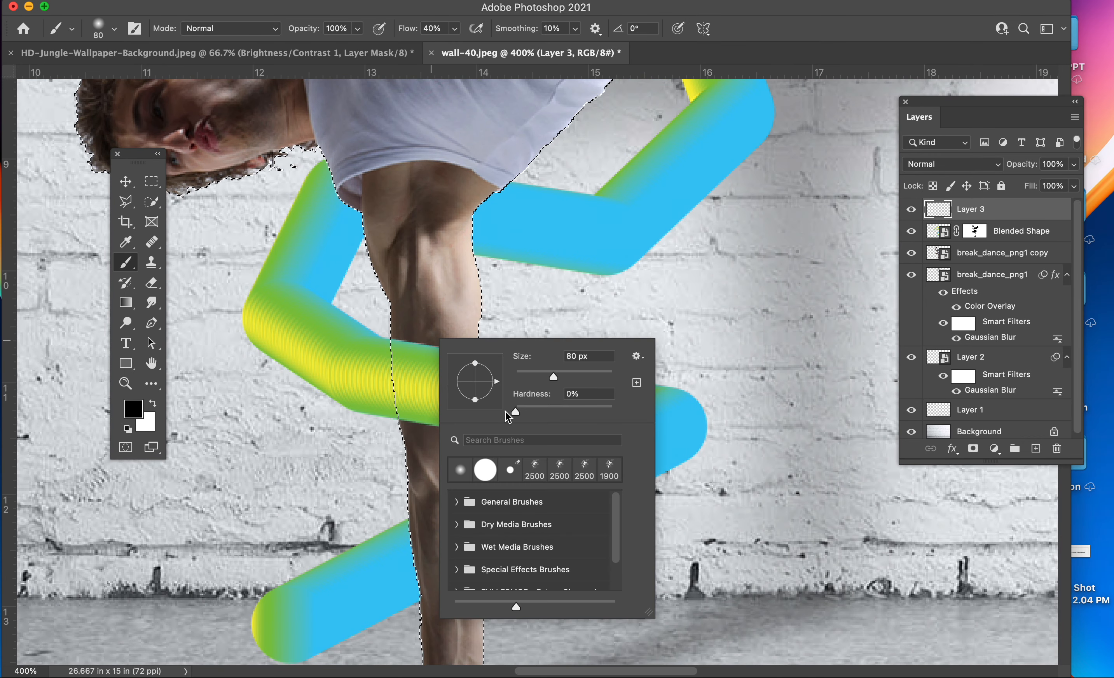
left_click(408, 28)
mouse_move(421, 347)
left_mouse_down()
mouse_move(435, 373)
mouse_move(596, 436)
mouse_move(458, 393)
left_mouse_up()
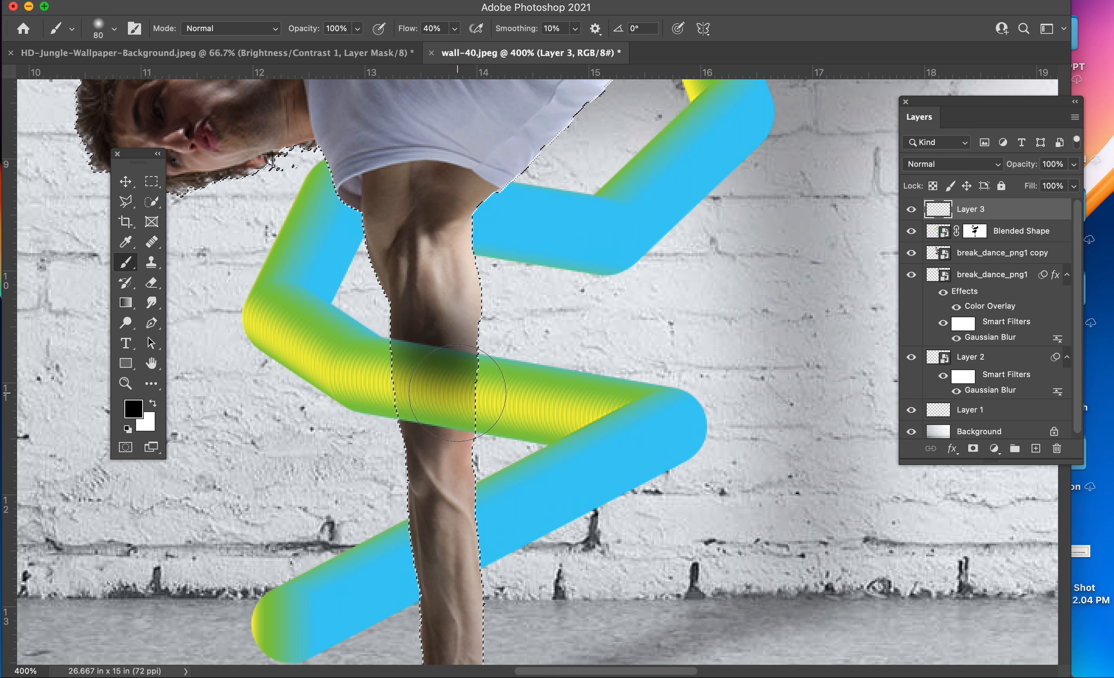
key("super+z")
key("super+z")
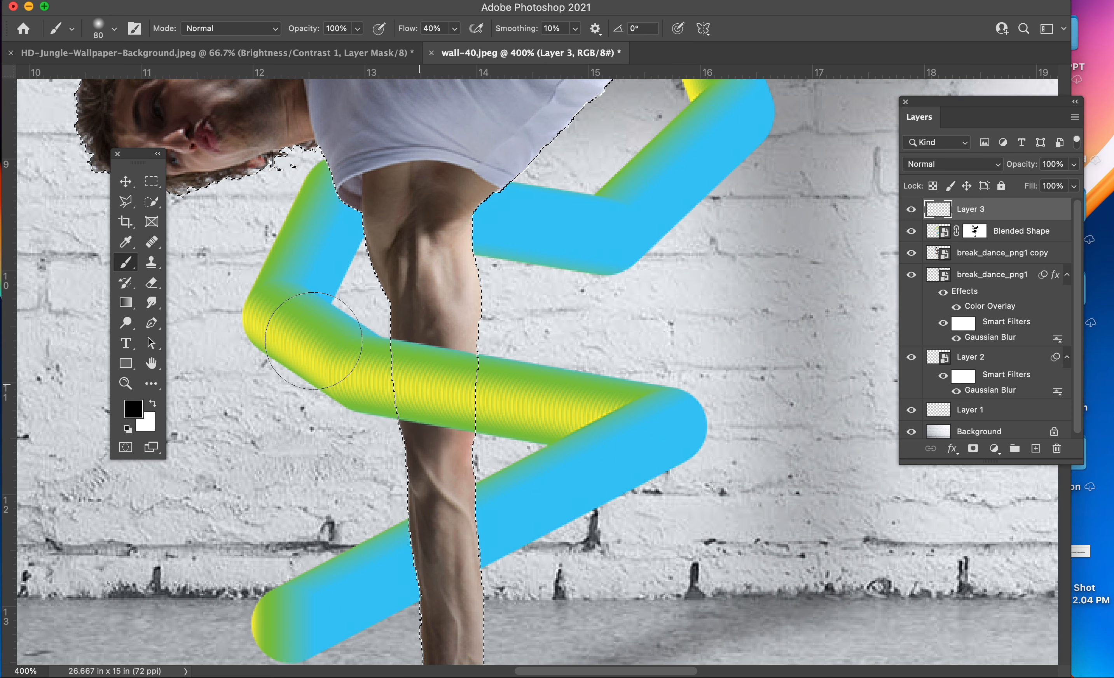
Step: Subtract the blended band crossing the supporting arm from the dancer selection with the Polygonal Lasso
key("l")
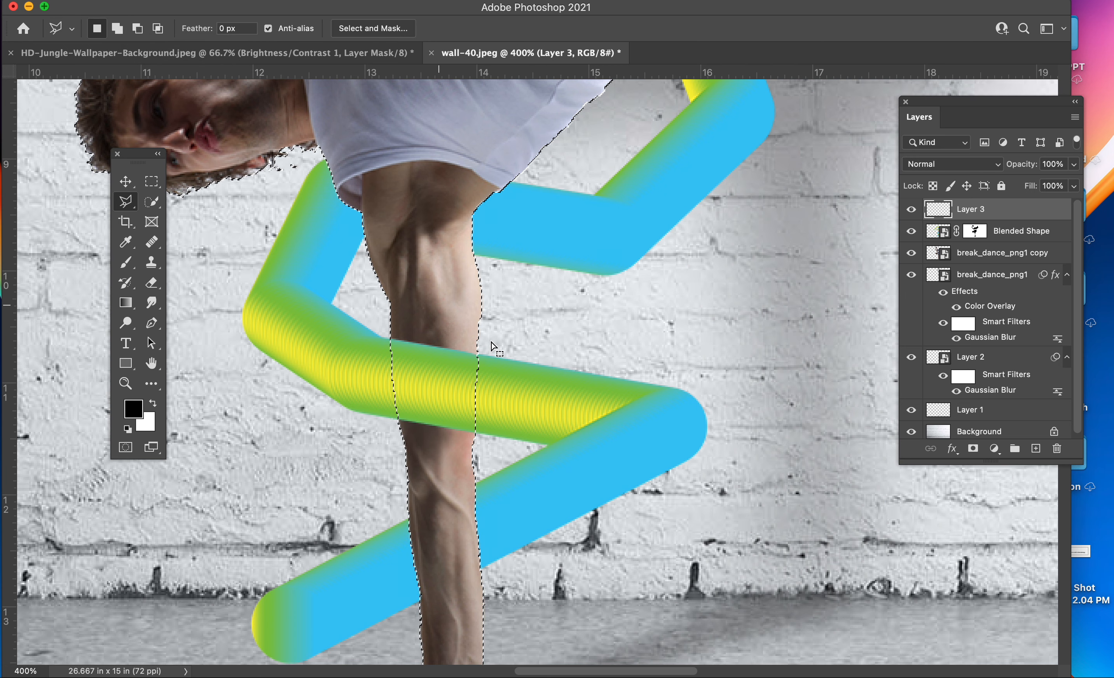
key("alt")
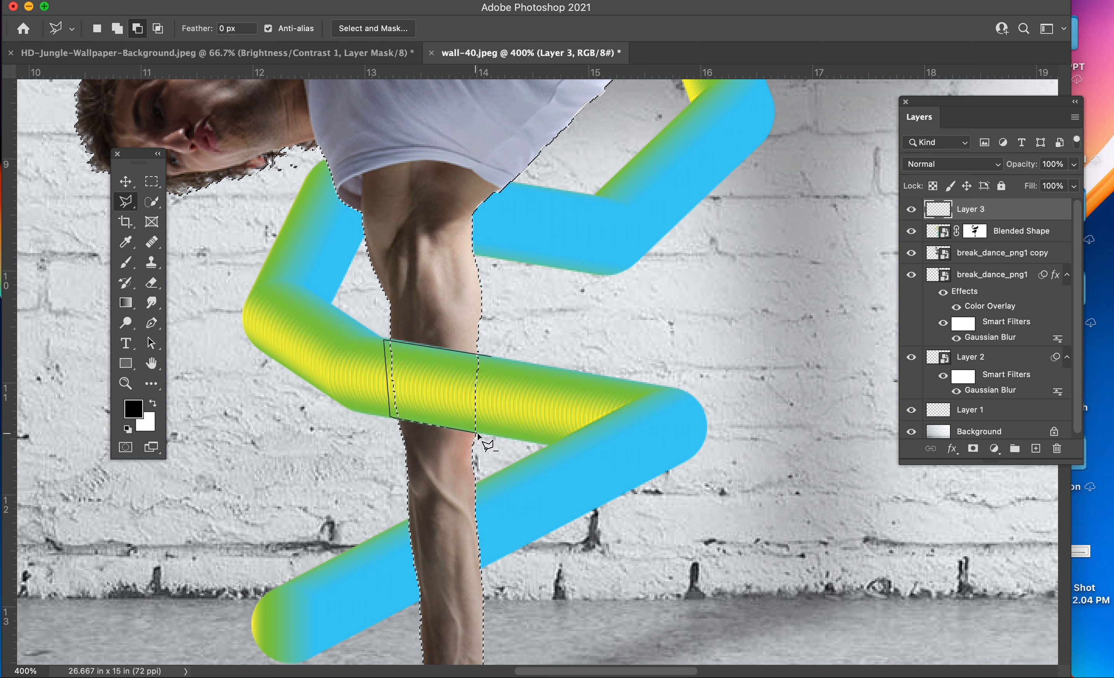
double_click(512, 392)
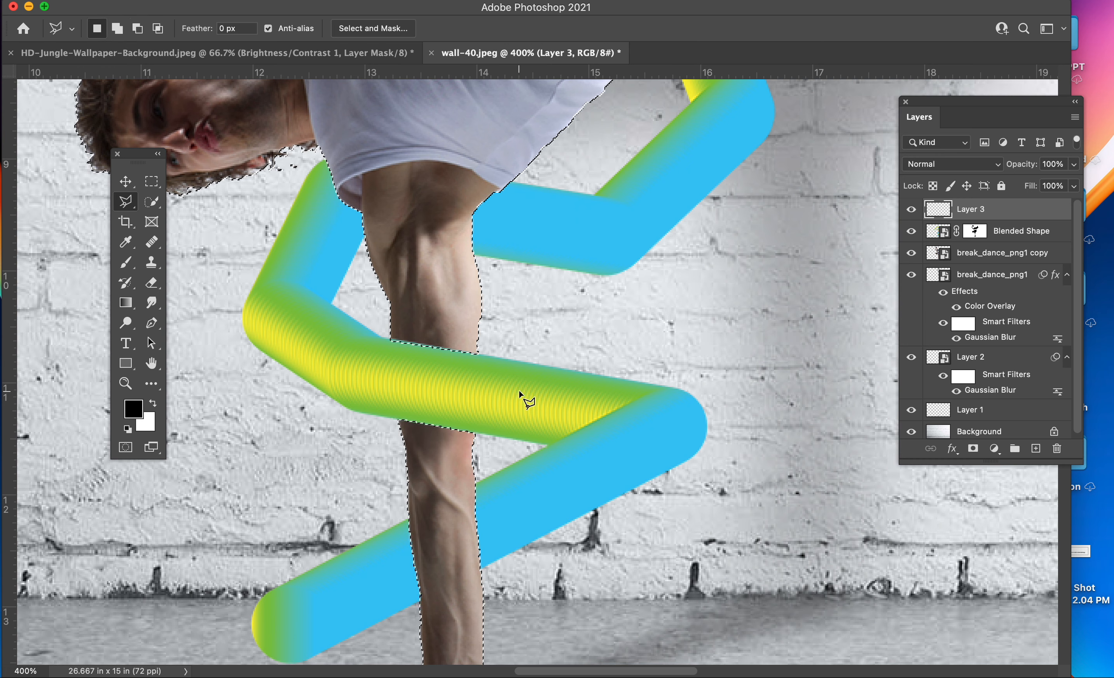
Step: Set the brush flow to 15% and paint soft black shadows on the supporting arm along both edges of the band
key("b")
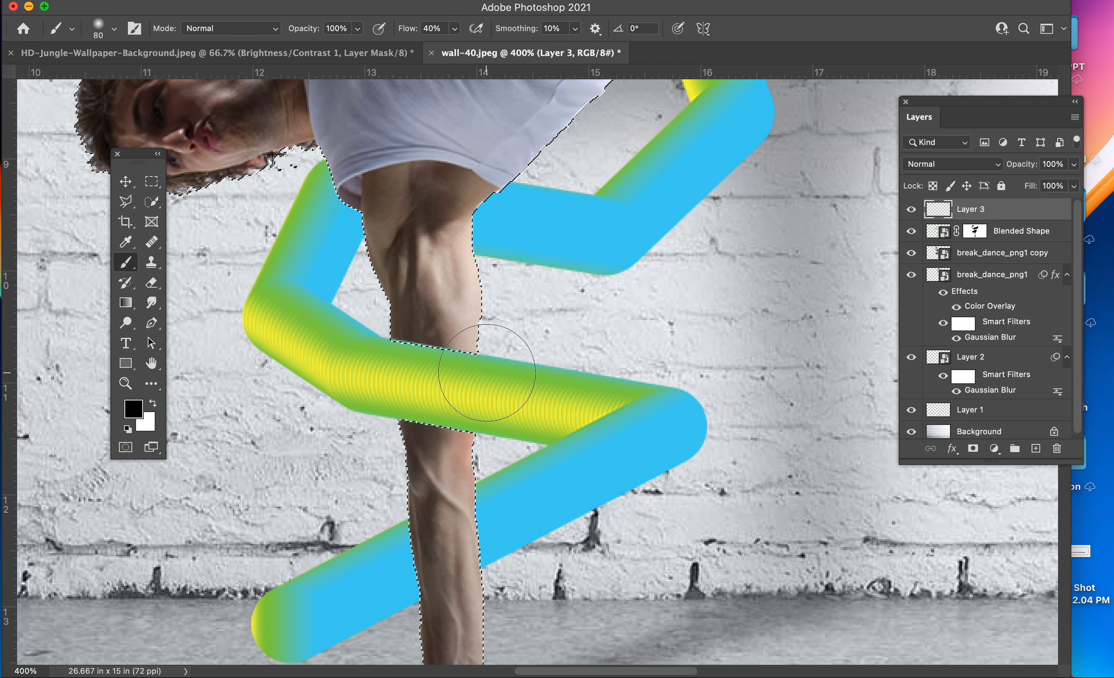
left_click(454, 29)
left_click(437, 10)
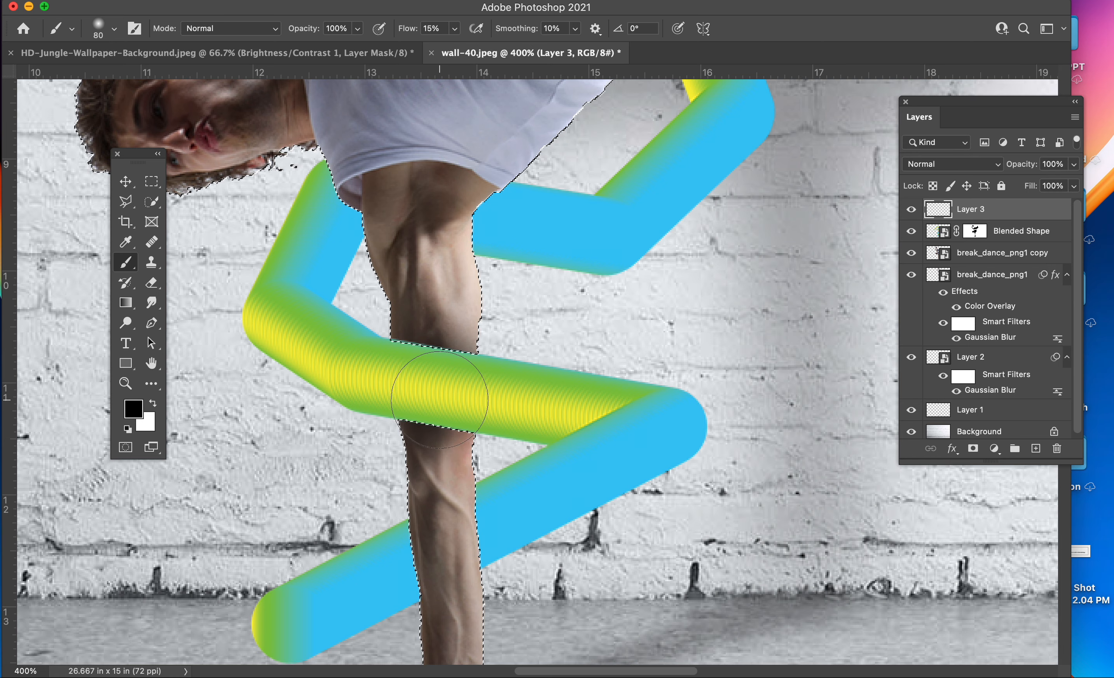
Step: Subtract the end of the blended band crossing the dancer's raised upper arm from the selection with the Polygonal Lasso
scroll(567, 343, "up", 10)
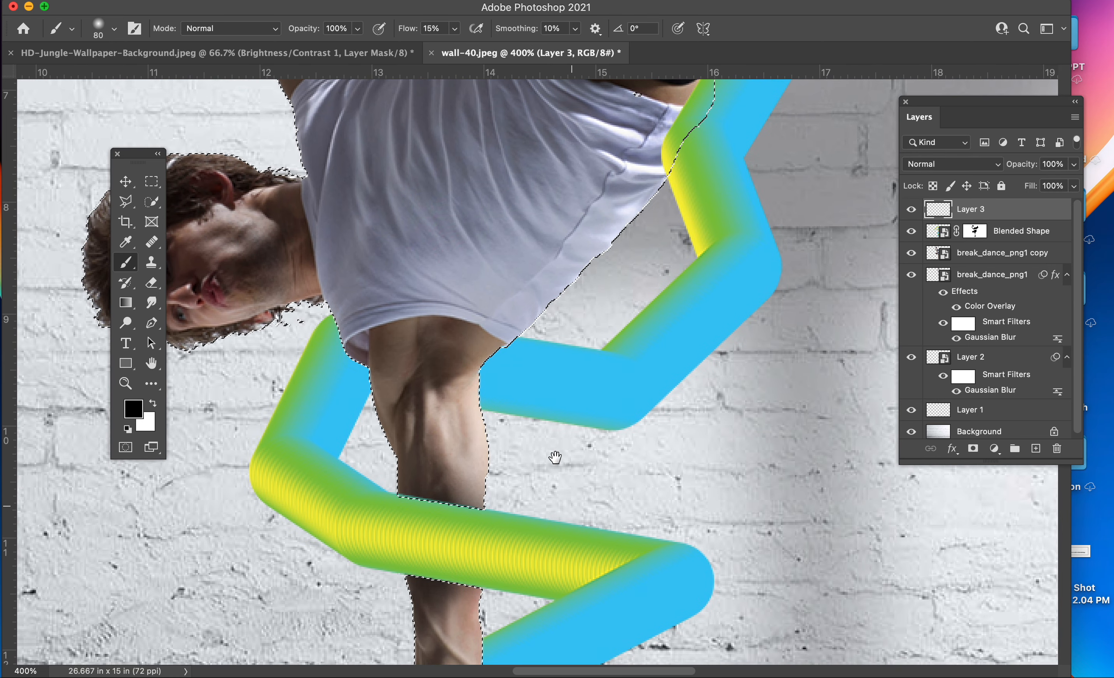
scroll(638, 259, "up", 4)
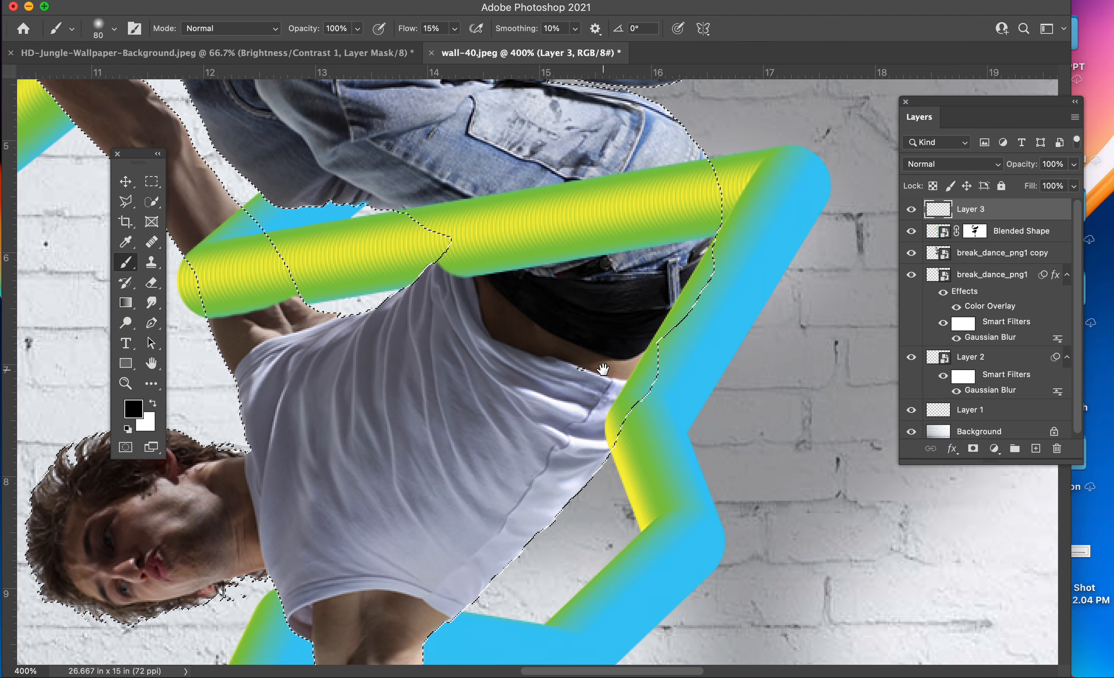
scroll(648, 333, "left", 2)
scroll(549, 407, "left", 4)
scroll(550, 407, "up", 2)
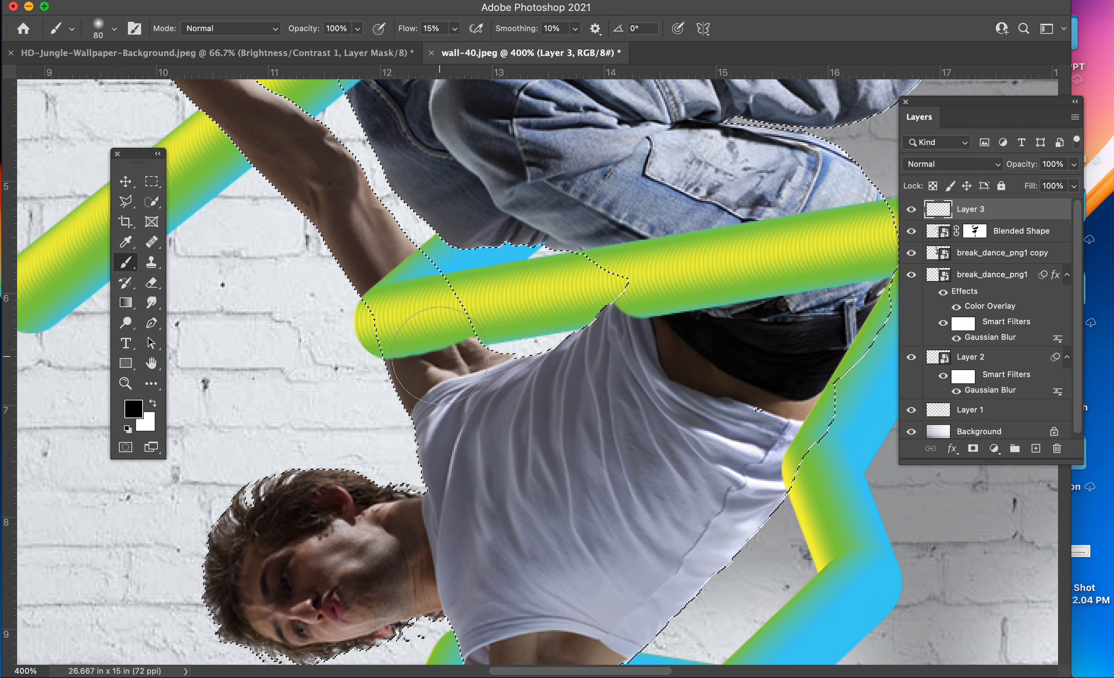
key("l")
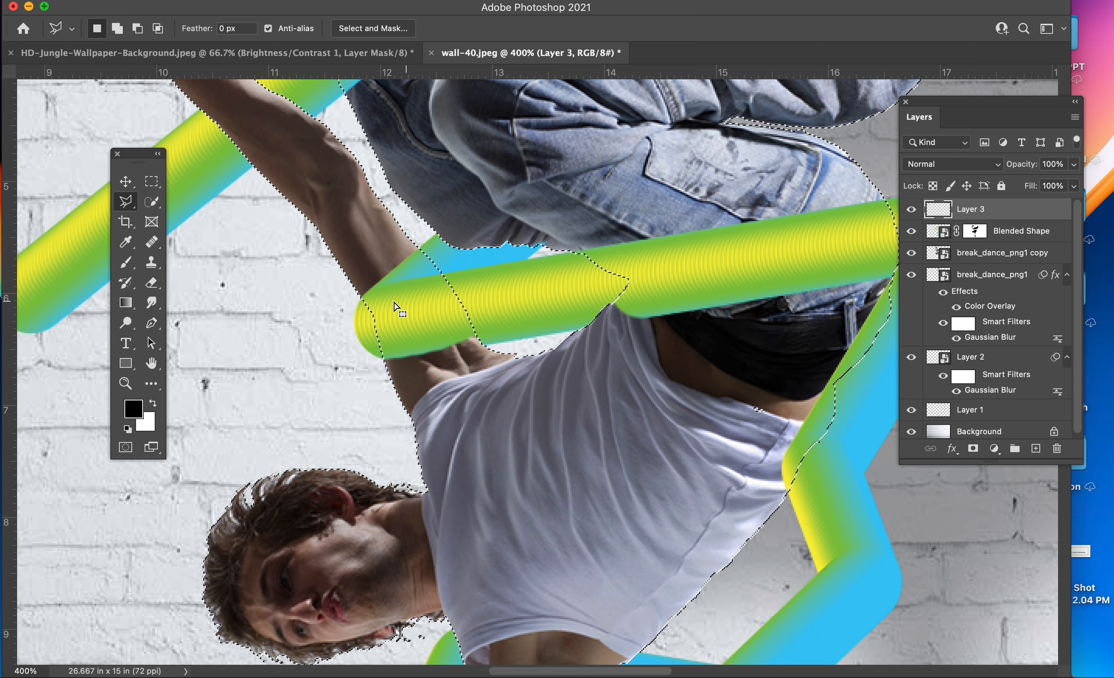
left_click(435, 236, "alt")
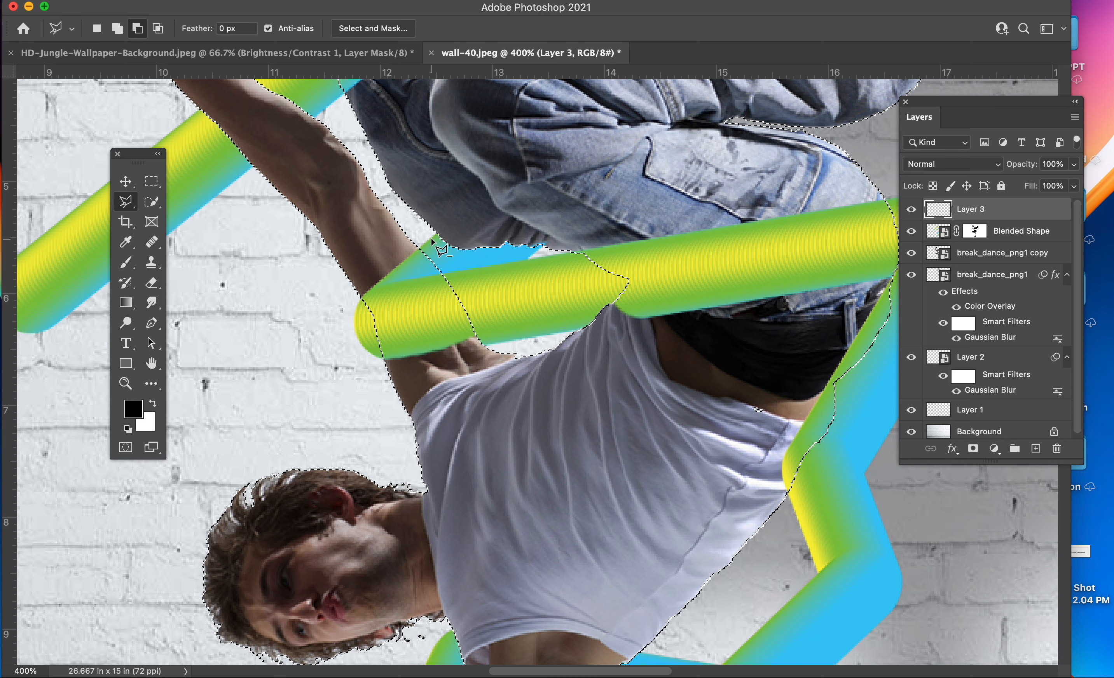
left_click(362, 298)
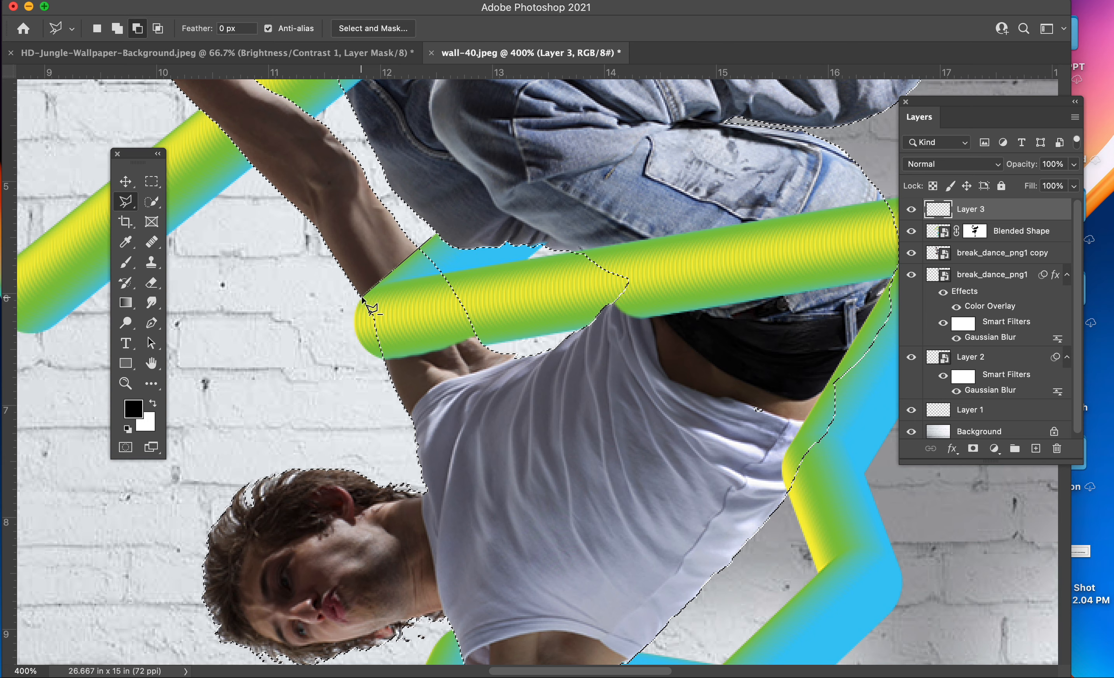
left_click(379, 357)
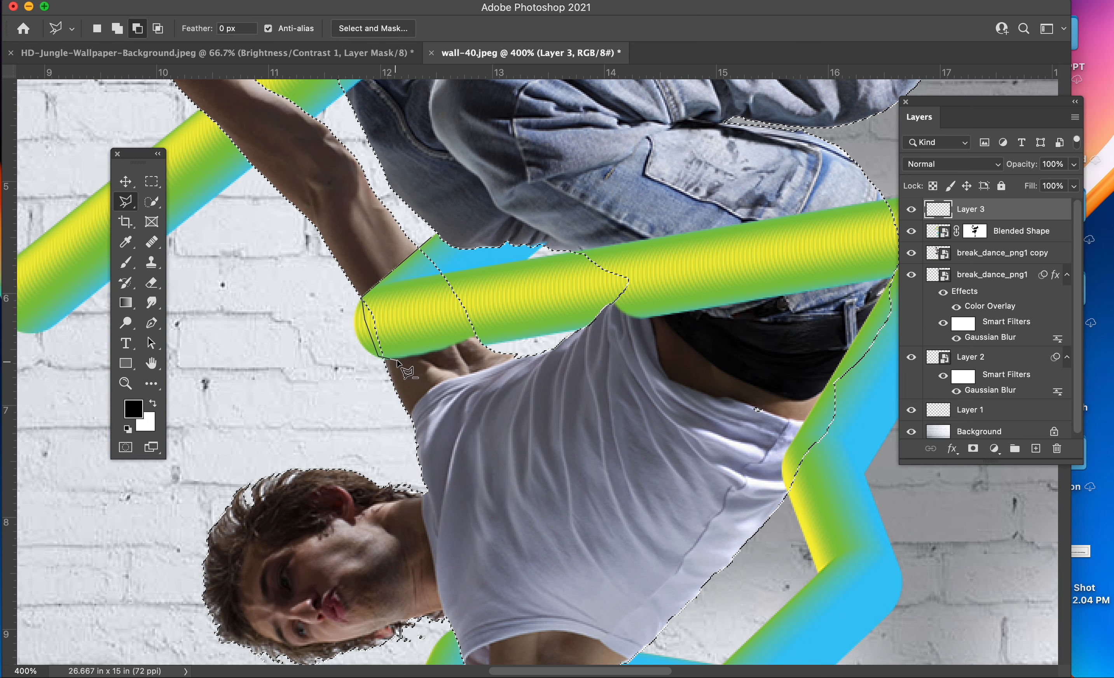
left_click(396, 359)
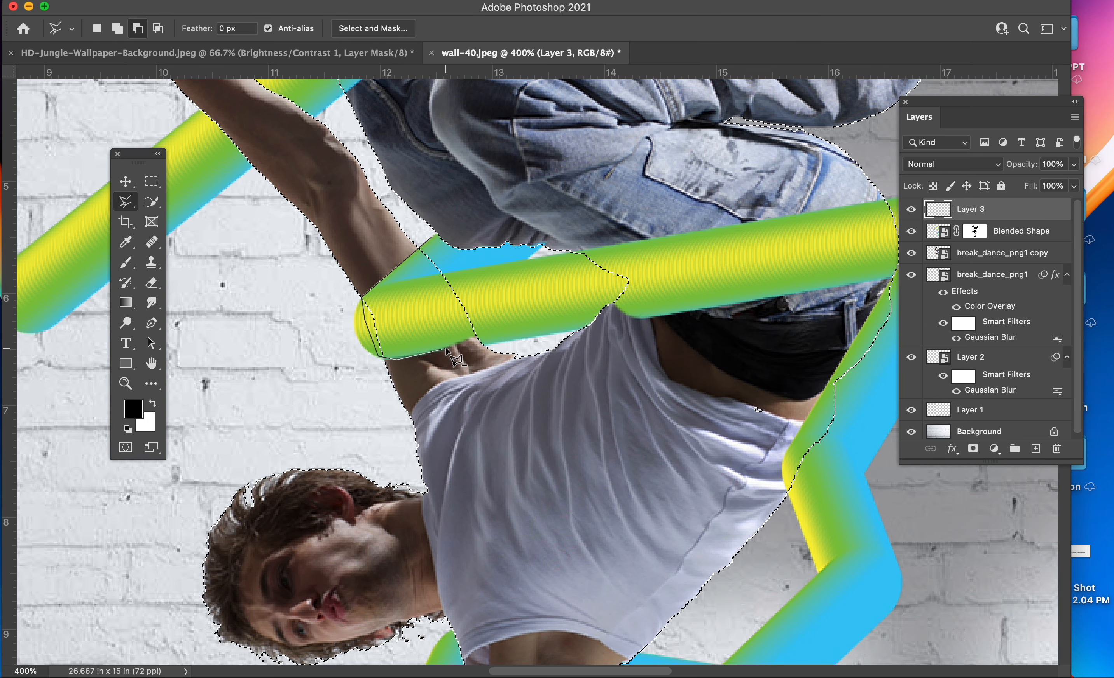
left_click(475, 337)
left_click(503, 325)
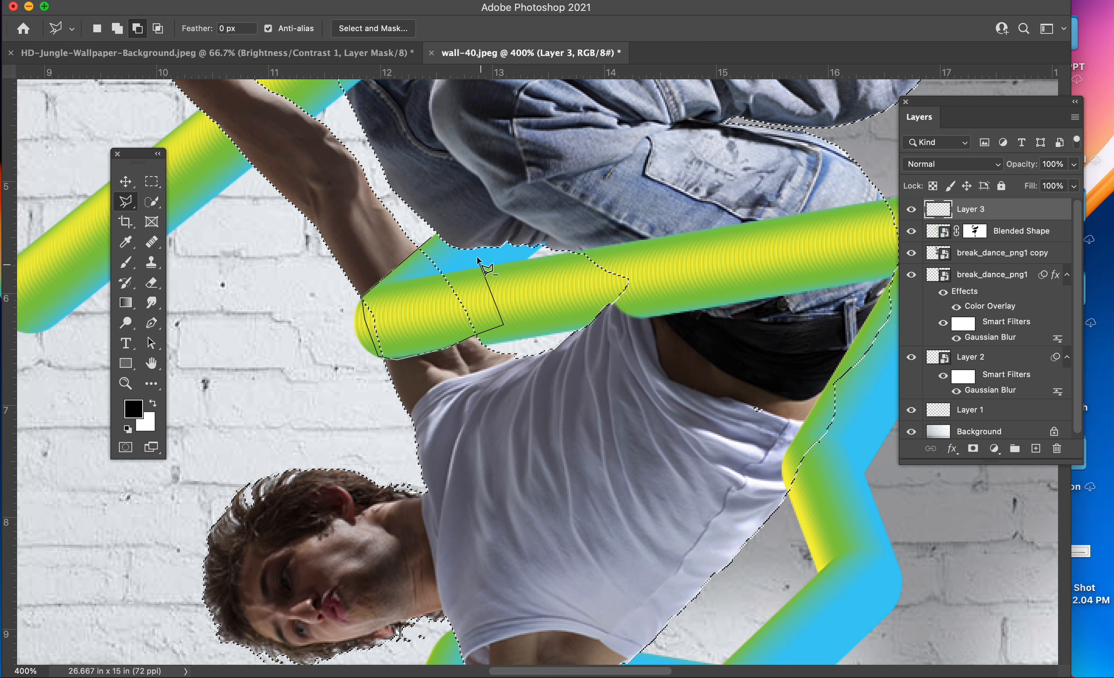
double_click(531, 322)
Step: Paint soft shadows on the raised upper arm beside the band with a 60 px brush and deselect
key("b")
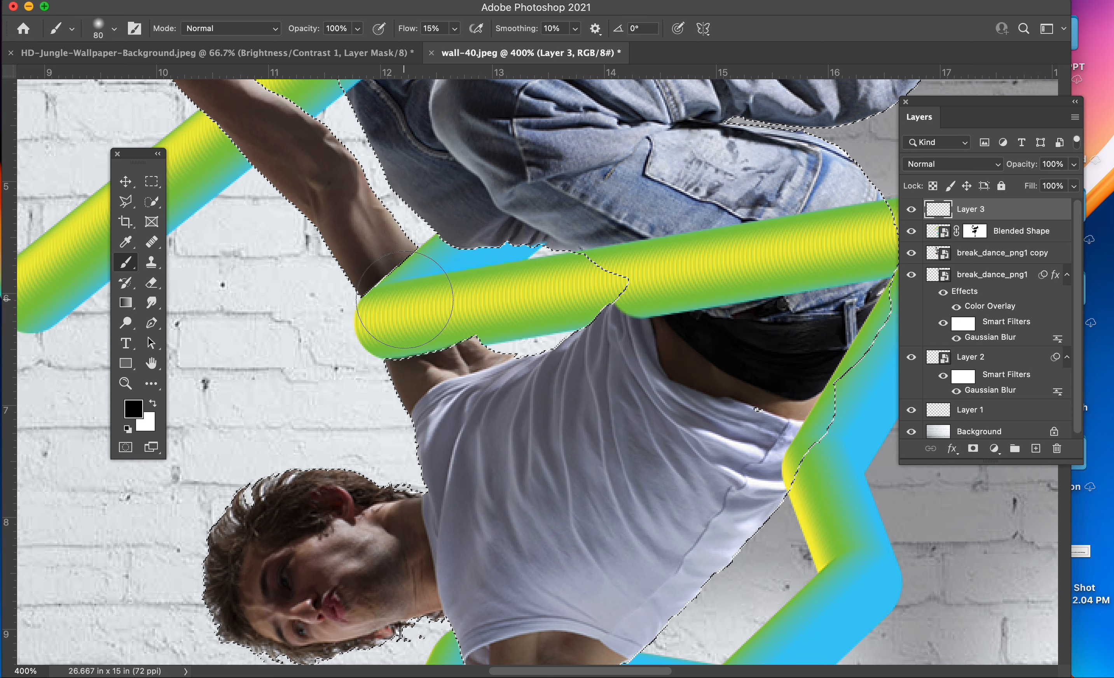
key("bracketleft")
key("bracketleft")
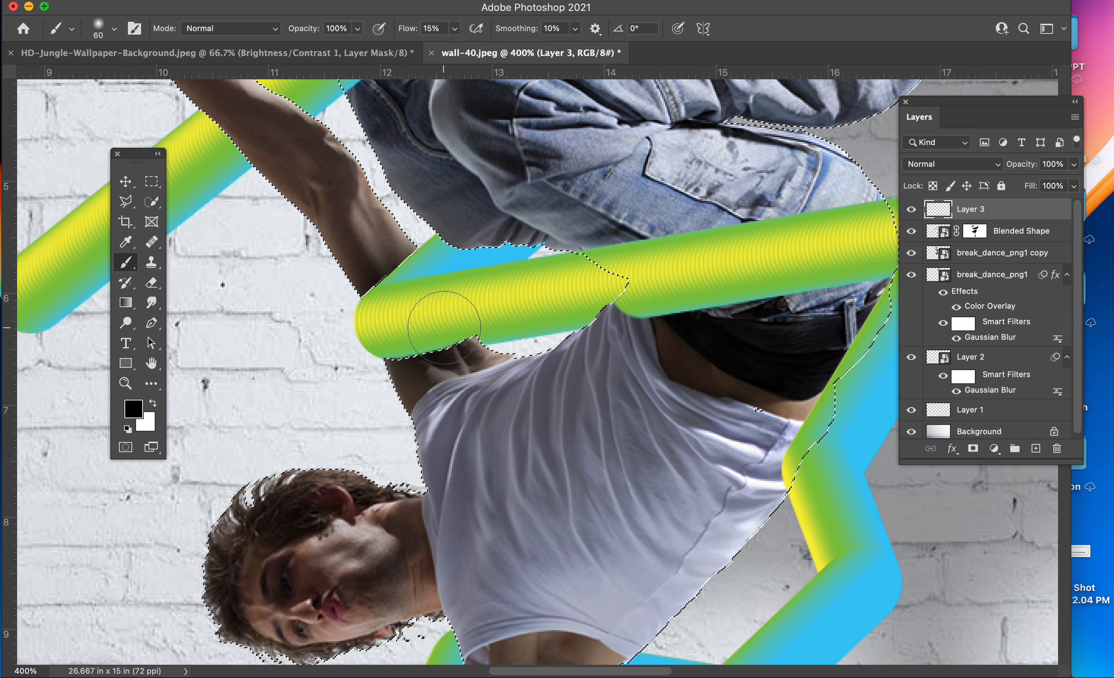
key("super+d")
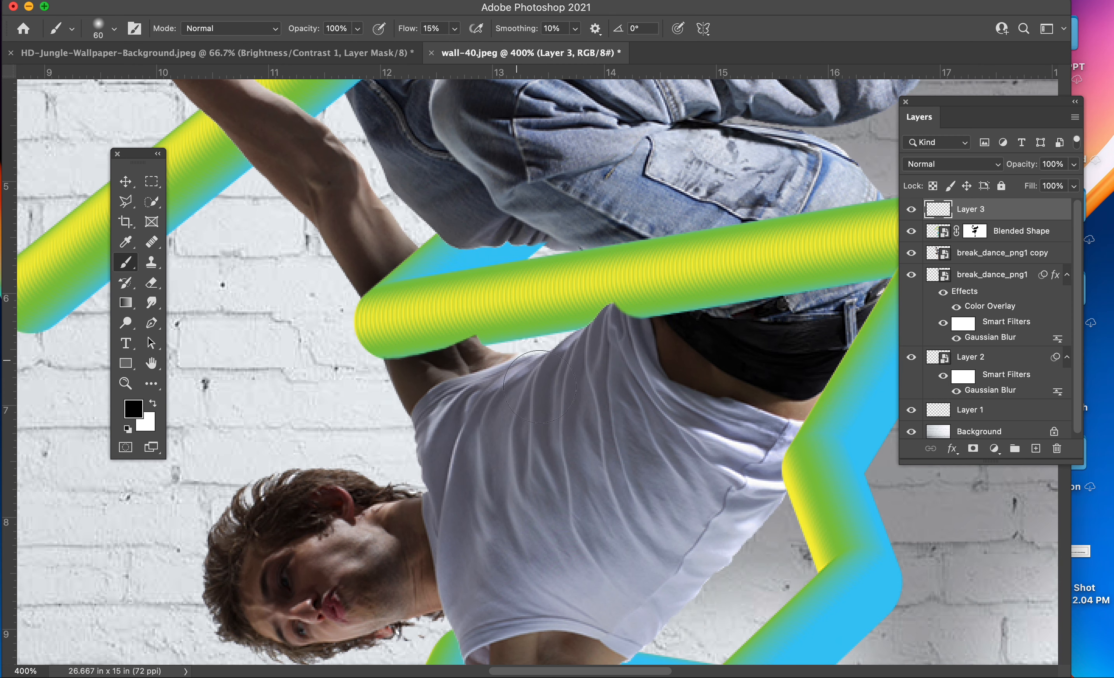
Step: Try shading the blended band behind the raised forearm, using the inverted outline of break_dance_png1 copy as the selection
left_click_drag(662, 337, 672, 443)
left_click_drag(577, 396, 789, 507)
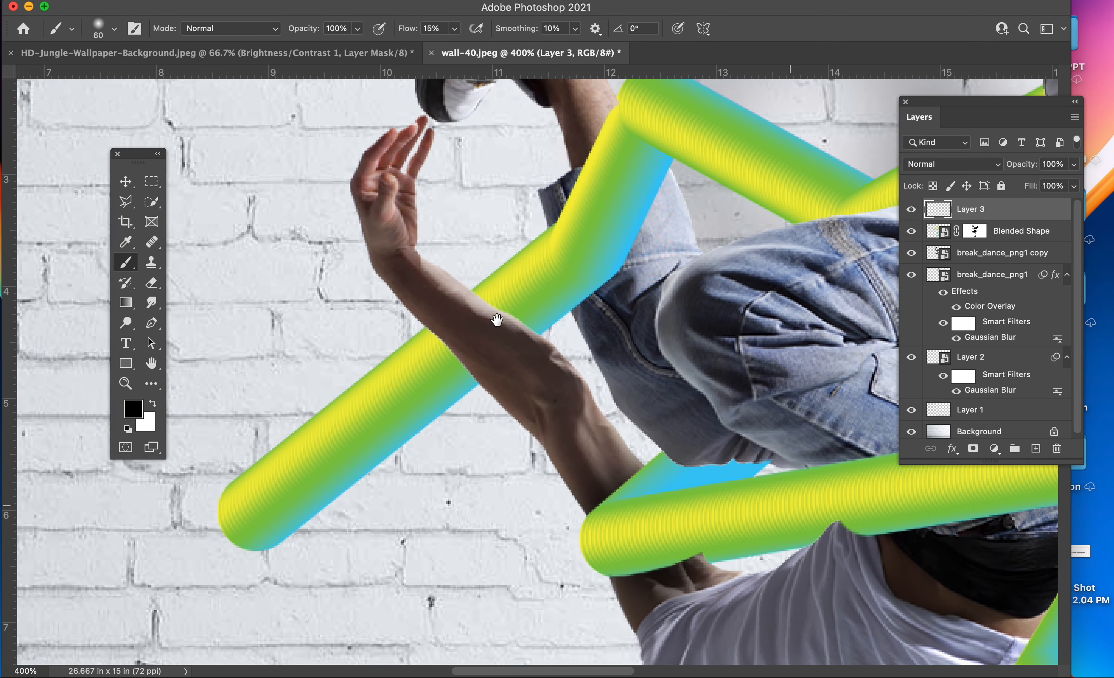
left_click_drag(496, 318, 442, 335)
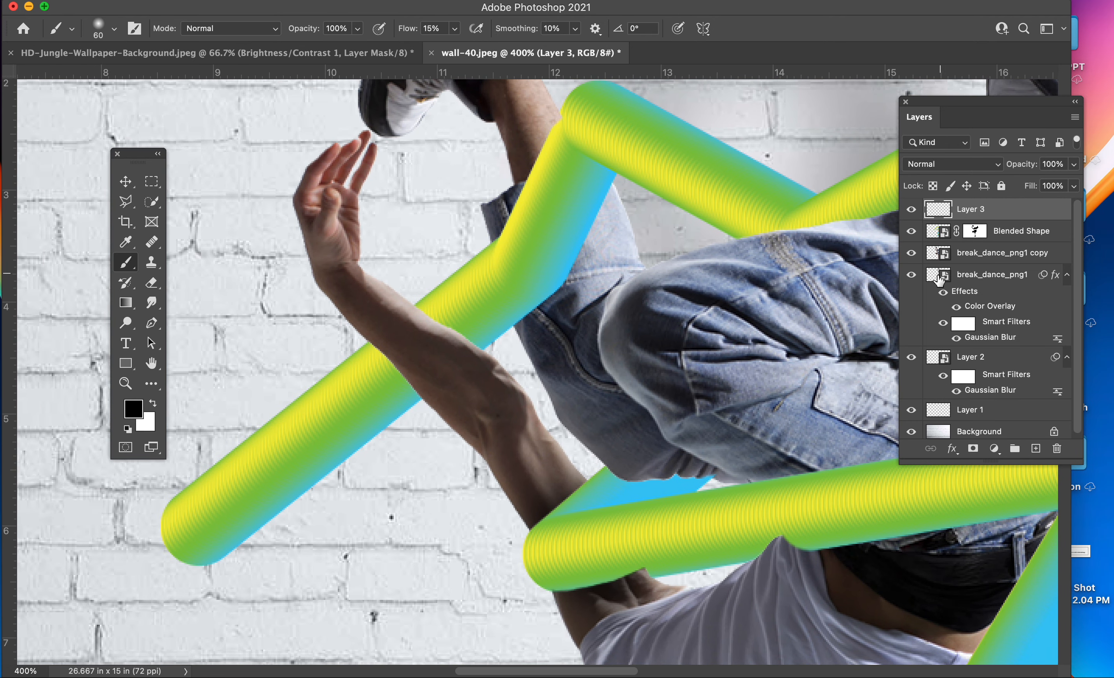
left_click(942, 257, "super")
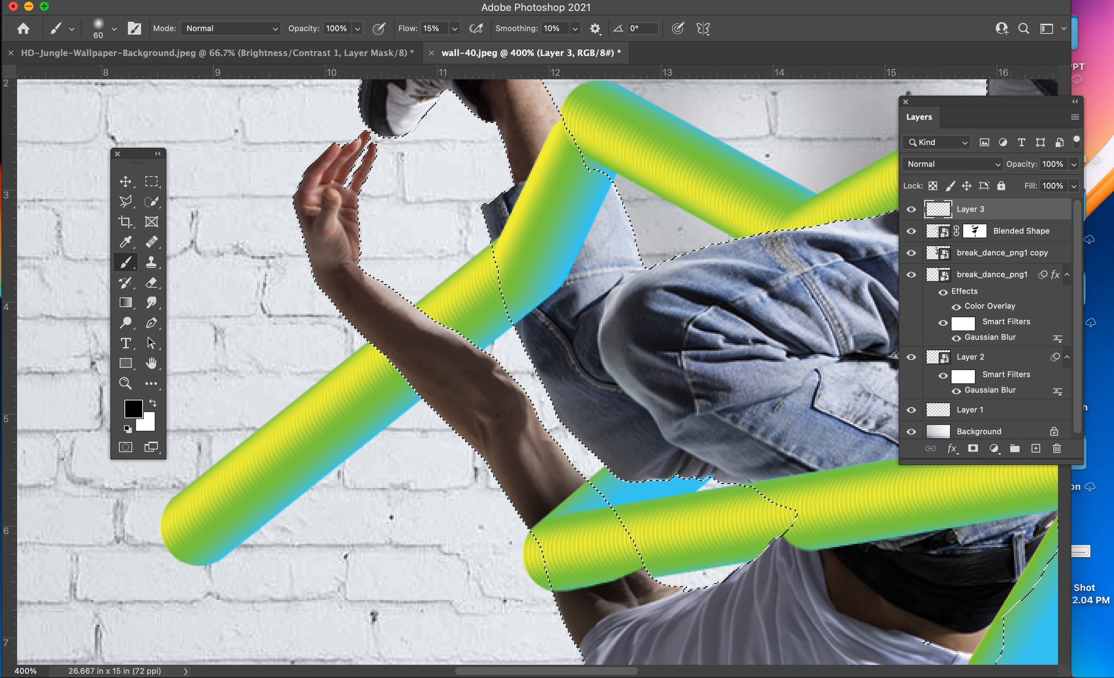
left_click(325, 2)
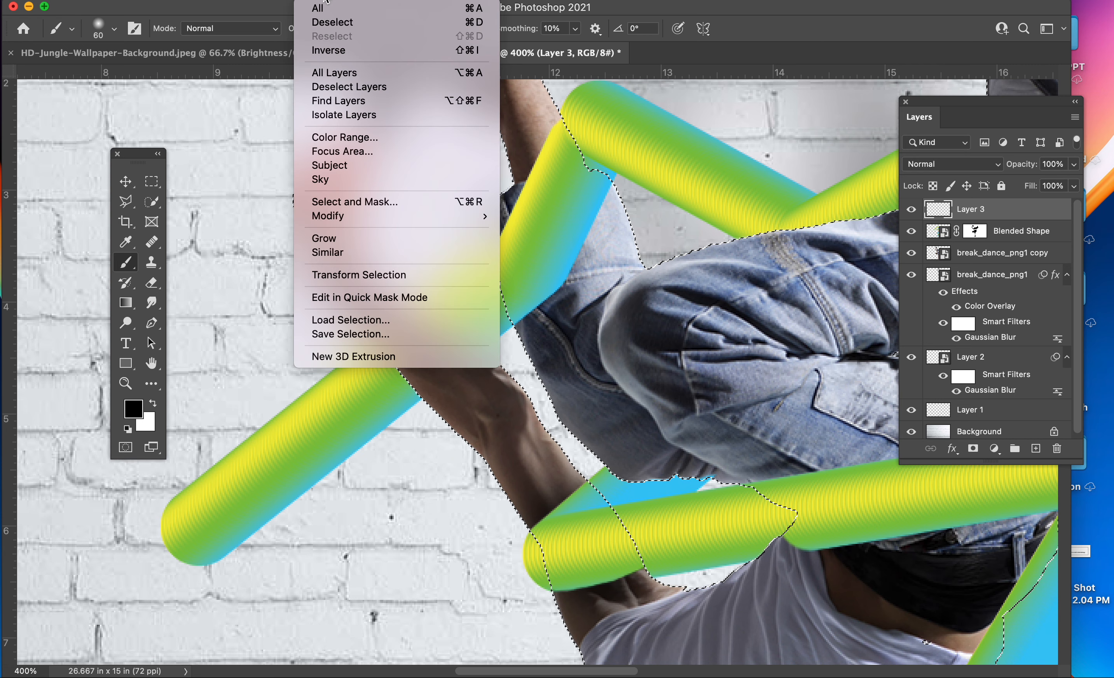
left_click(340, 52)
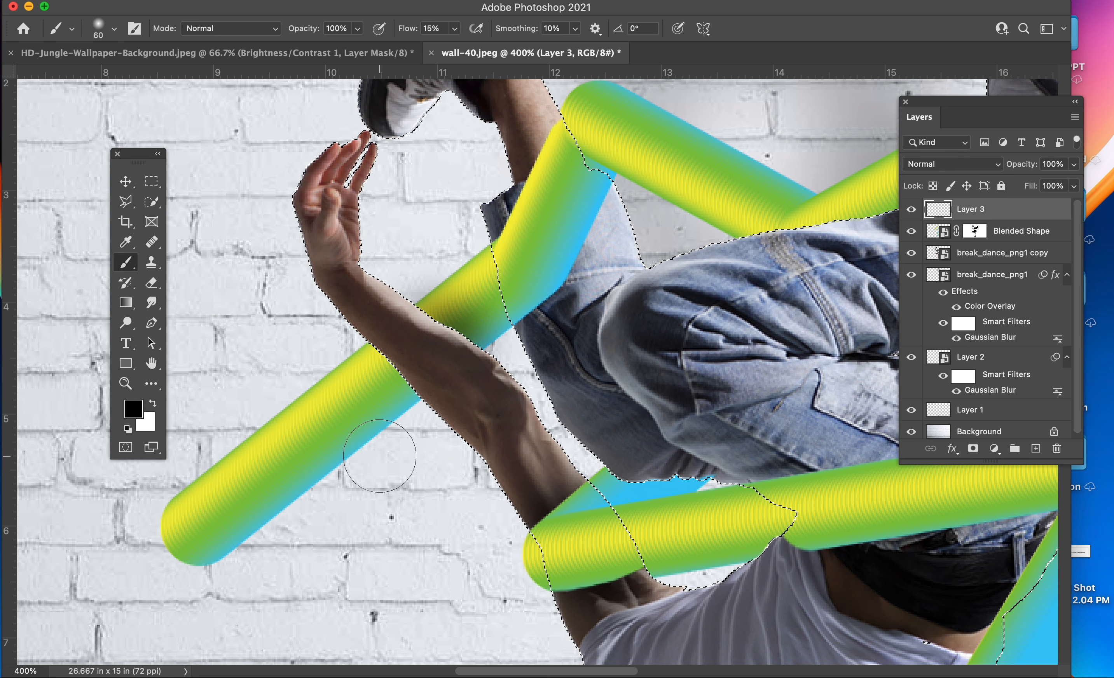
key("super+d")
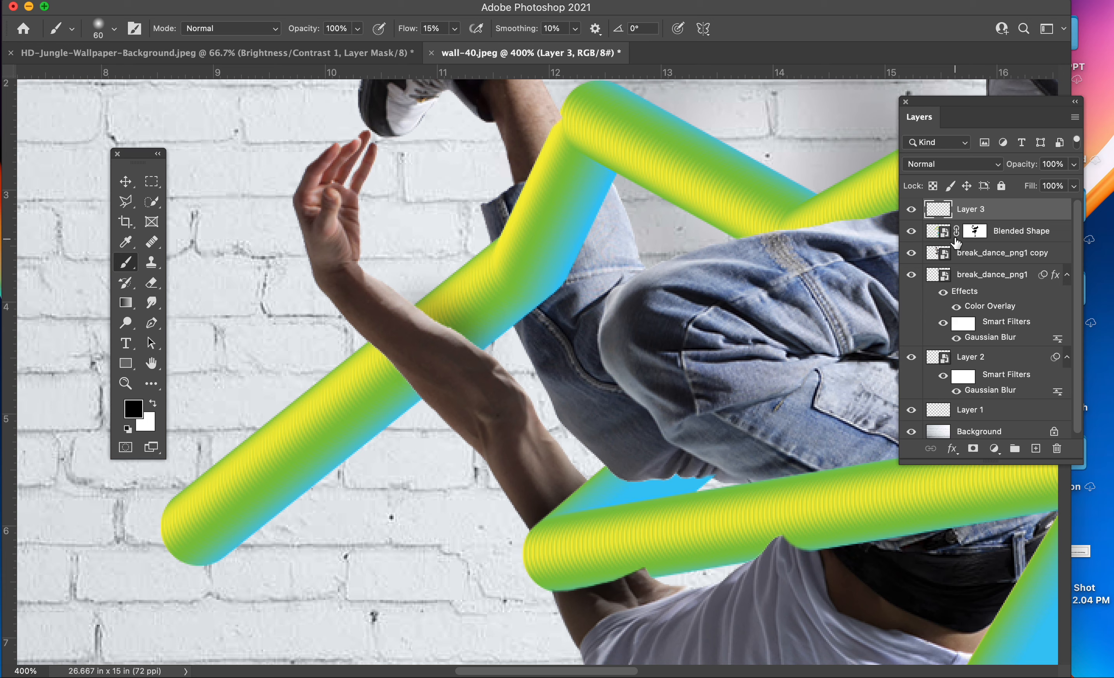
Step: Load the Blended Shape outline as a selection and subtract the area over the raised forearm with the freehand Lasso
left_click(944, 234)
left_click(944, 234, "super")
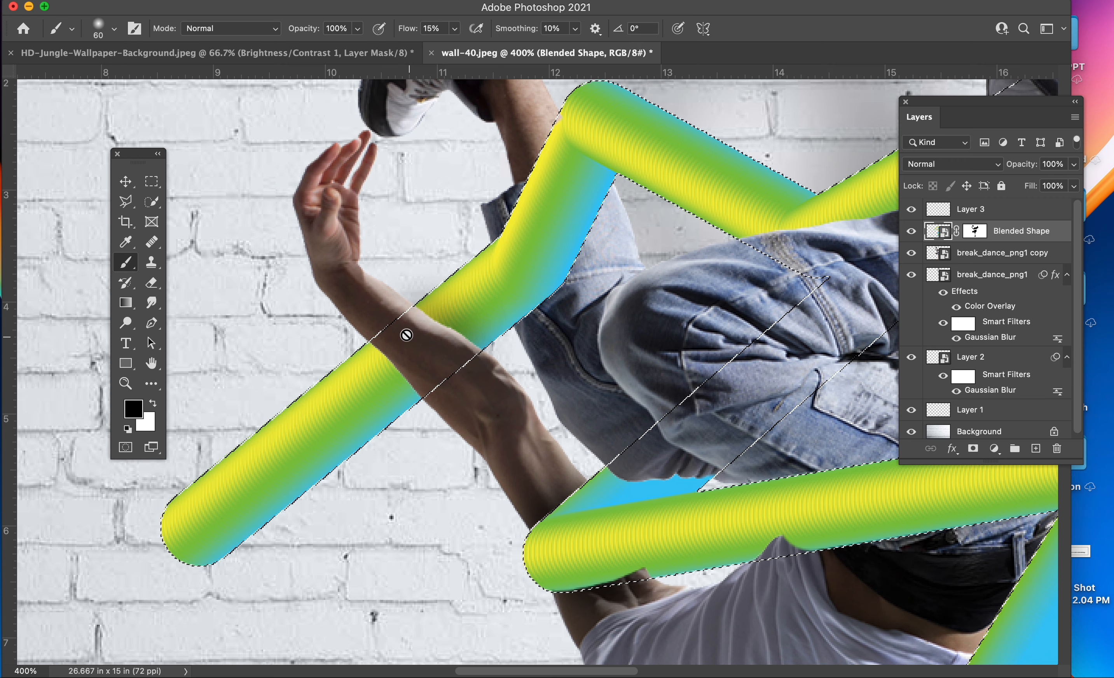
key("l")
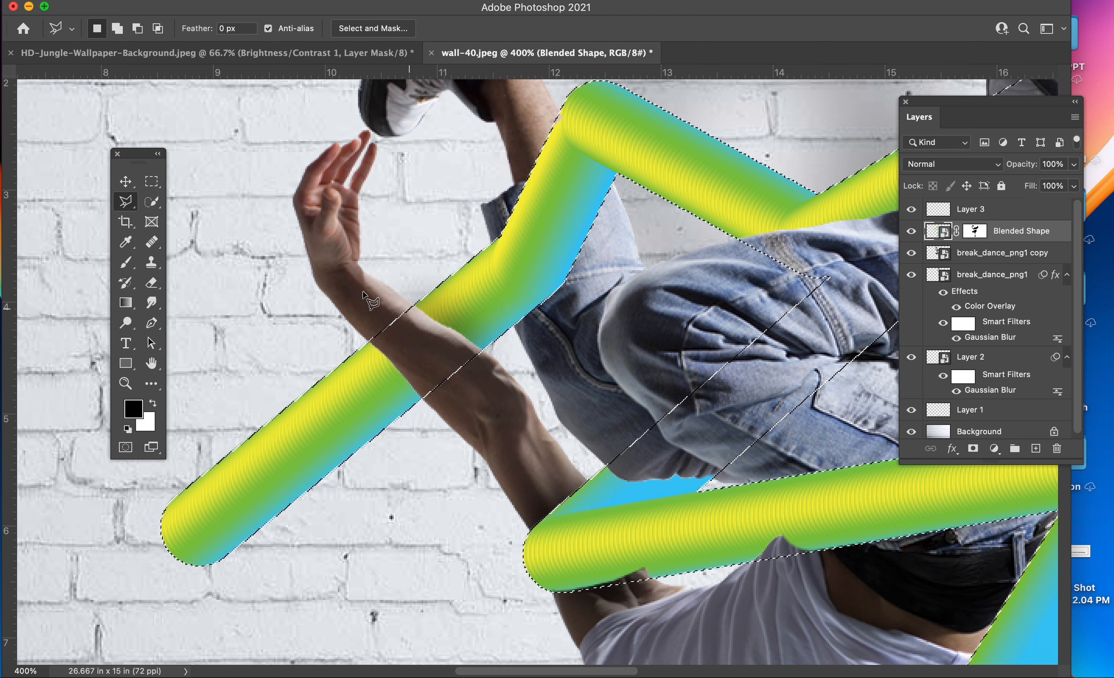
right_click(118, 202)
left_click(164, 201)
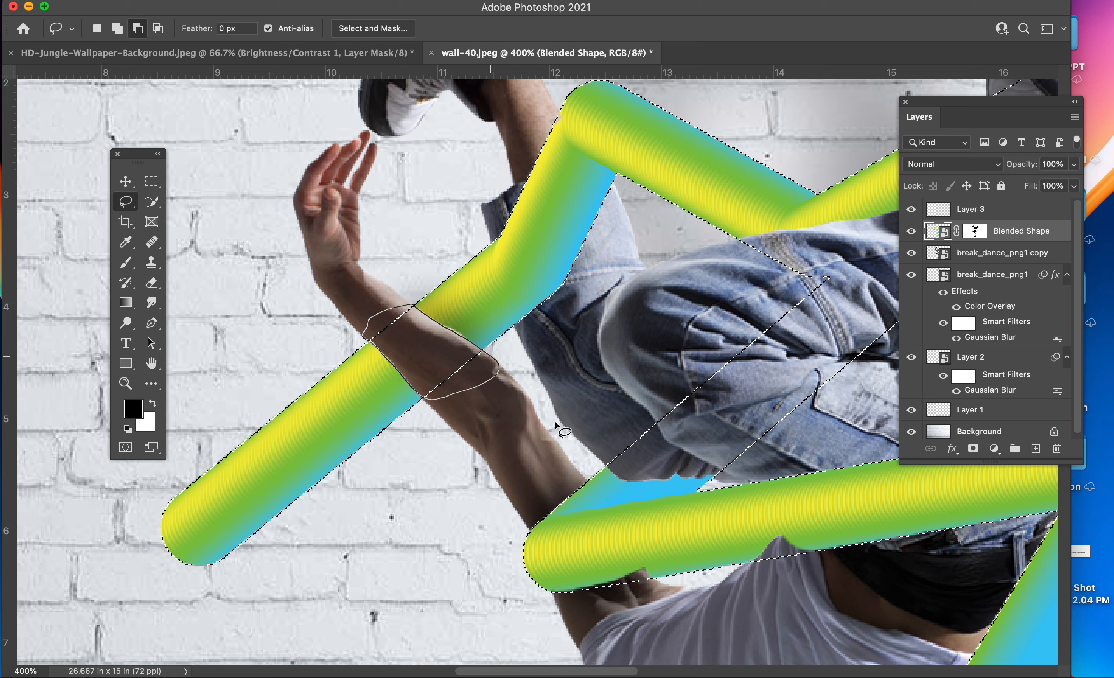
Step: Paint soft black shadows on Layer 3 over the band on both sides of the raised forearm and deselect
key("b")
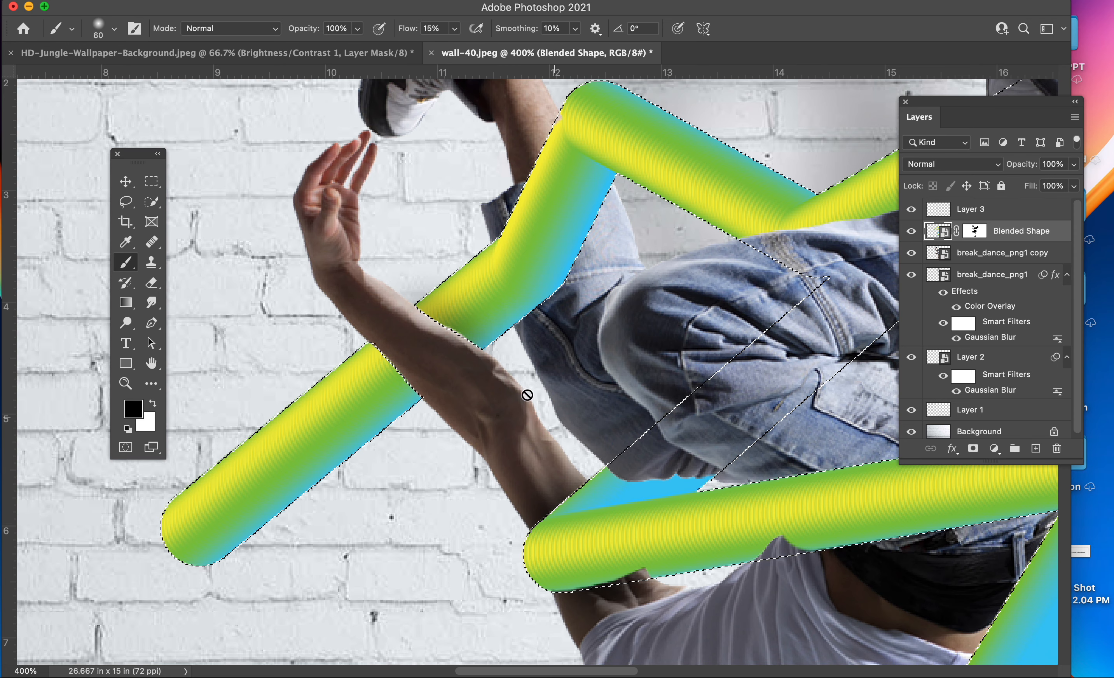
left_click(932, 210)
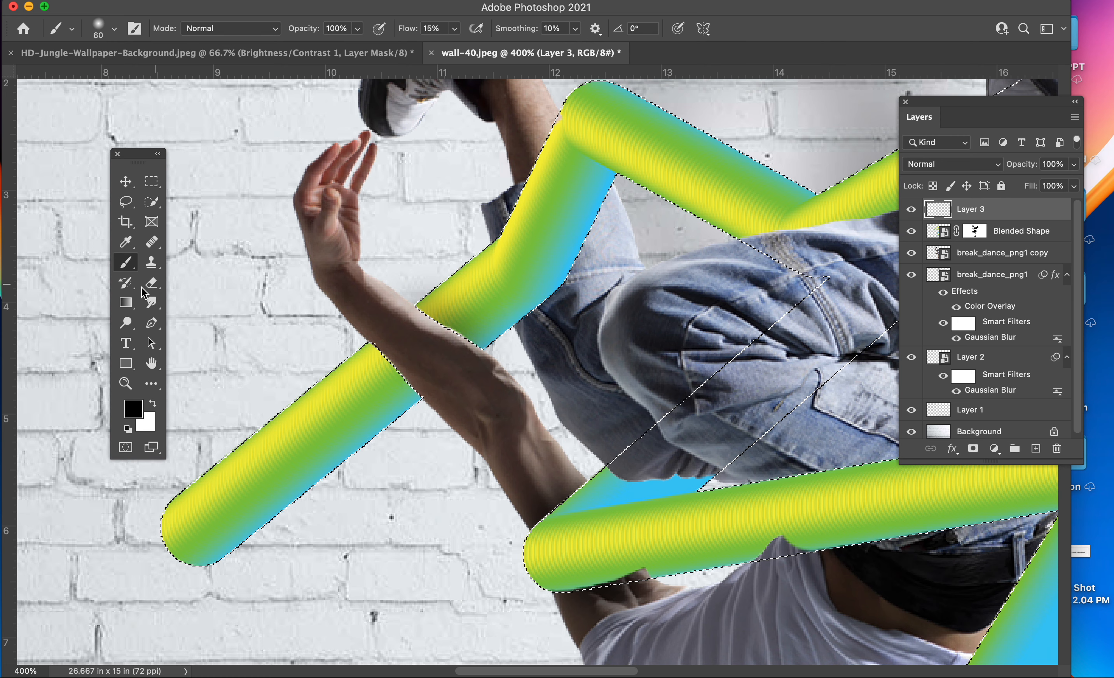
mouse_move(478, 344)
left_mouse_down()
mouse_move(449, 325)
mouse_move(497, 354)
left_mouse_up()
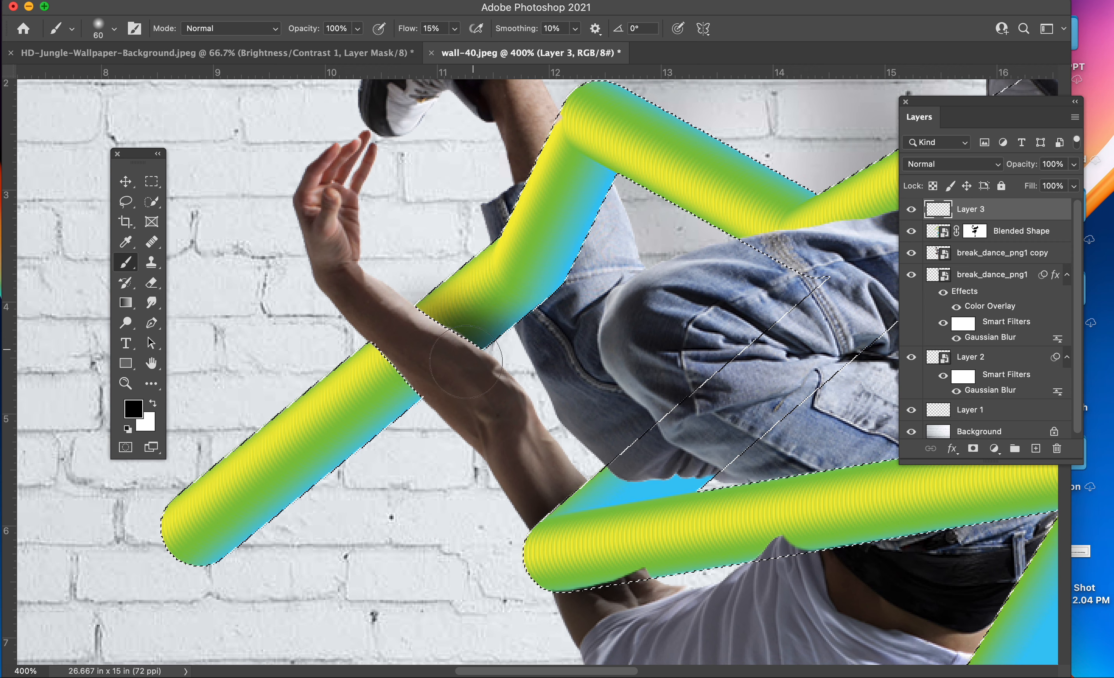
mouse_move(434, 377)
left_mouse_down()
mouse_move(379, 361)
mouse_move(323, 378)
mouse_move(389, 332)
left_mouse_up()
key("ctrl+d")
key("v")
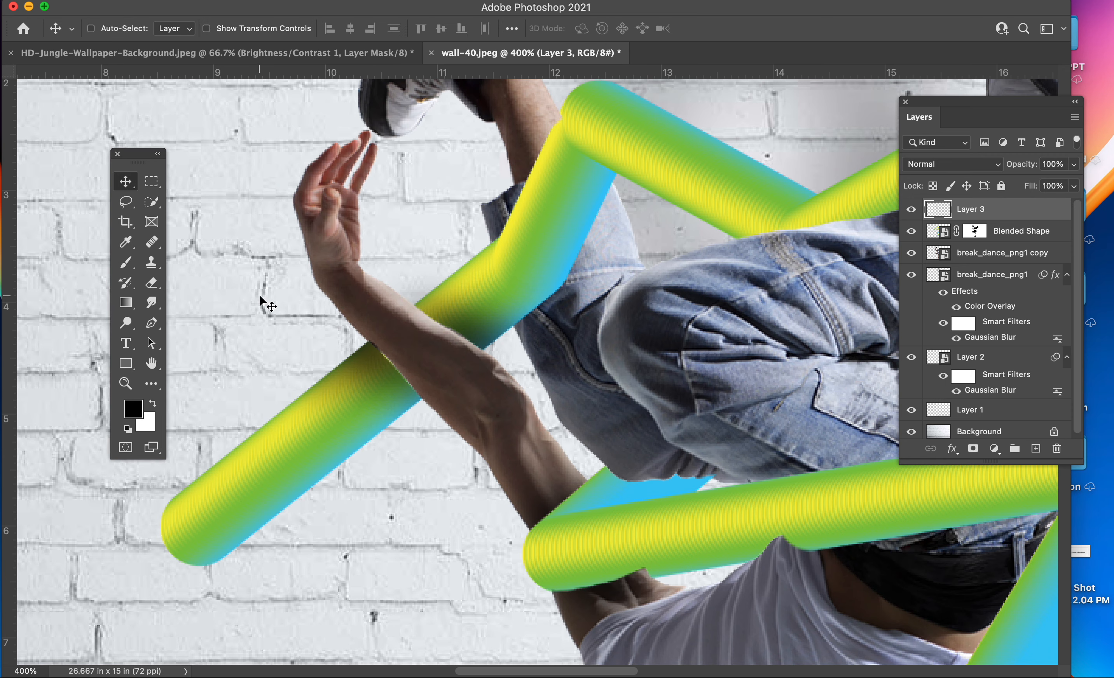
Step: Examine the painted shadows around the raised forearm up close, and the dancer, blended band and floor contact across the whole composition
key("super+minus")
key("super+minus")
key("super+plus")
key("super+plus")
key("super+plus")
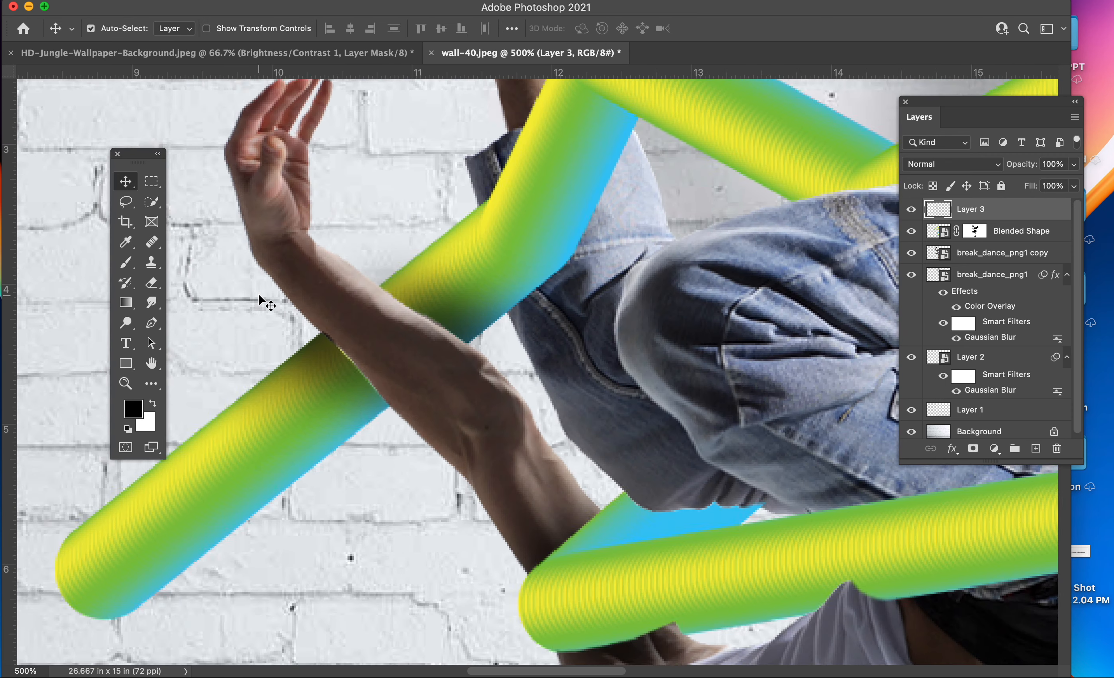
key("super+plus")
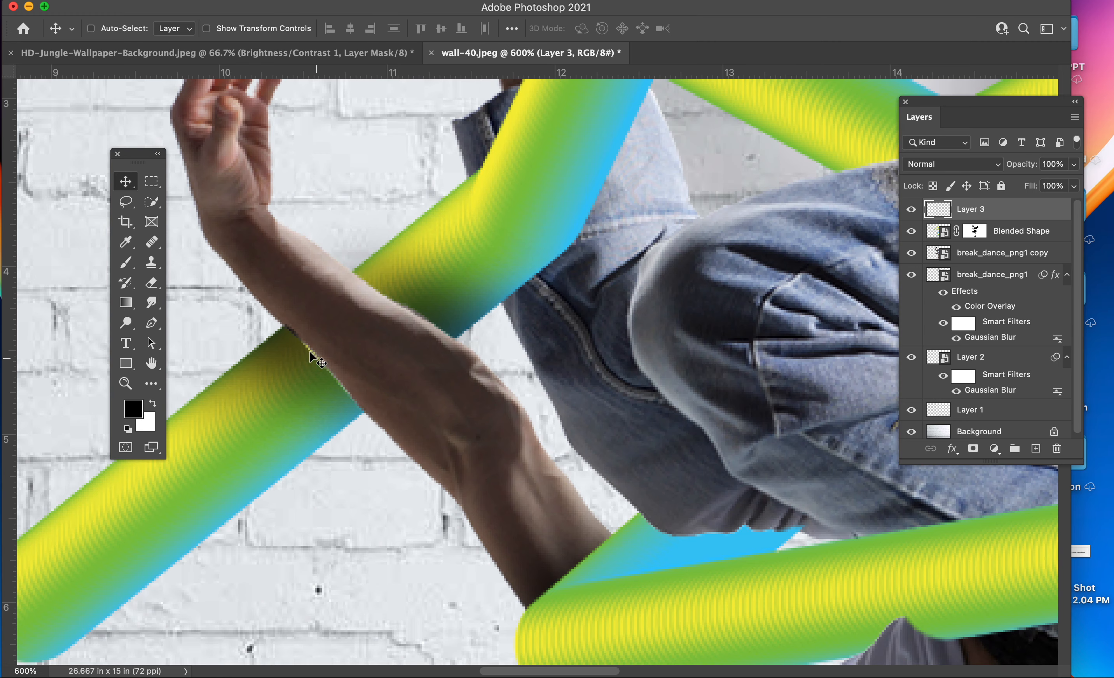
key("super+minus")
key("super+minus")
key("super+minus")
key("super+minus")
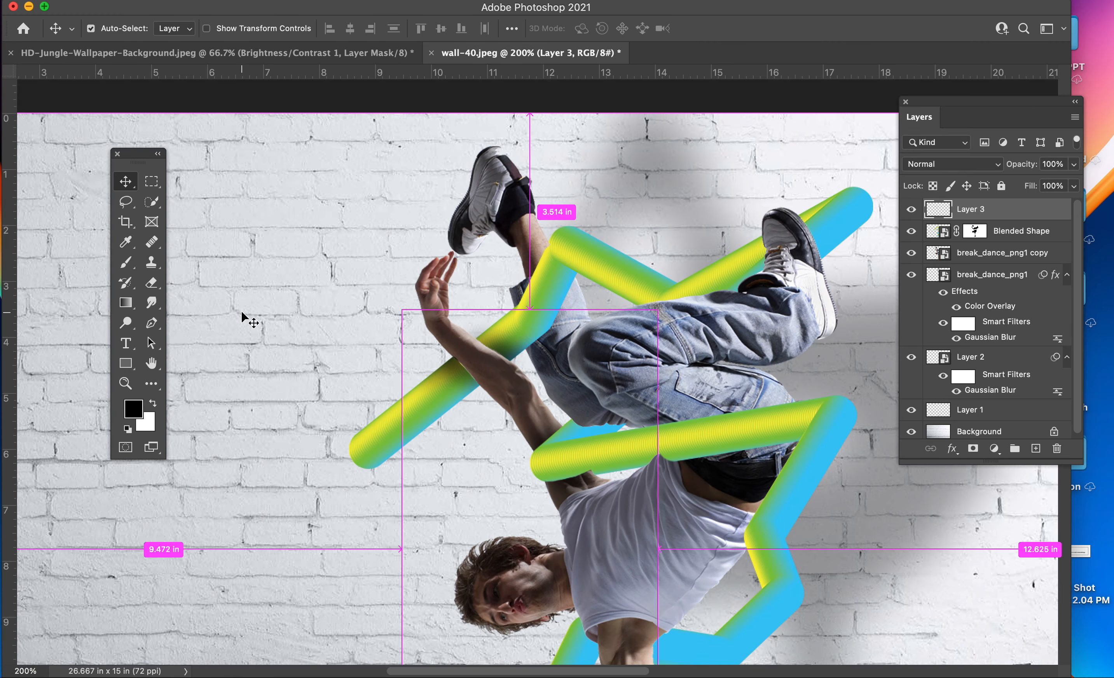
scroll(460, 425, "down", 5)
scroll(460, 425, "right", 3)
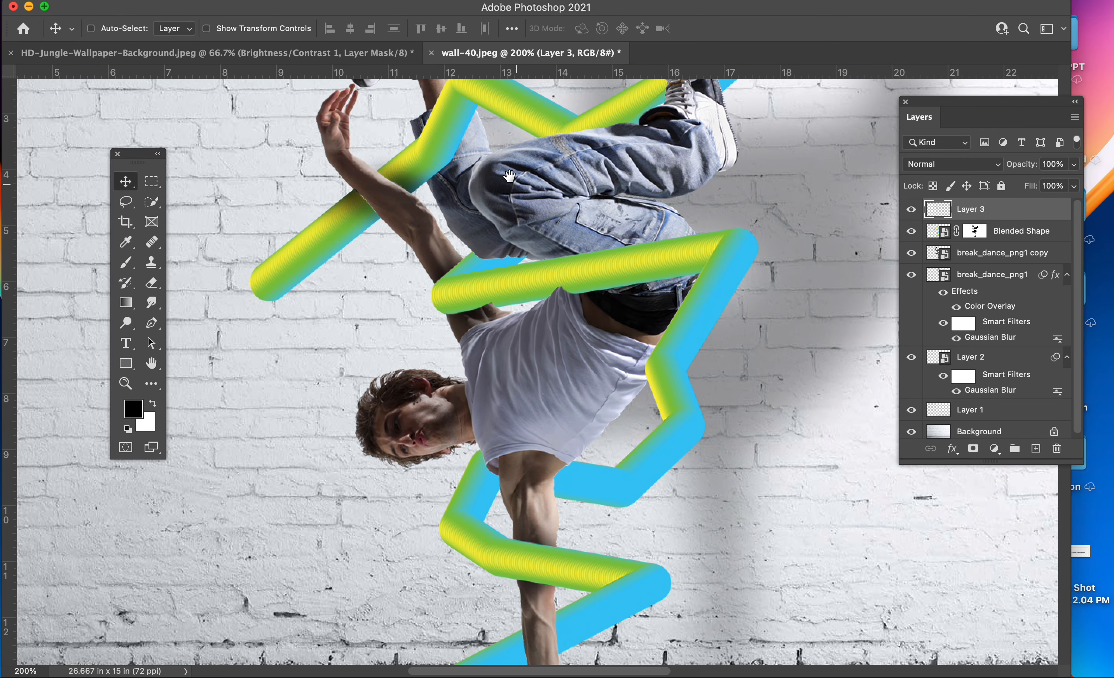
left_click_drag(509, 174, 565, 298)
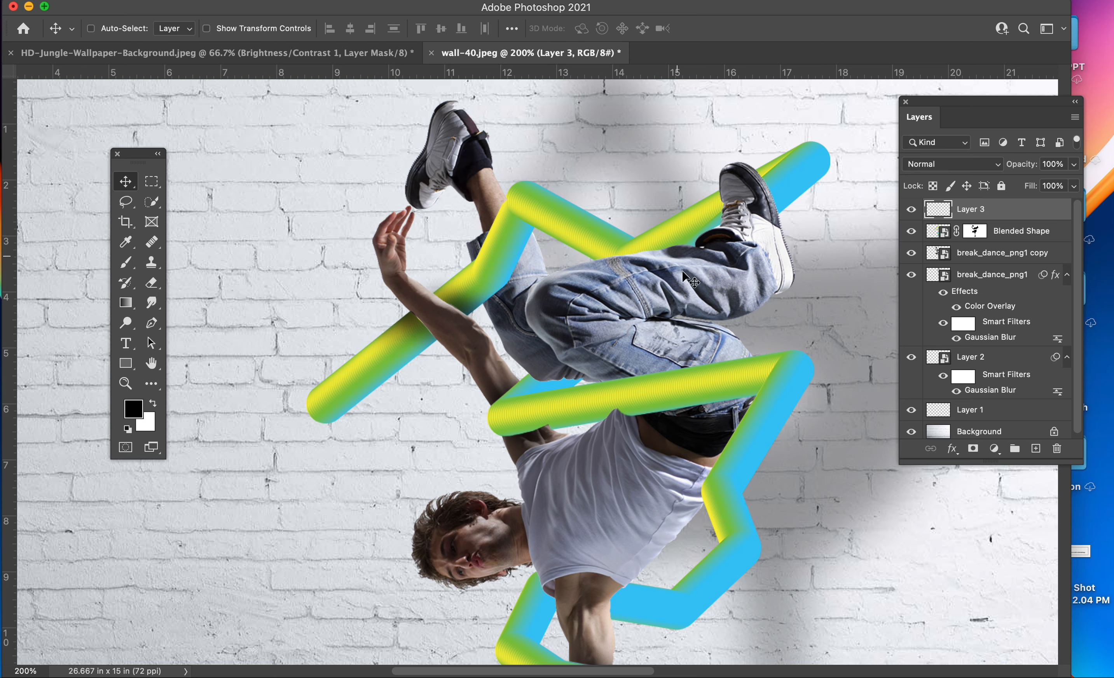
left_click_drag(681, 577, 584, 282)
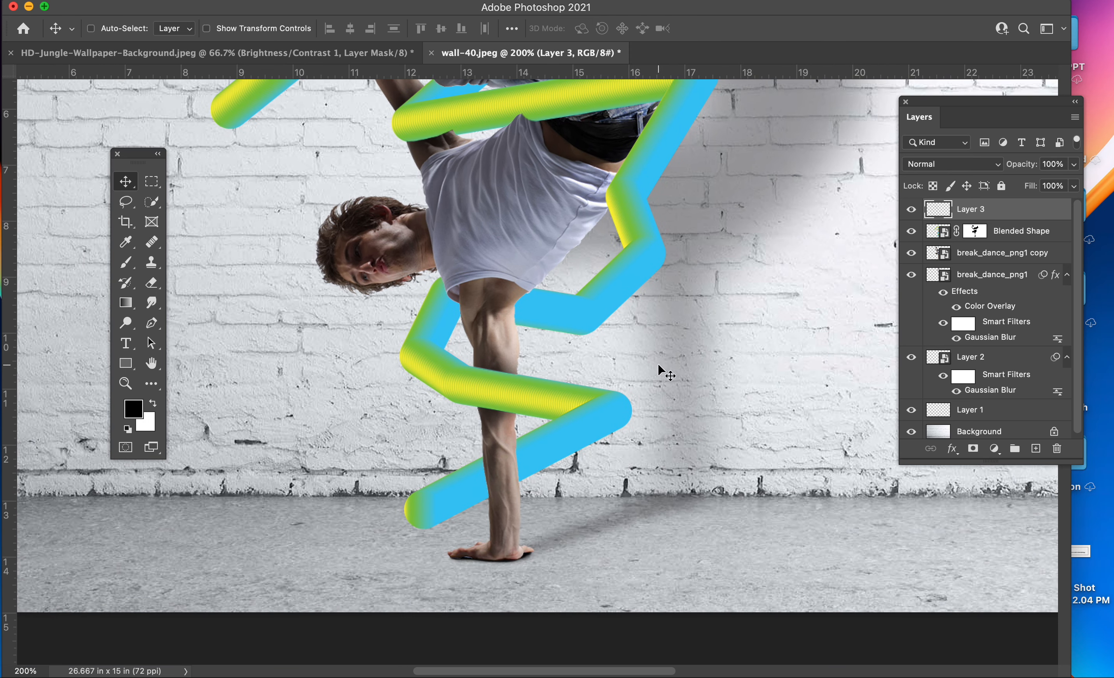
Step: Extend the layer list so the whole stack down to Background fits, and look over the available adjustment layer types
left_click_drag(971, 463, 973, 555)
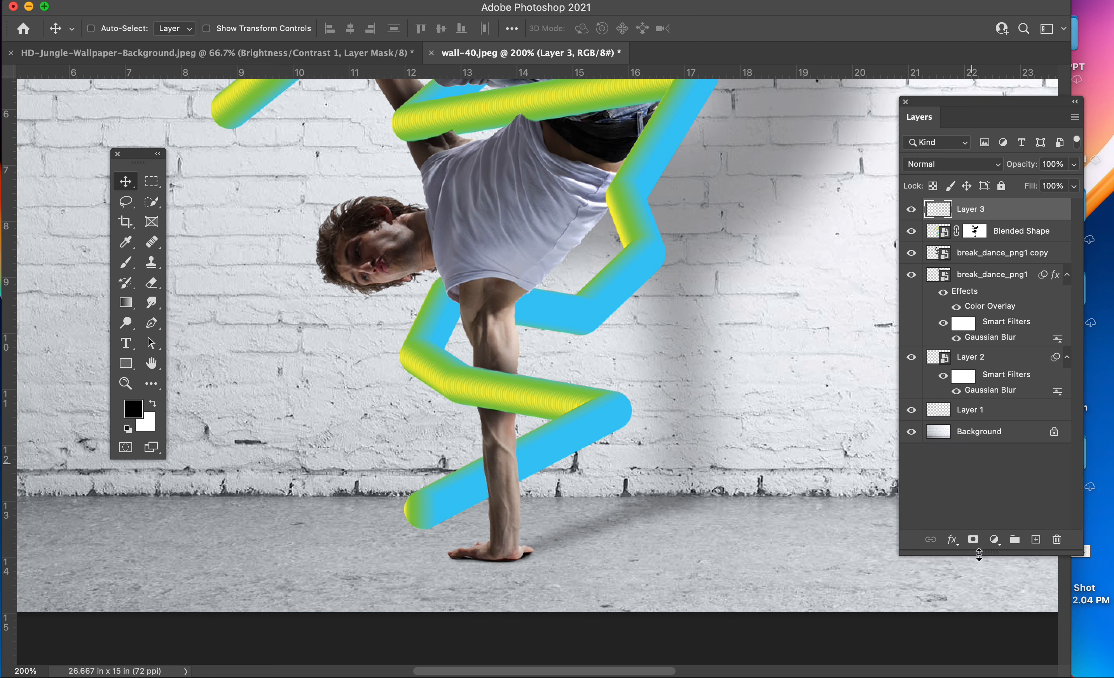
left_click(994, 540)
scroll(1024, 562, "down", 5)
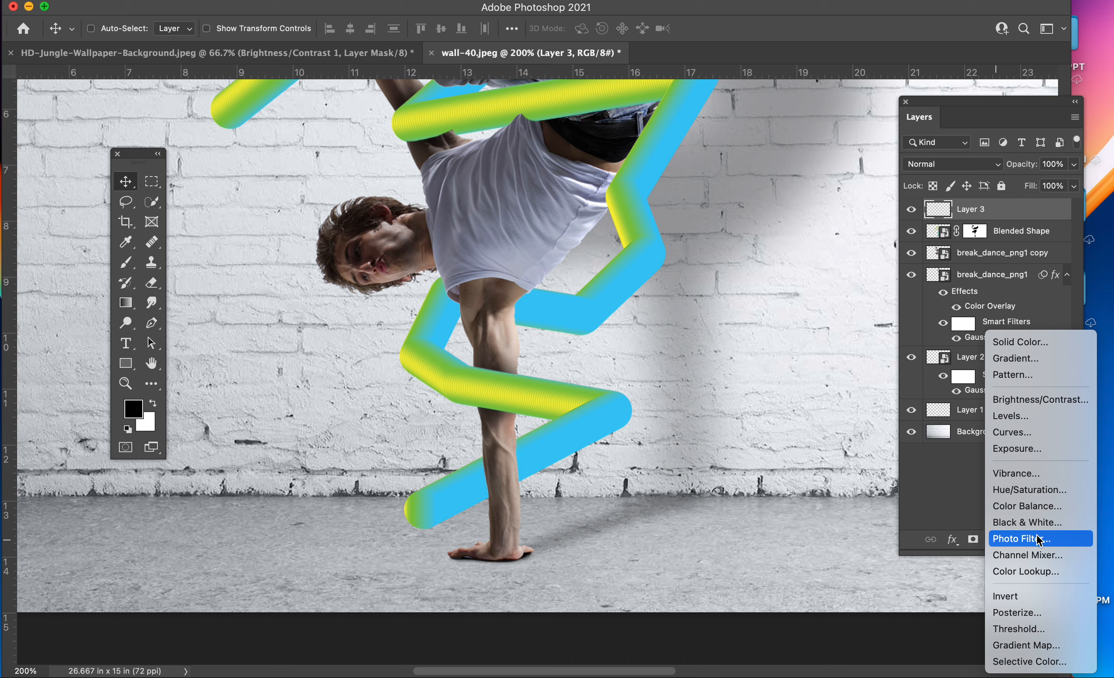
left_click(949, 502)
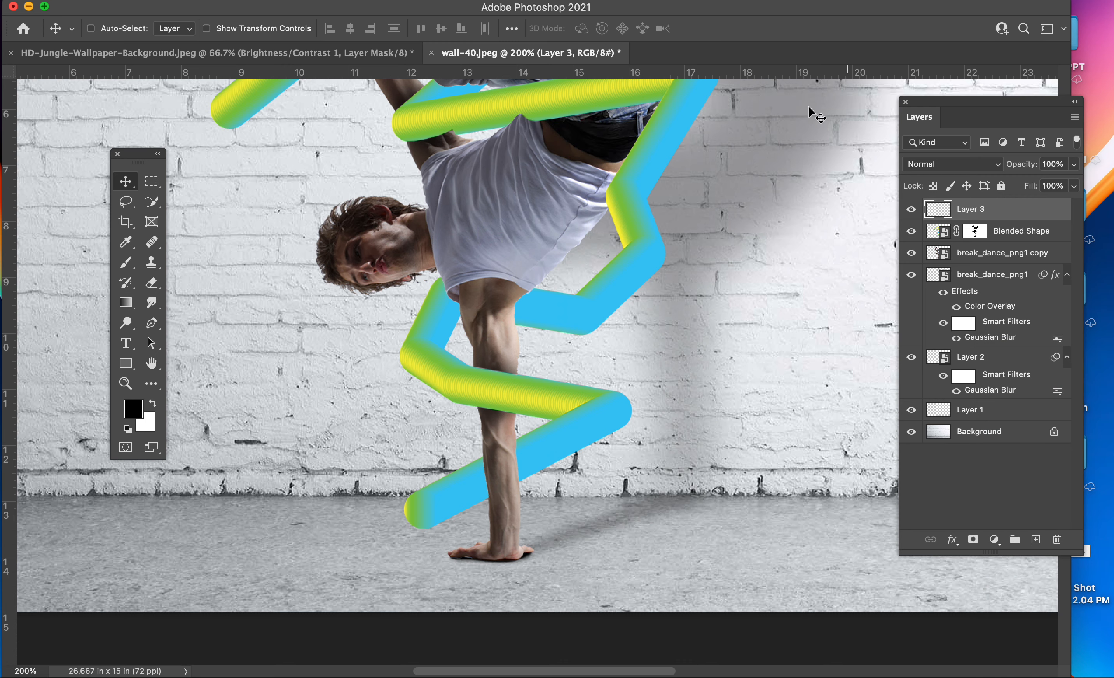